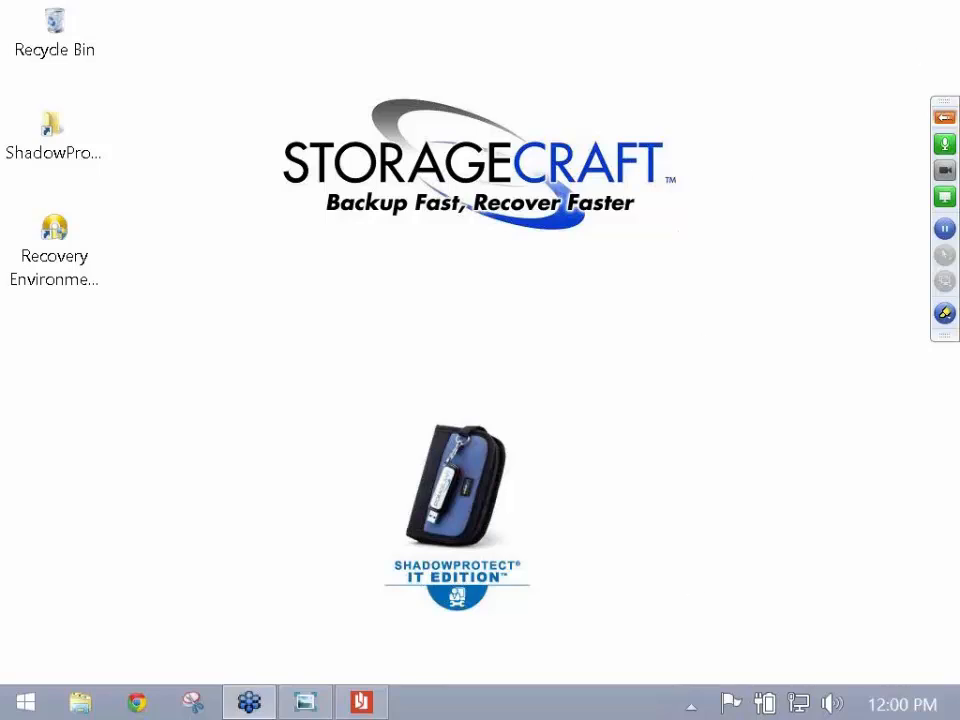
- View the IT USB.JPG picture of the USB key and close the viewer
{"action": "left_click", "coordinate": [305, 702]}
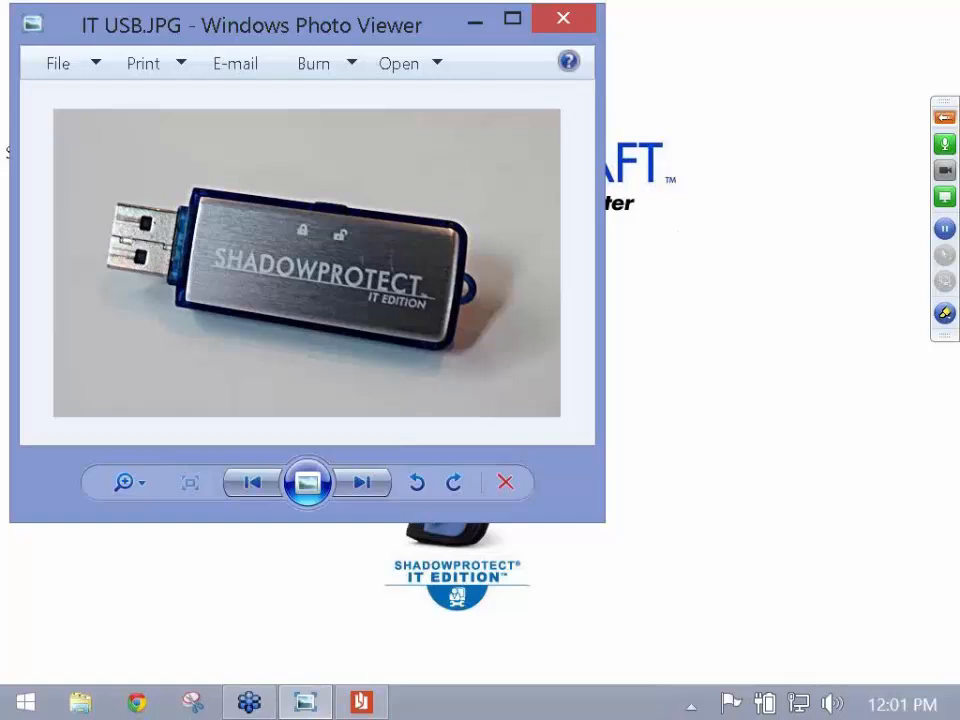
{"action": "left_click", "coordinate": [563, 18]}
- Switch to Reader and read the use cases in the ShadowProtect IT Edition product scenarios guide
{"action": "left_click", "coordinate": [306, 703]}
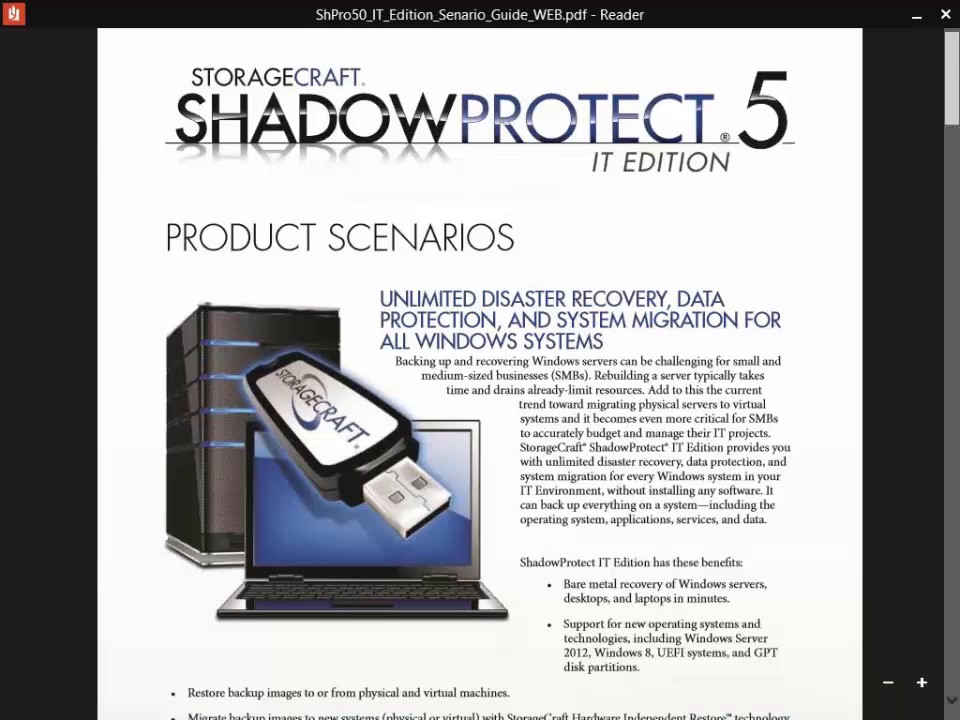
{"action": "scroll", "coordinate": [480, 400], "scroll_direction": "down", "scroll_amount": 2}
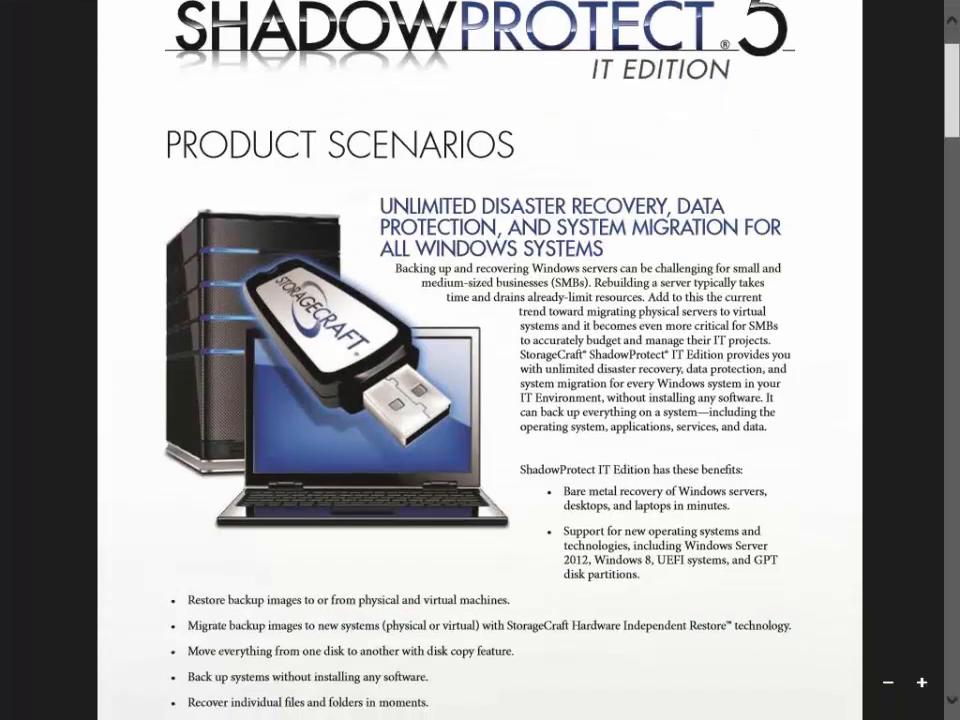
{"action": "scroll", "coordinate": [480, 360], "scroll_direction": "down", "scroll_amount": 2}
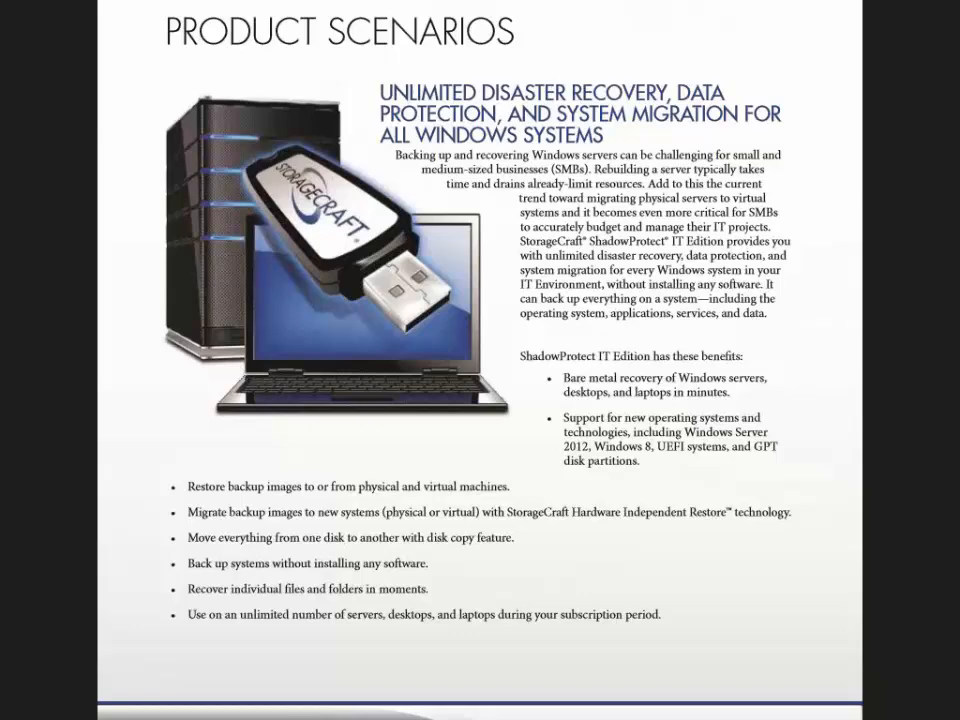
{"action": "scroll", "coordinate": [480, 360], "scroll_direction": "down", "scroll_amount": 10}
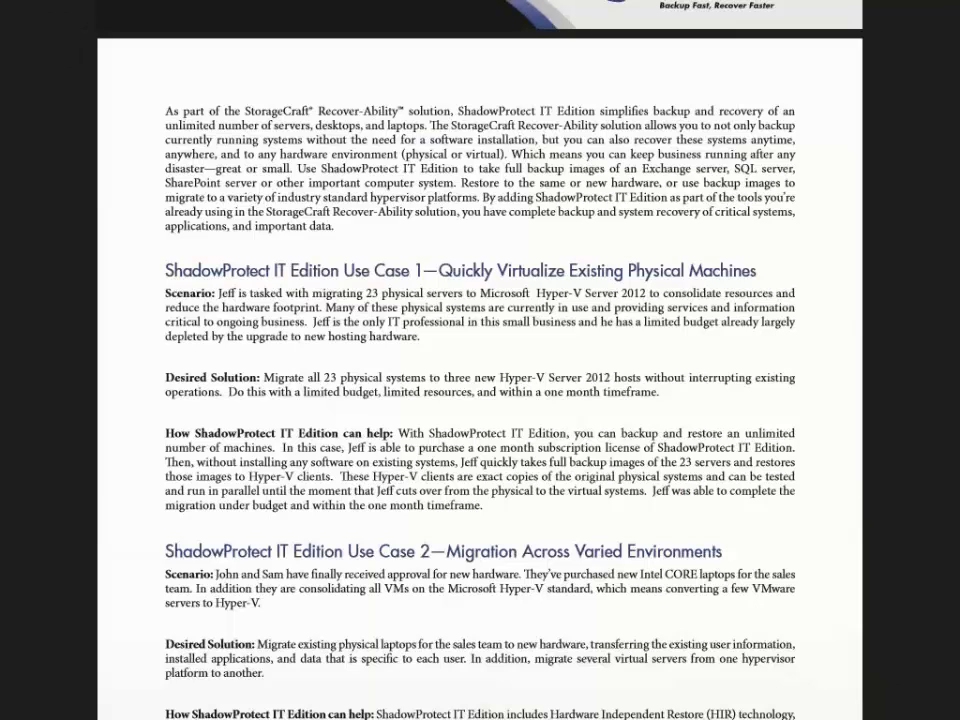
{"action": "scroll", "coordinate": [842, 508], "scroll_direction": "down", "scroll_amount": 2}
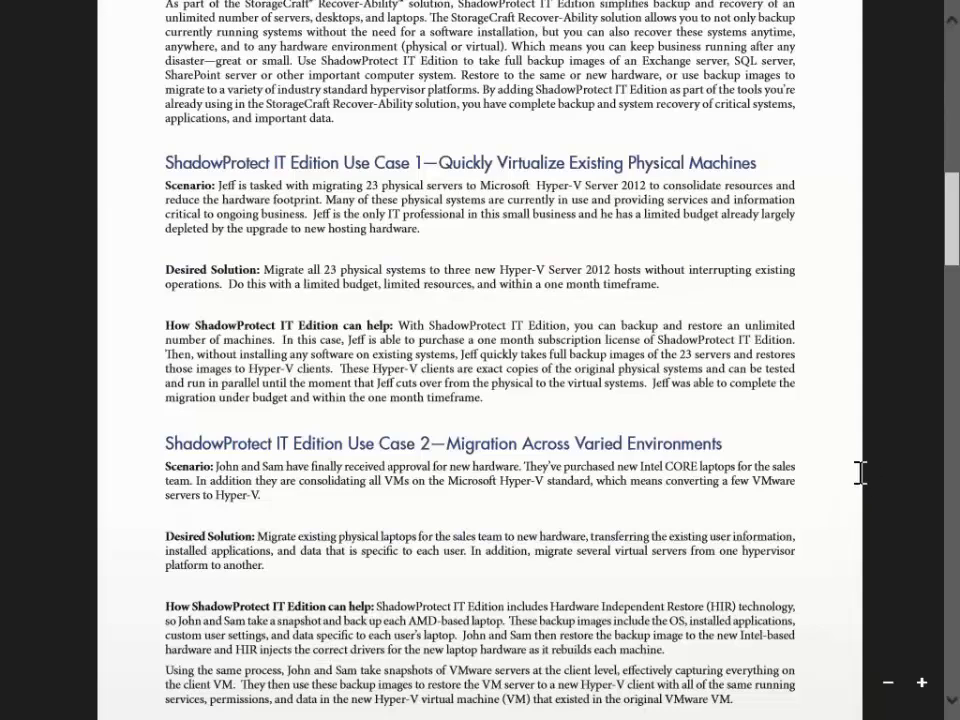
{"action": "scroll", "coordinate": [871, 463], "scroll_direction": "down", "scroll_amount": 4}
{"action": "scroll", "coordinate": [870, 456], "scroll_direction": "down", "scroll_amount": 10}
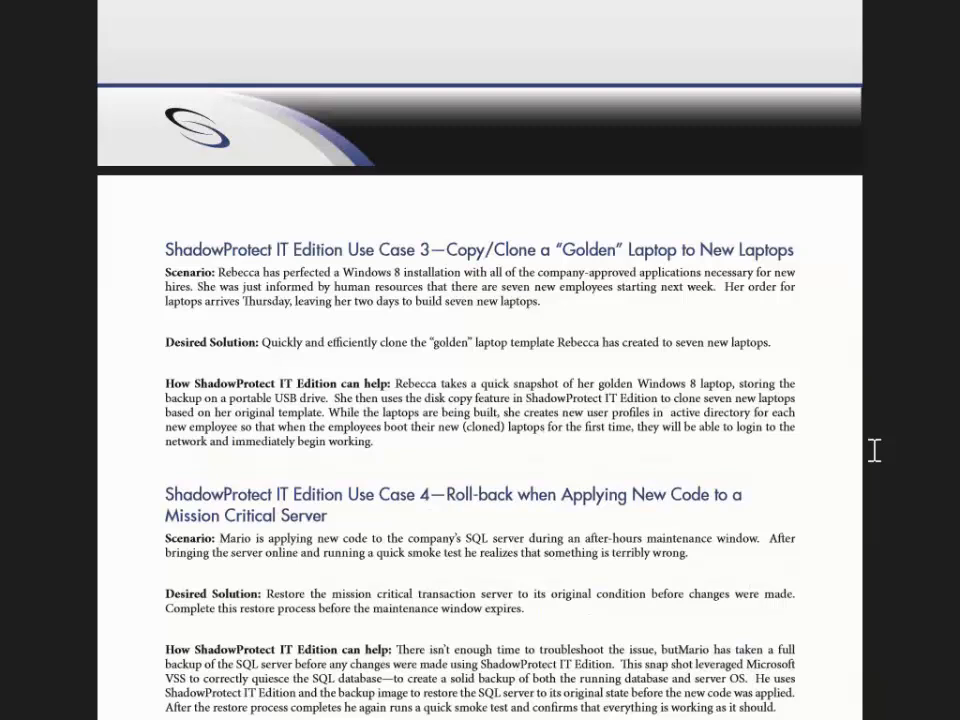
{"action": "scroll", "coordinate": [821, 641], "scroll_direction": "down", "scroll_amount": 5}
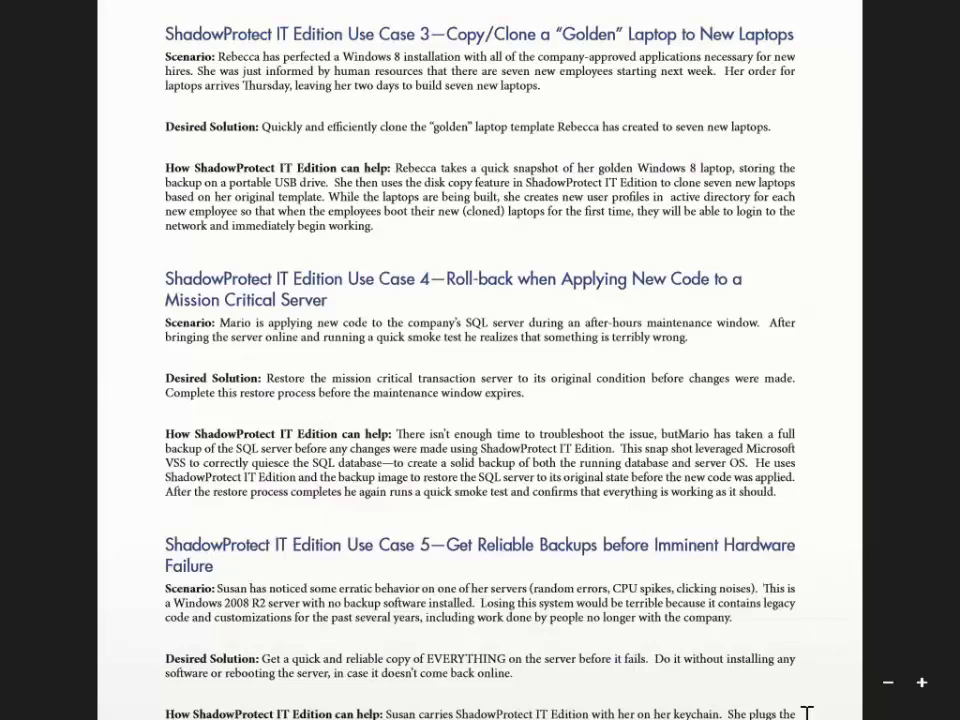
{"action": "scroll", "coordinate": [808, 700], "scroll_direction": "down", "scroll_amount": 10}
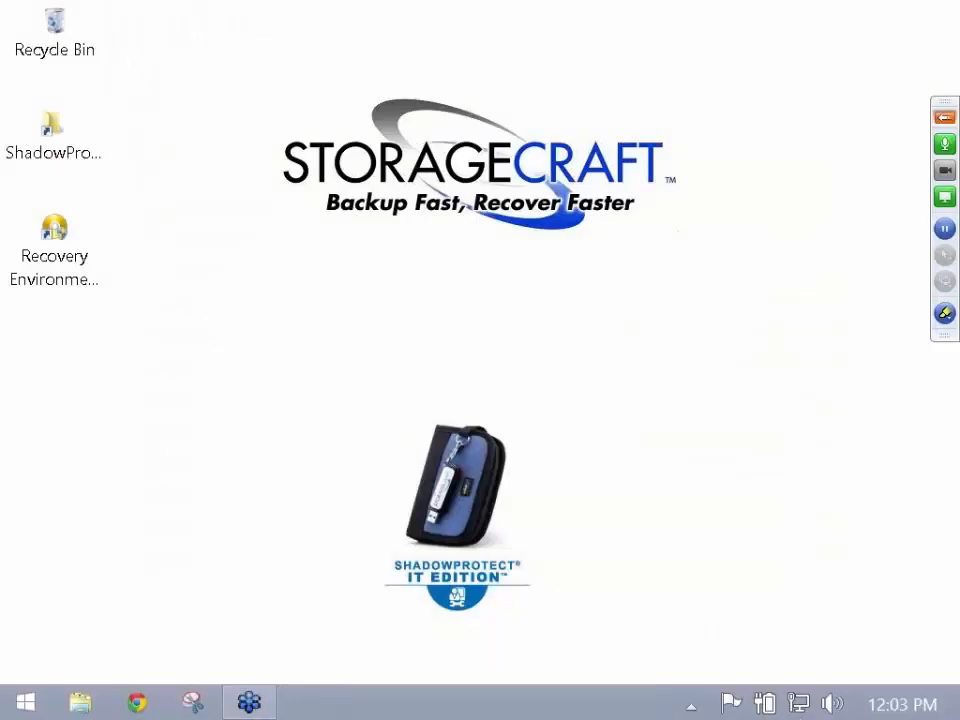
- Switch to File Explorer and examine the IT EDITION (E:), System (F:) and User Data (G:) drives
{"action": "left_click", "coordinate": [80, 703]}
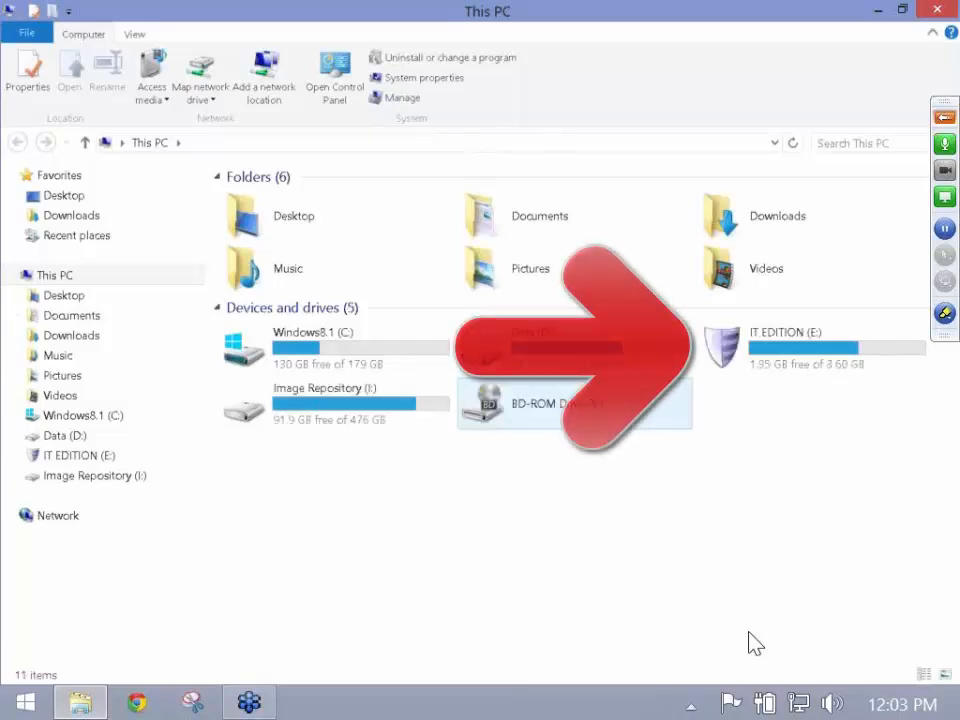
{"action": "left_click", "coordinate": [722, 346]}
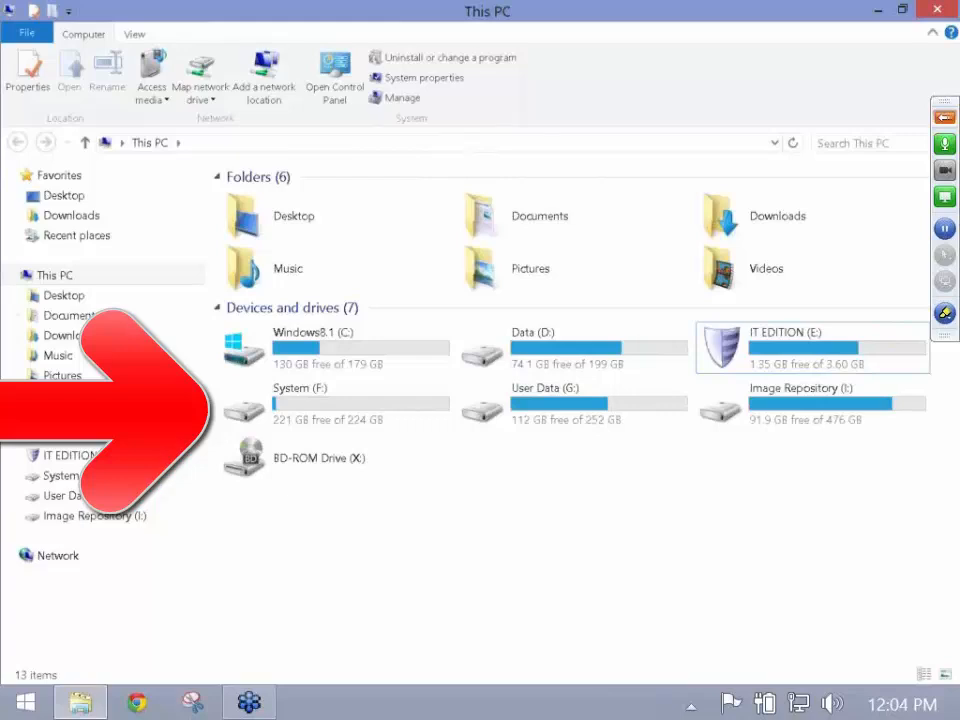
{"action": "left_click", "coordinate": [318, 407]}
{"action": "left_click", "coordinate": [524, 408]}
{"action": "key", "text": "Left"}
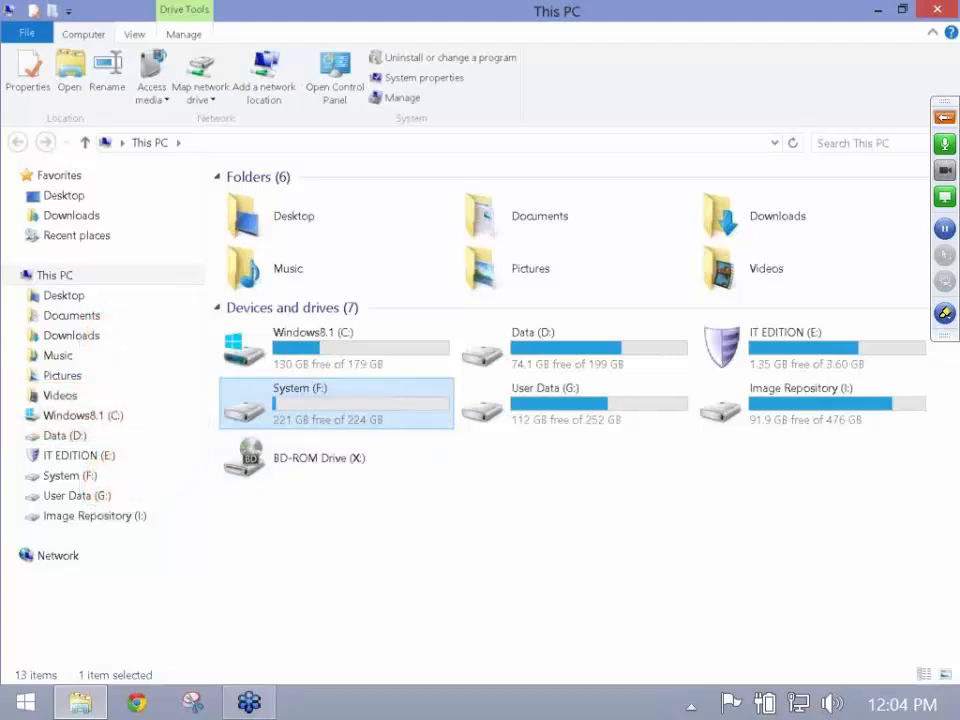
{"action": "key", "text": "Right"}
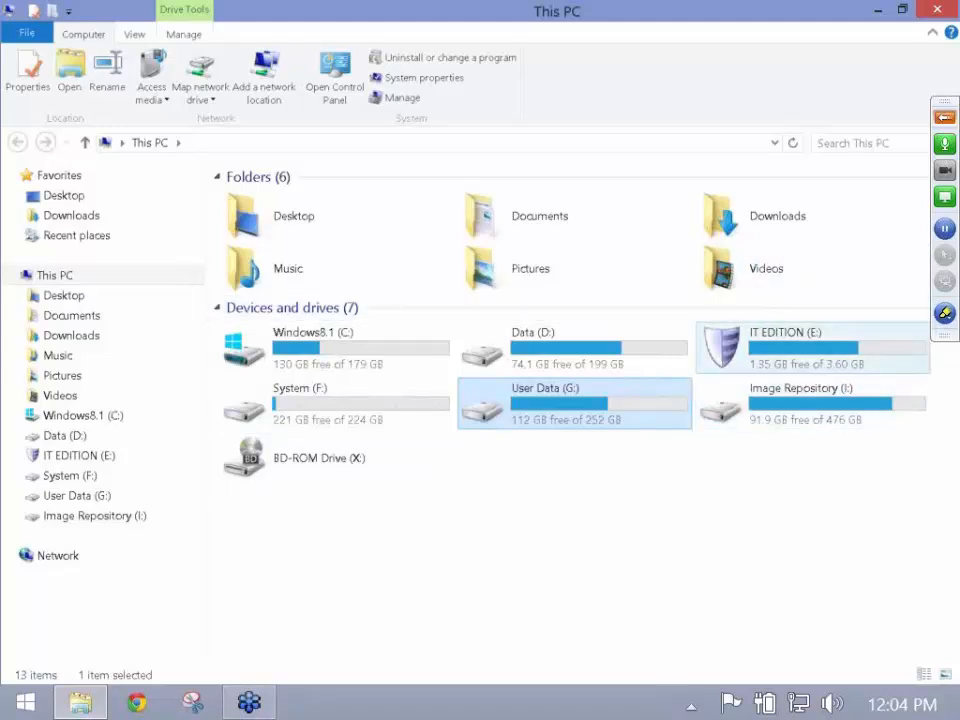
- Run START SHADOWPROTECT.CMD from the IT EDITION (E:) drive to launch ShadowProtect
{"action": "double_click", "coordinate": [780, 345]}
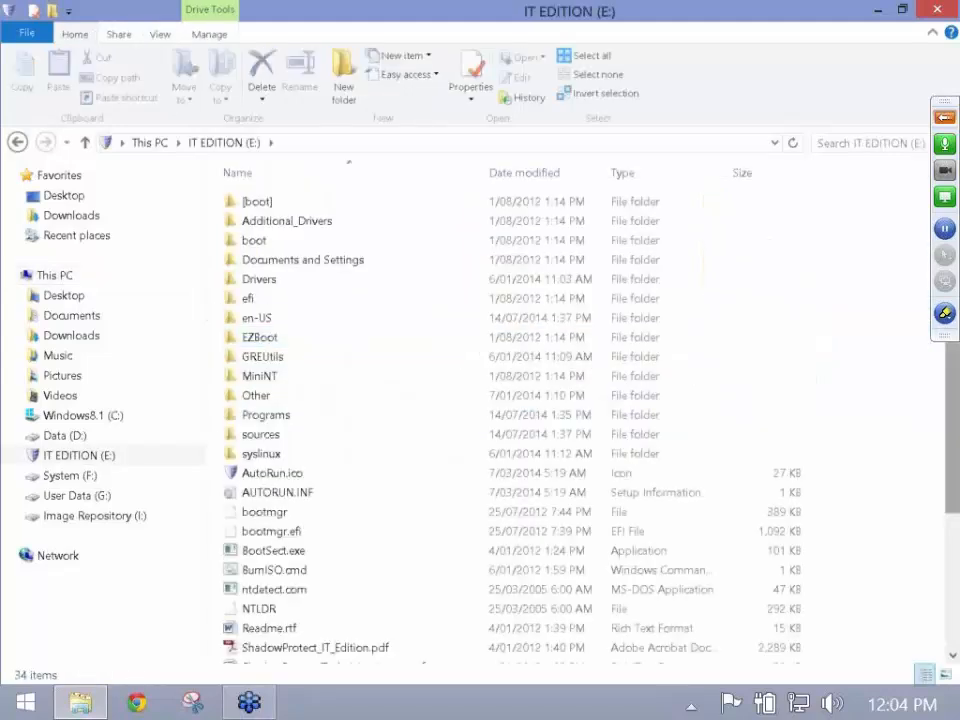
{"action": "scroll", "coordinate": [715, 576], "scroll_direction": "down", "scroll_amount": 3}
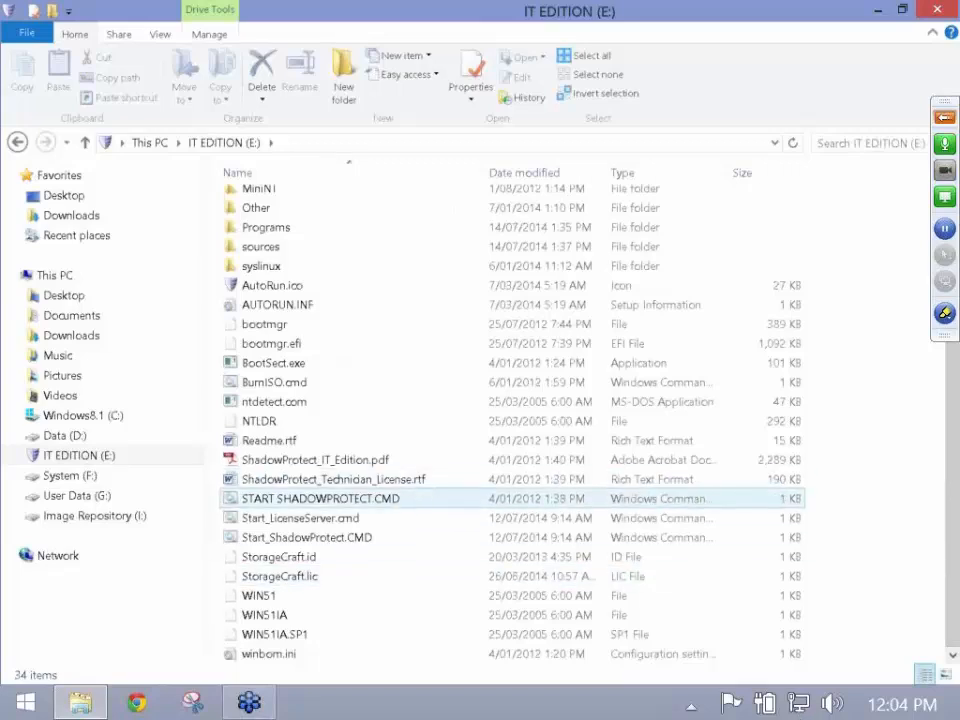
{"action": "double_click", "coordinate": [320, 498]}
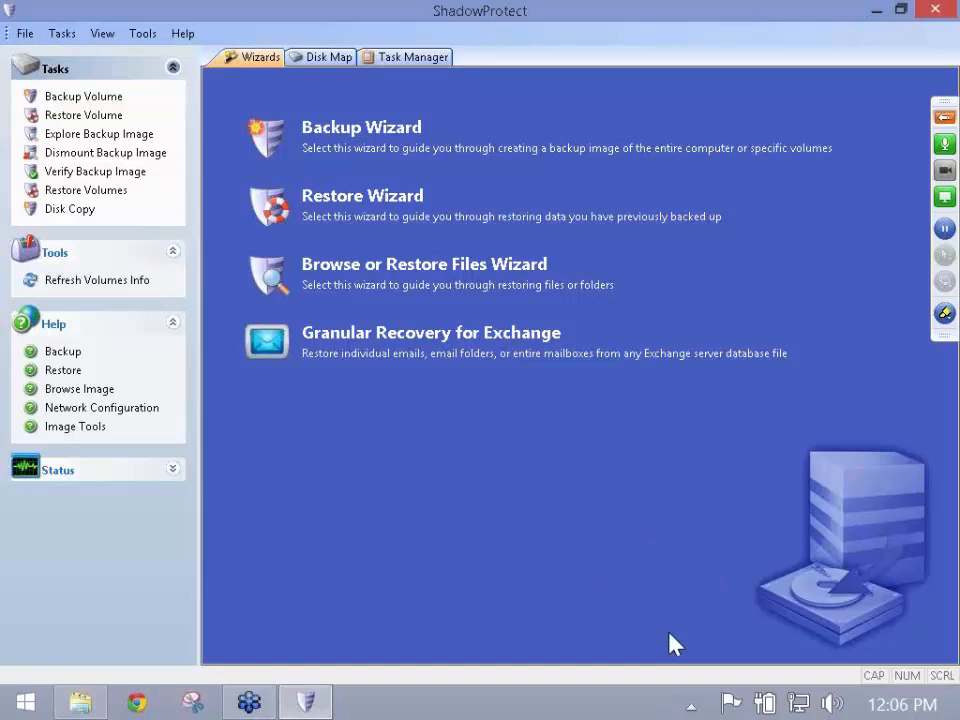
- Examine the disk map for the disks and volumes attached to the computer, and return to the wizards
{"action": "left_click", "coordinate": [325, 58]}
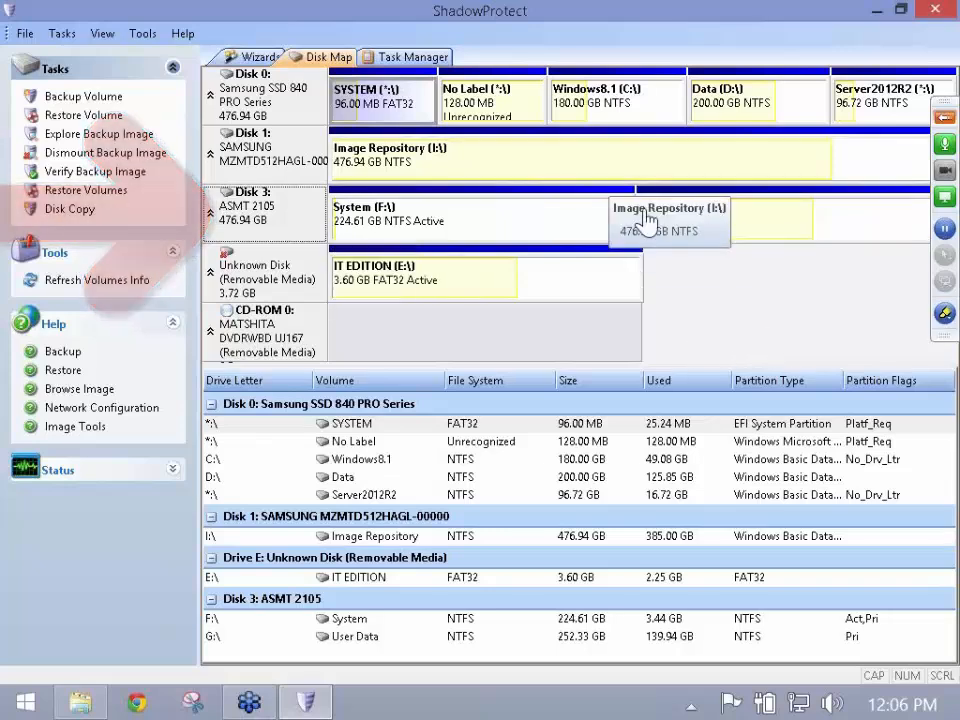
{"action": "left_click", "coordinate": [257, 57]}
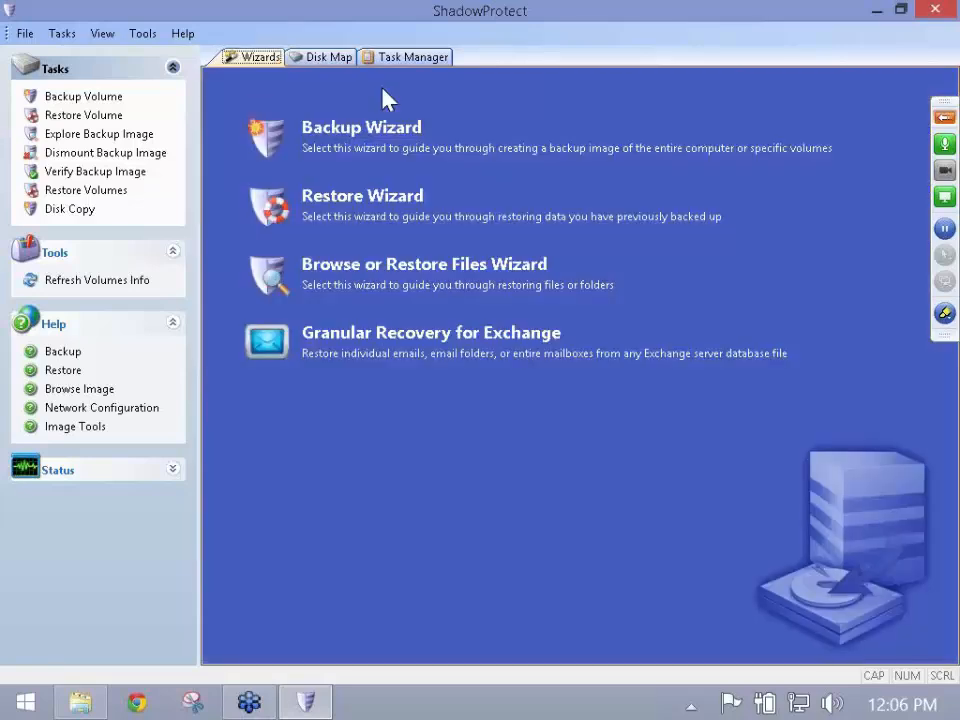
- Use the Backup Wizard to configure a full backup of the System (F:) volume with I:\Backups\Server01 as its destination
{"action": "left_click", "coordinate": [521, 156]}
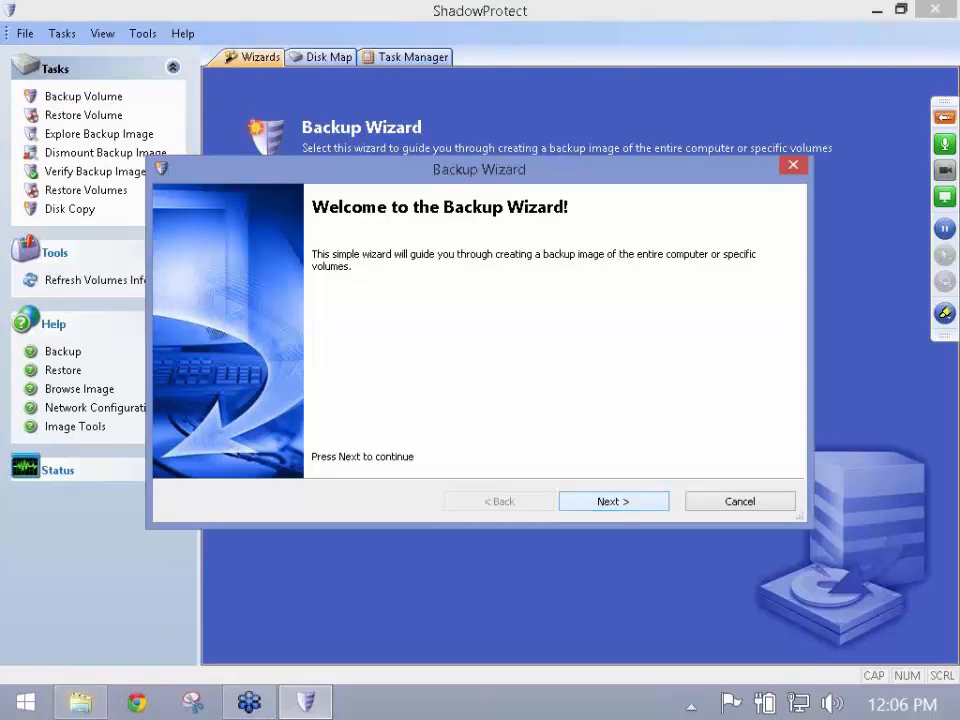
{"action": "key", "text": "Return"}
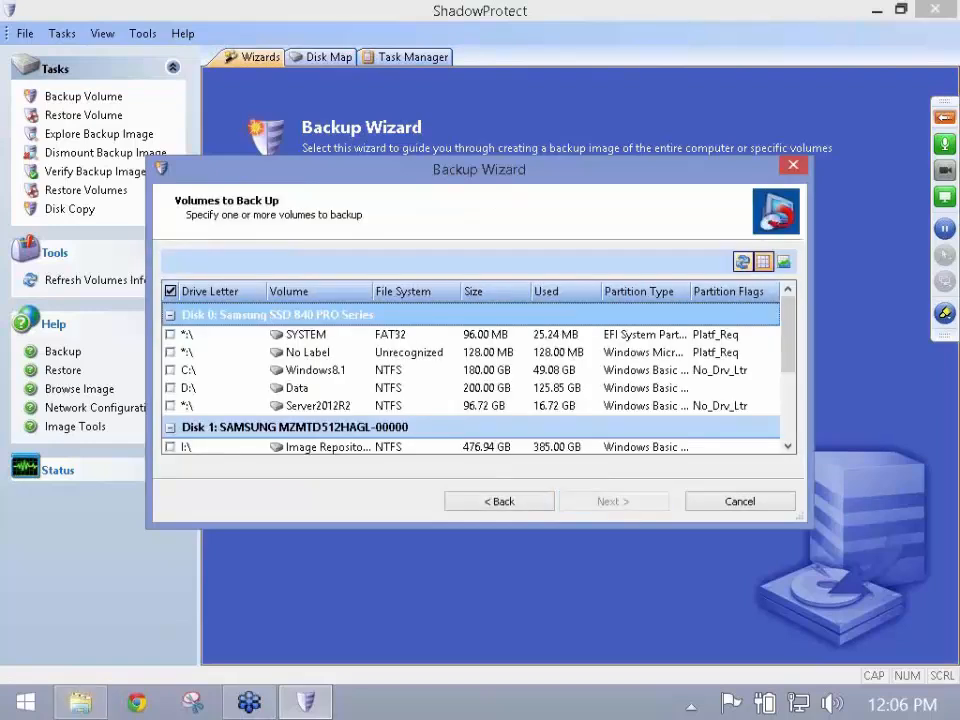
{"action": "scroll", "coordinate": [470, 380], "scroll_direction": "down", "scroll_amount": 2}
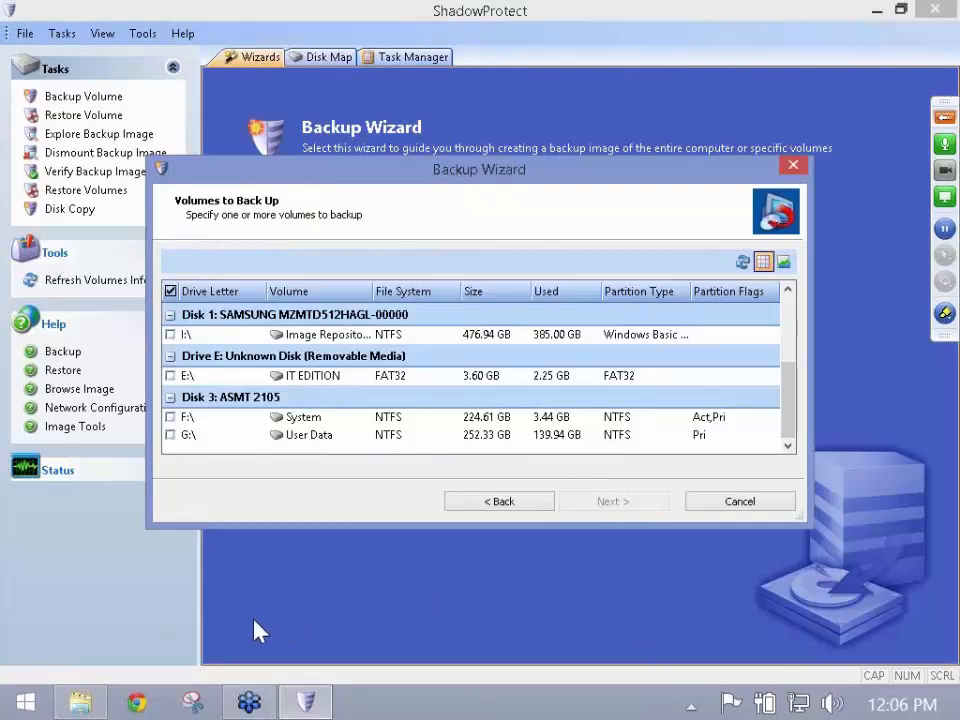
{"action": "left_click", "coordinate": [170, 417]}
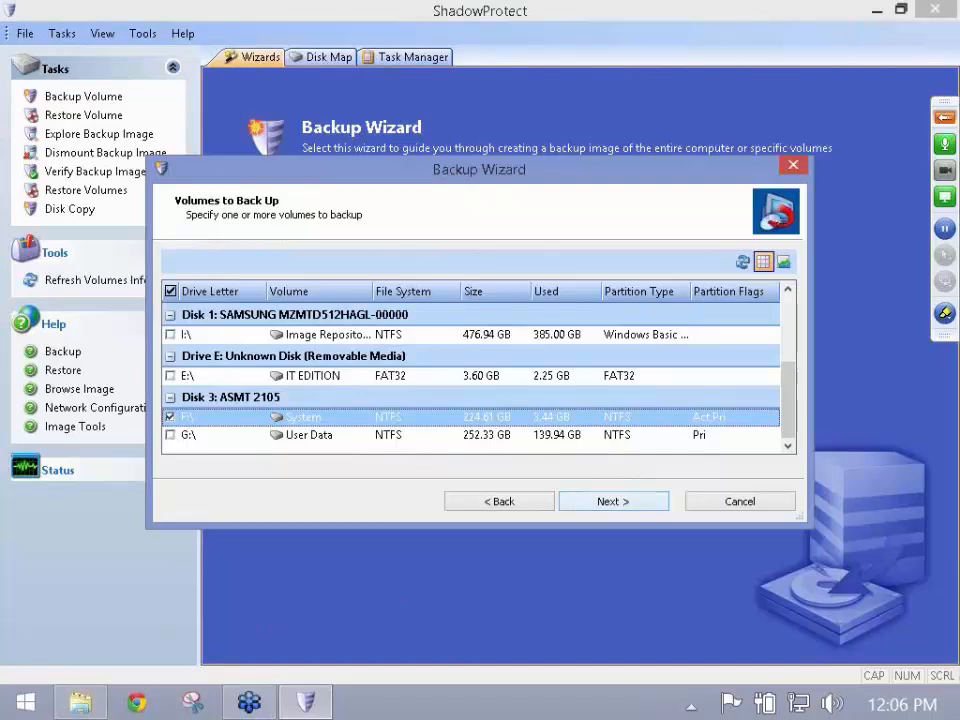
{"action": "key", "text": "Return"}
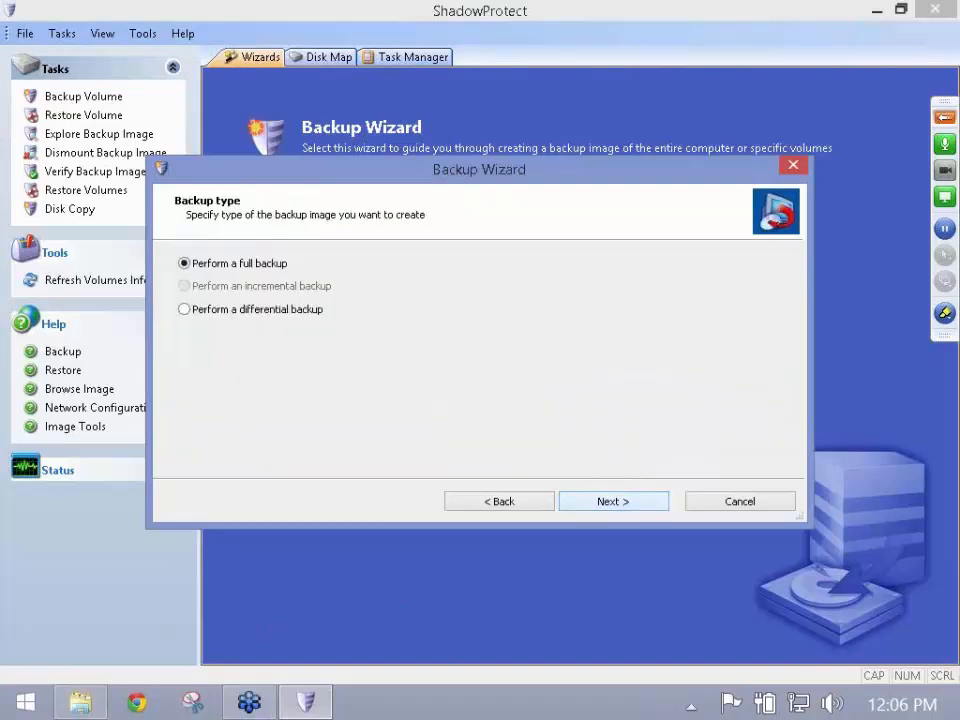
{"action": "key", "text": "Return"}
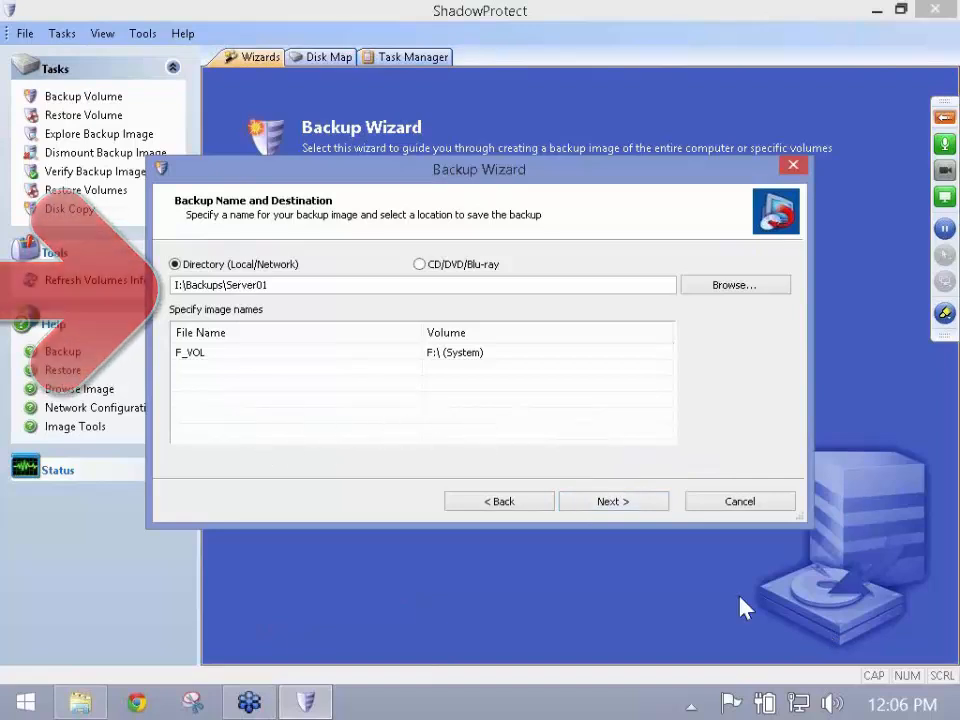
{"action": "key", "text": "Return"}
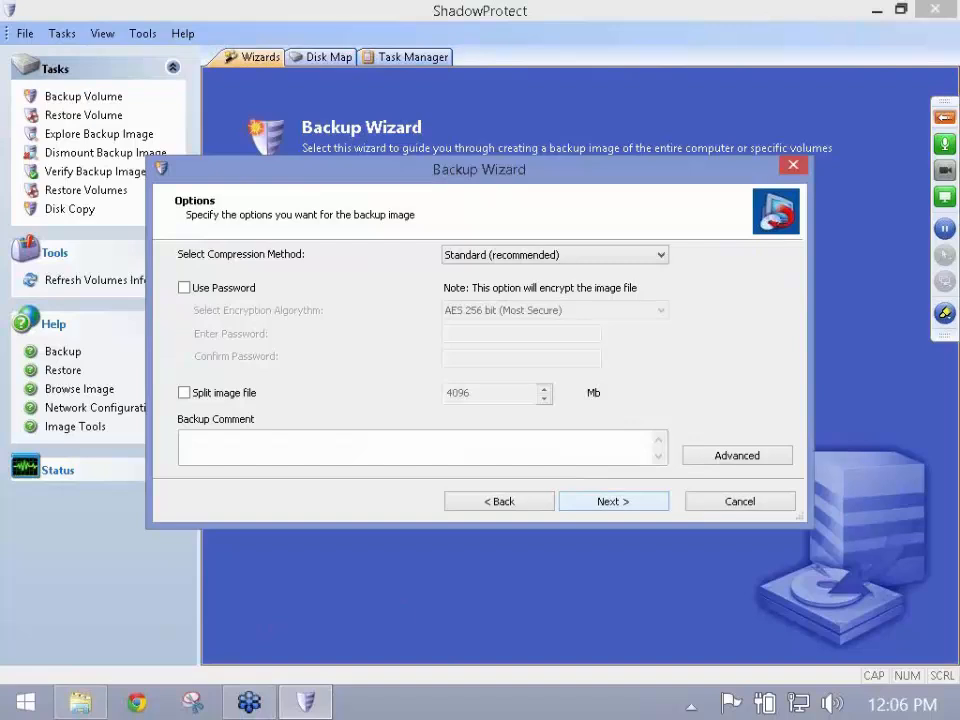
- Look through the compression methods, and switch the Use Password and Split image file options on and back off
{"action": "key", "text": "alt+Down"}
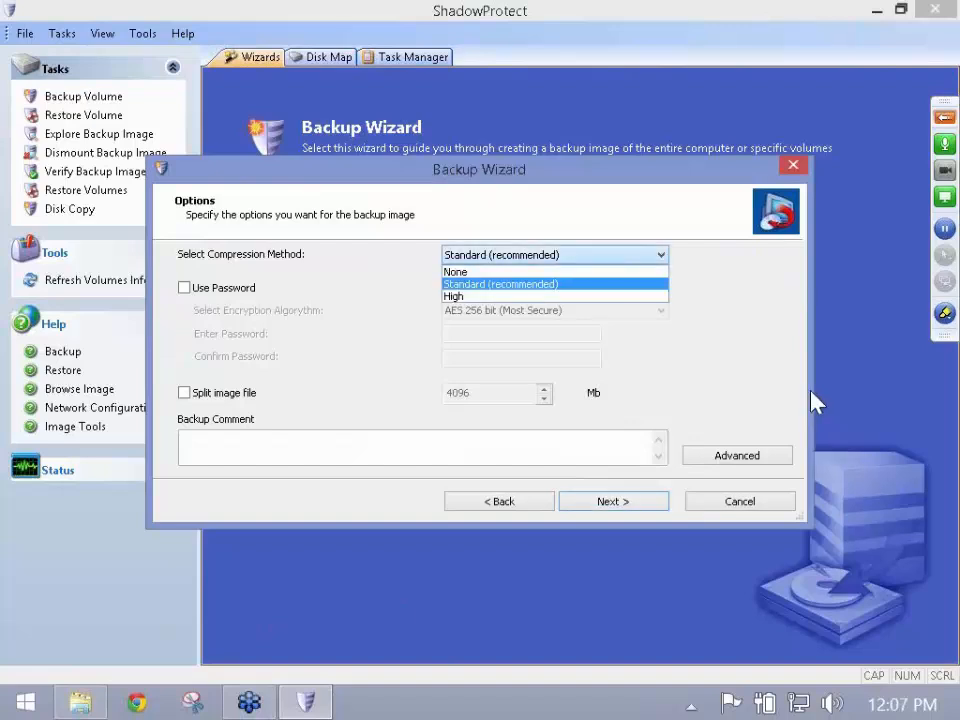
{"action": "left_click", "coordinate": [793, 426]}
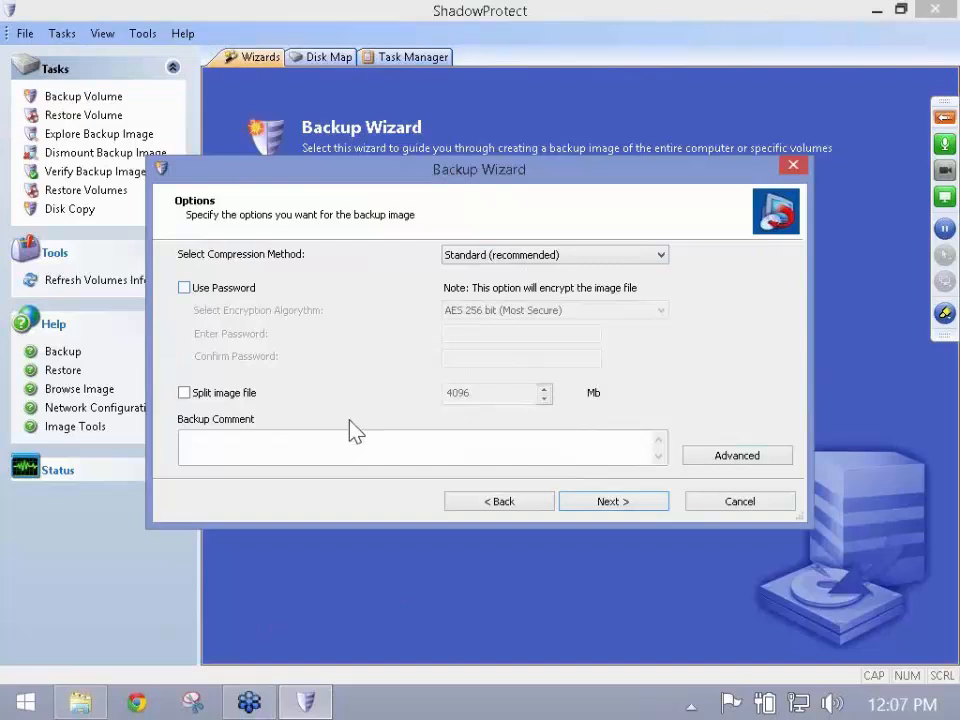
{"action": "key", "text": "space"}
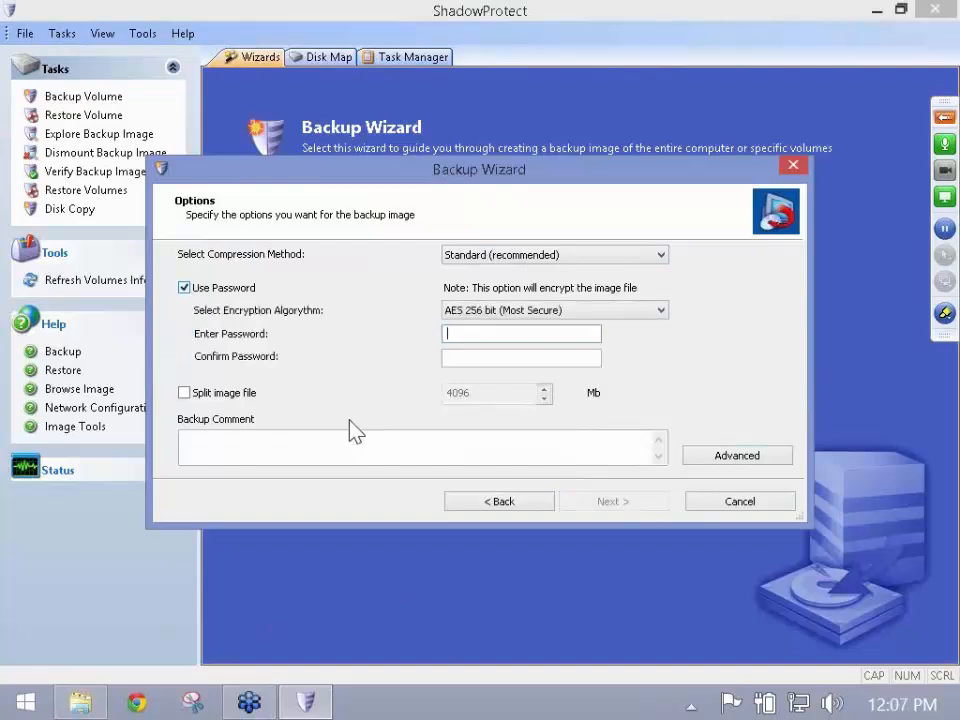
{"action": "key", "text": "space"}
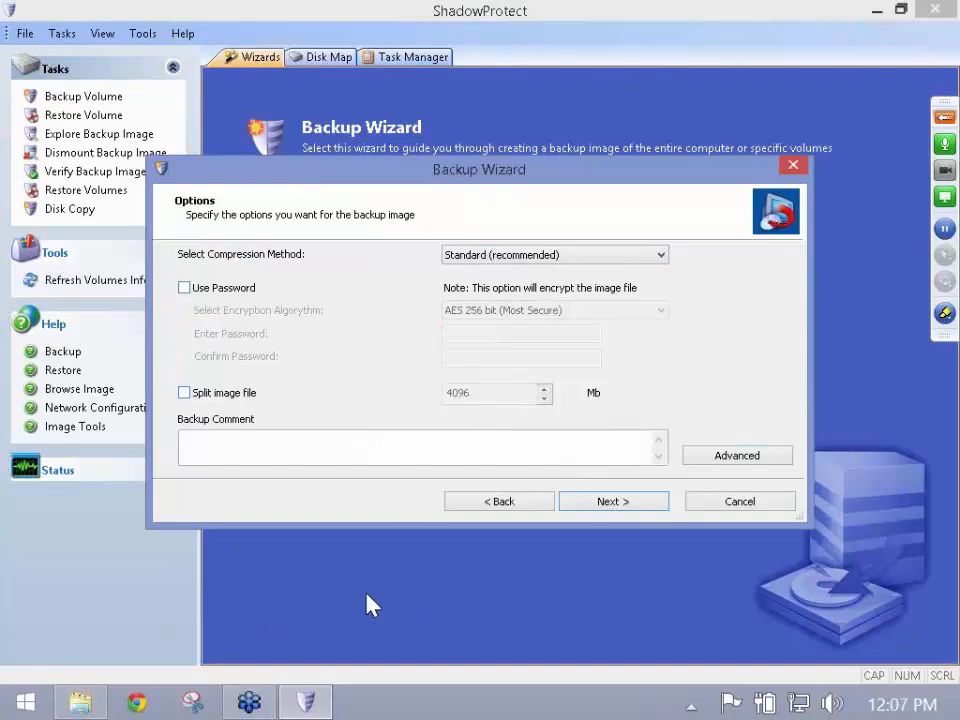
{"action": "key", "text": "space"}
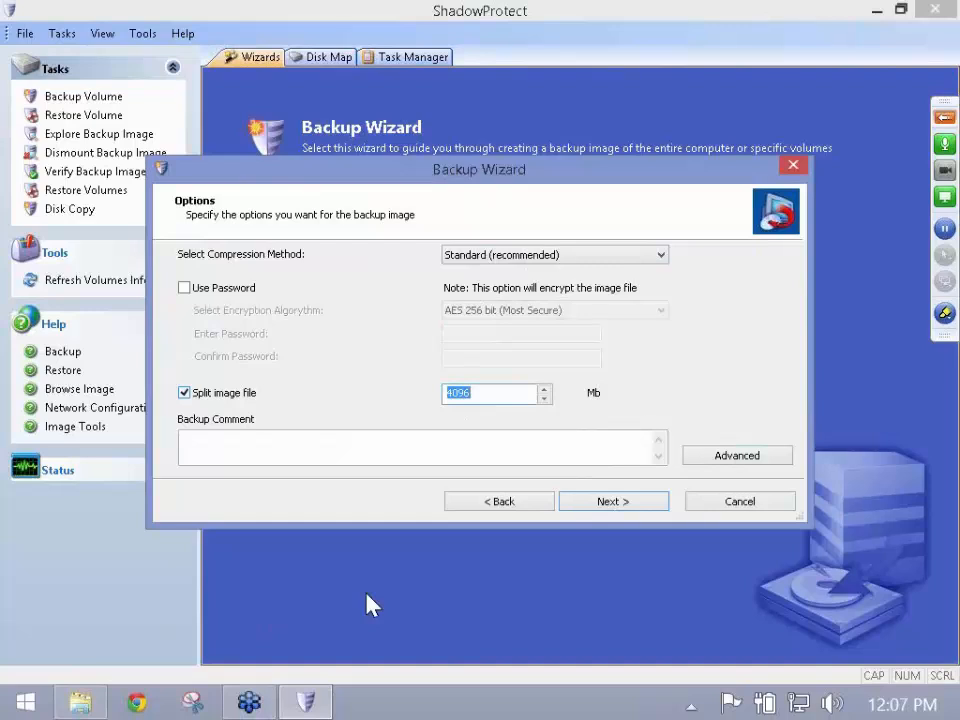
{"action": "left_click", "coordinate": [184, 393]}
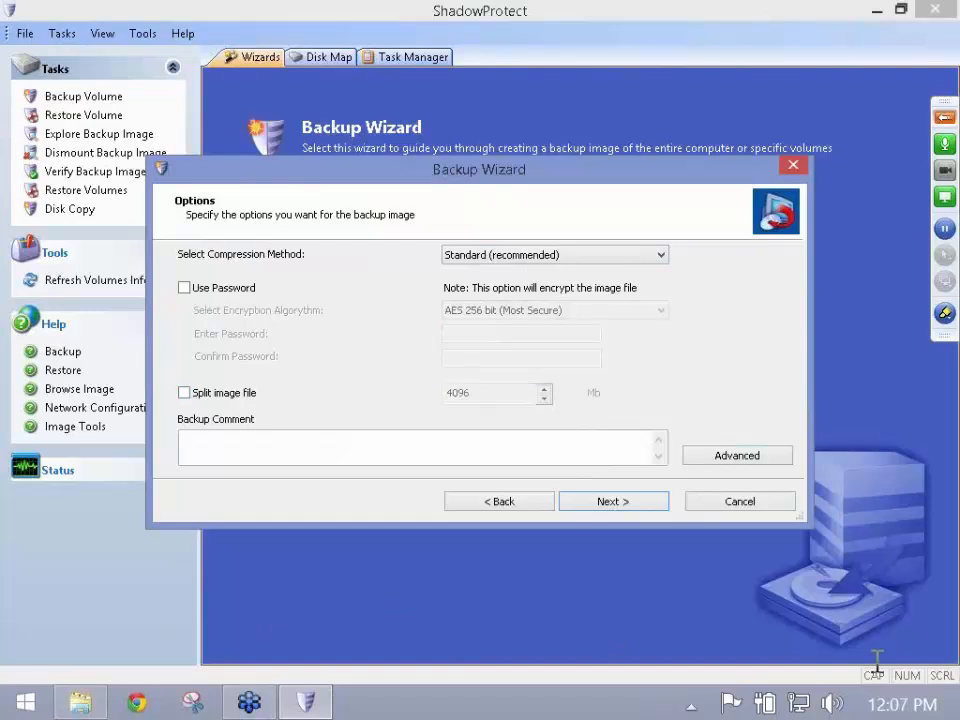
- Review the advanced backup options, including Include Free Space and the image options, and close them
{"action": "left_click", "coordinate": [737, 455]}
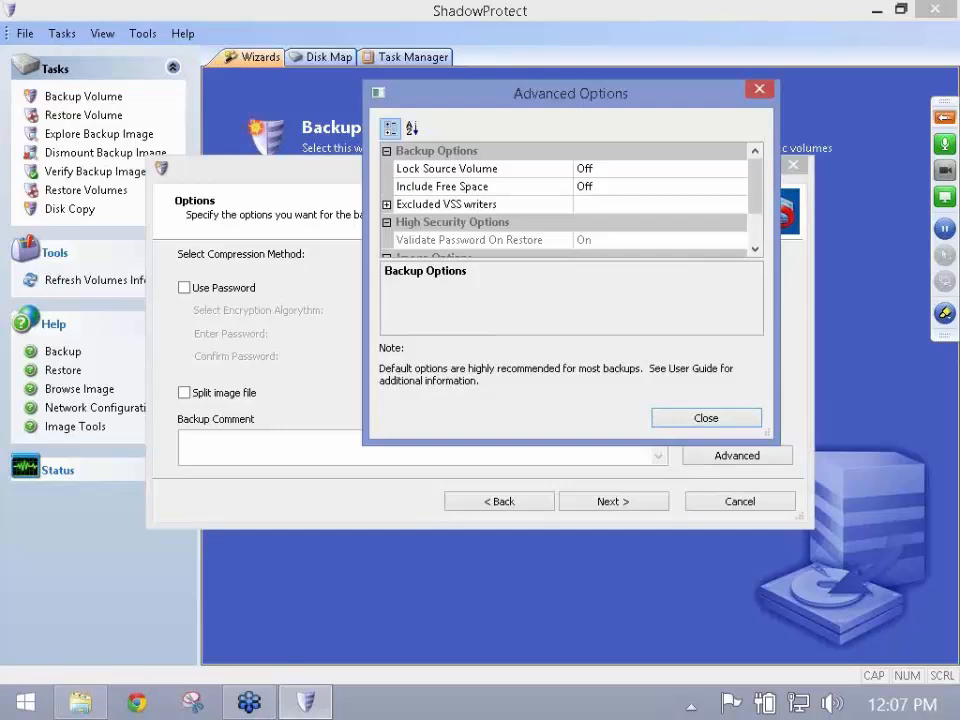
{"action": "left_click", "coordinate": [484, 187]}
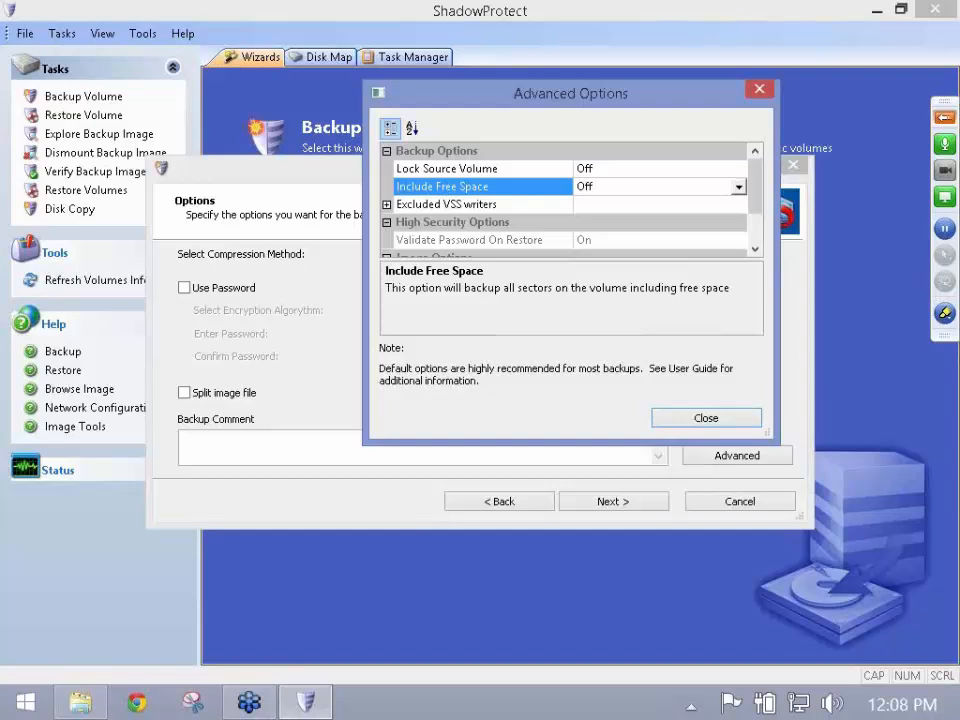
{"action": "scroll", "coordinate": [565, 195], "scroll_direction": "down", "scroll_amount": 1}
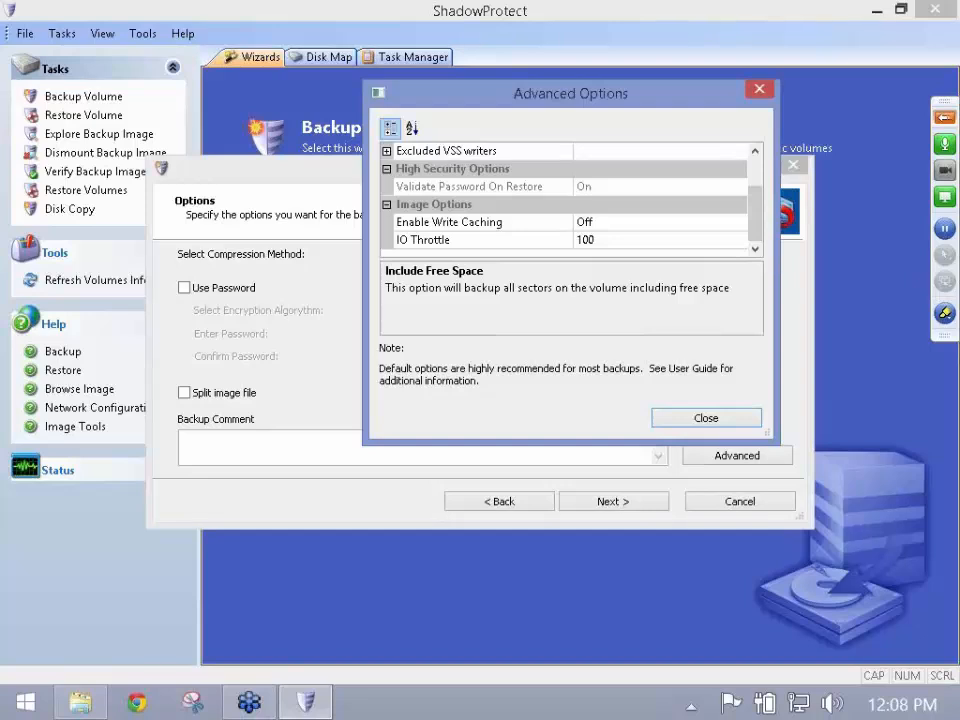
{"action": "left_click", "coordinate": [689, 414]}
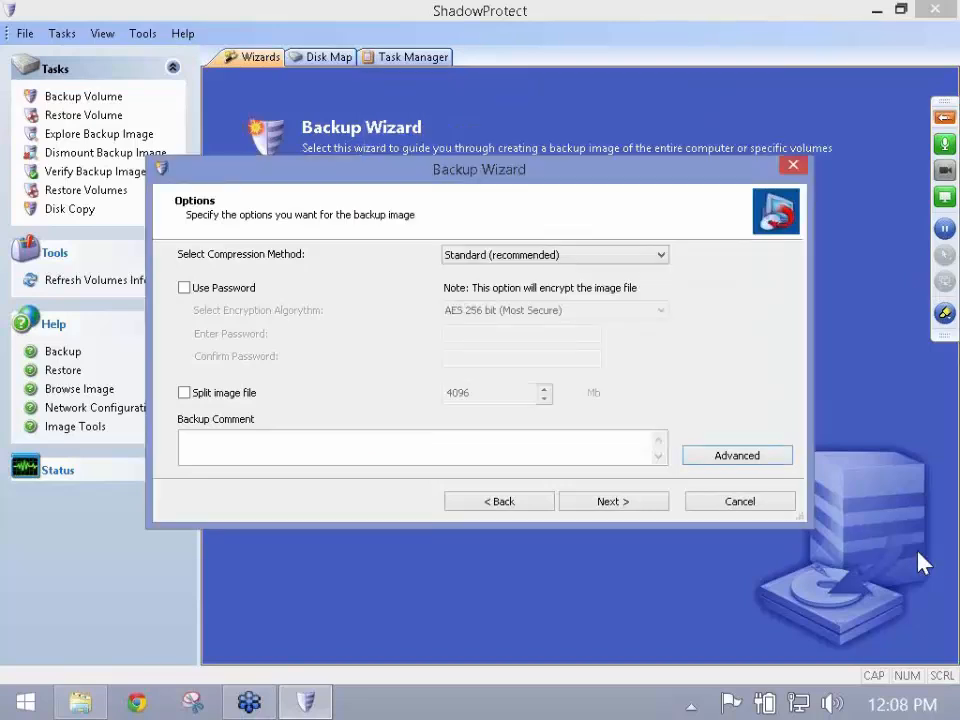
- Finish the Backup Wizard with Execute Now enabled to run the full backup of the System (F:) volume
{"action": "left_click", "coordinate": [613, 501]}
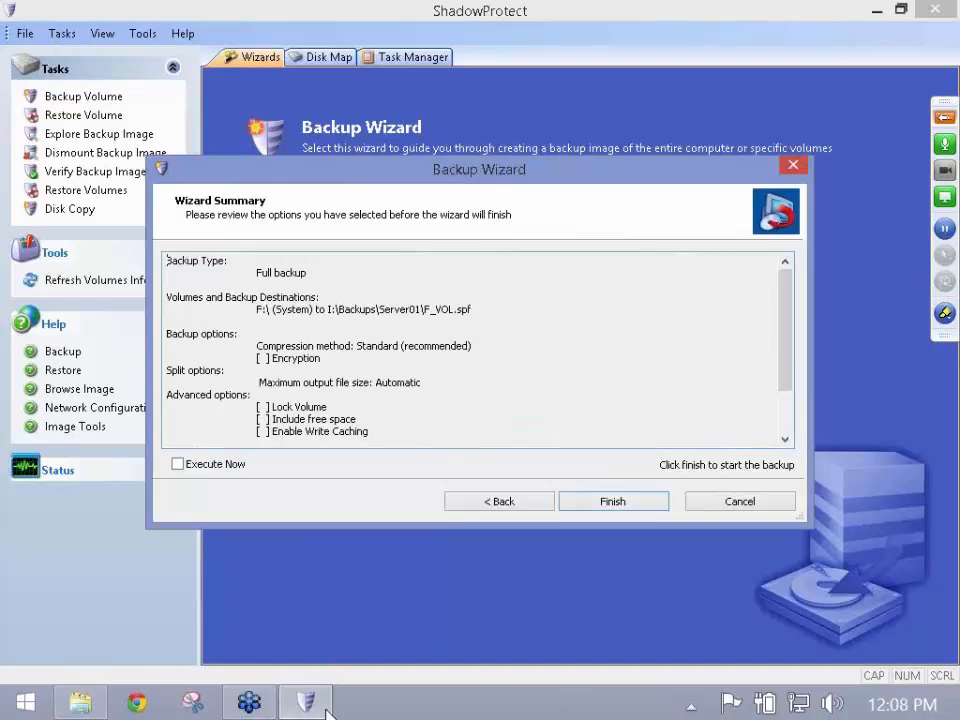
{"action": "left_click", "coordinate": [178, 464]}
{"action": "left_click", "coordinate": [613, 501]}
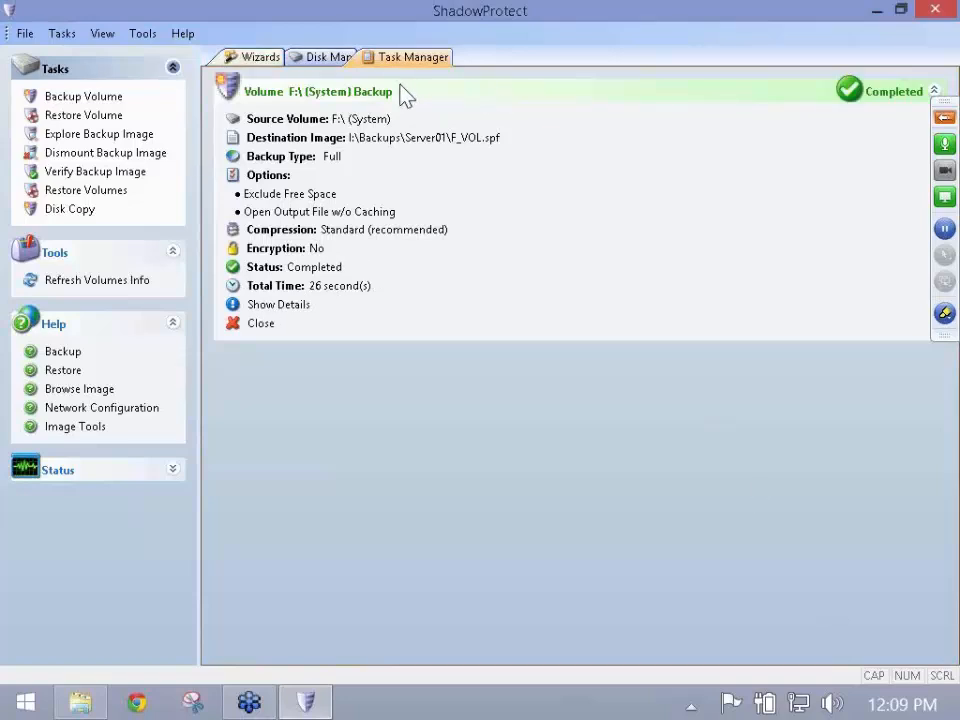
- Switch to File Explorer, inspect the backup files in I:\Backups\Server01 with the Type column widened, and return to ShadowProtect
{"action": "left_click", "coordinate": [80, 703]}
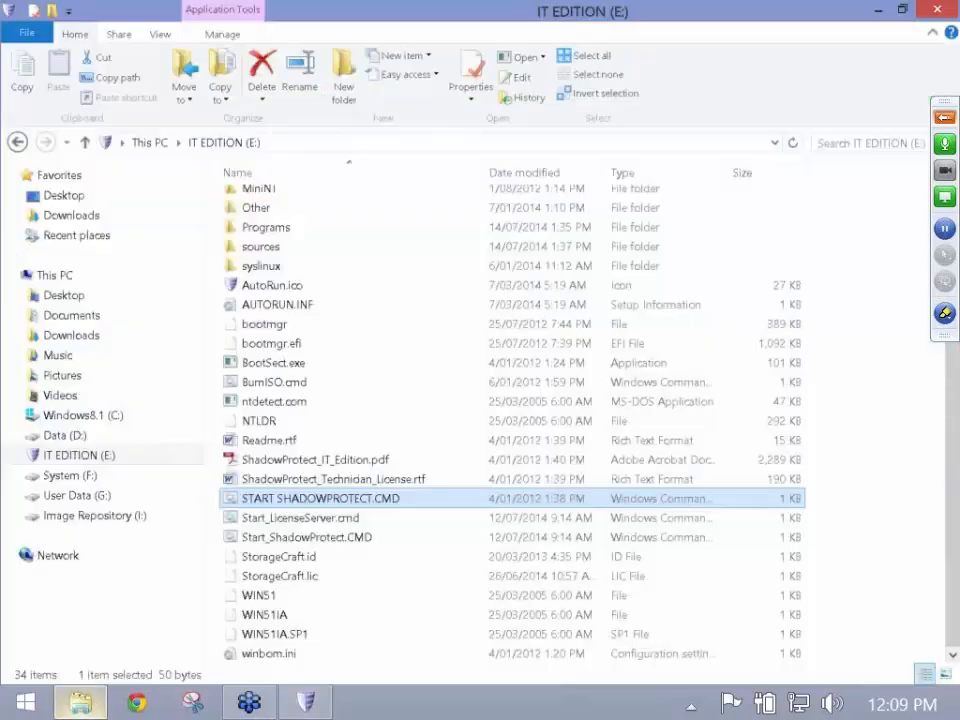
{"action": "left_click", "coordinate": [95, 515]}
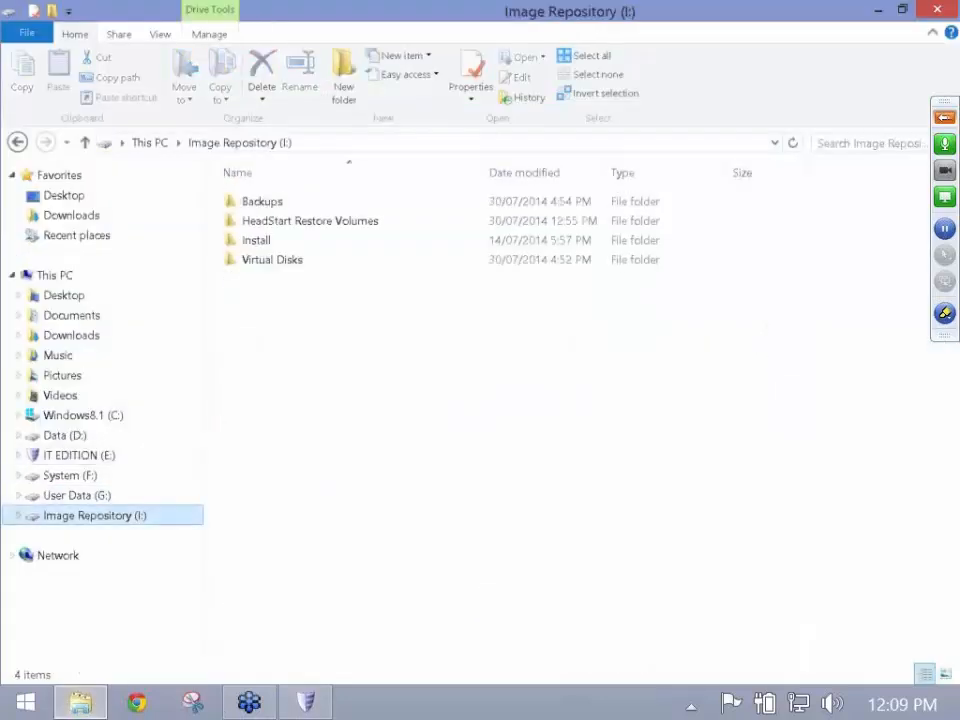
{"action": "double_click", "coordinate": [276, 202]}
{"action": "double_click", "coordinate": [289, 259]}
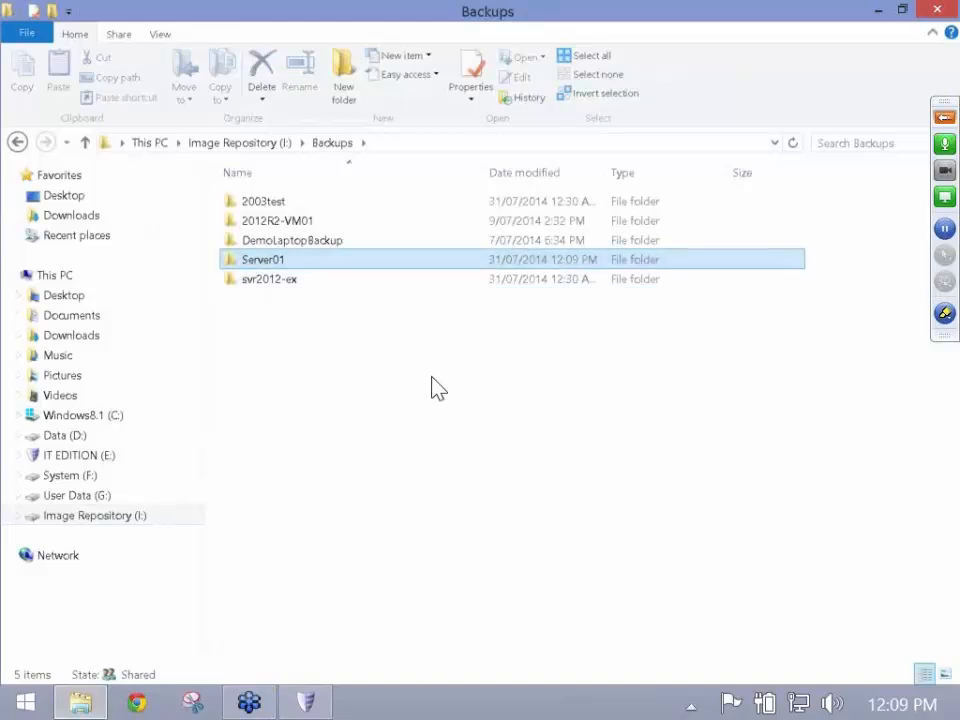
{"action": "left_click", "coordinate": [268, 221]}
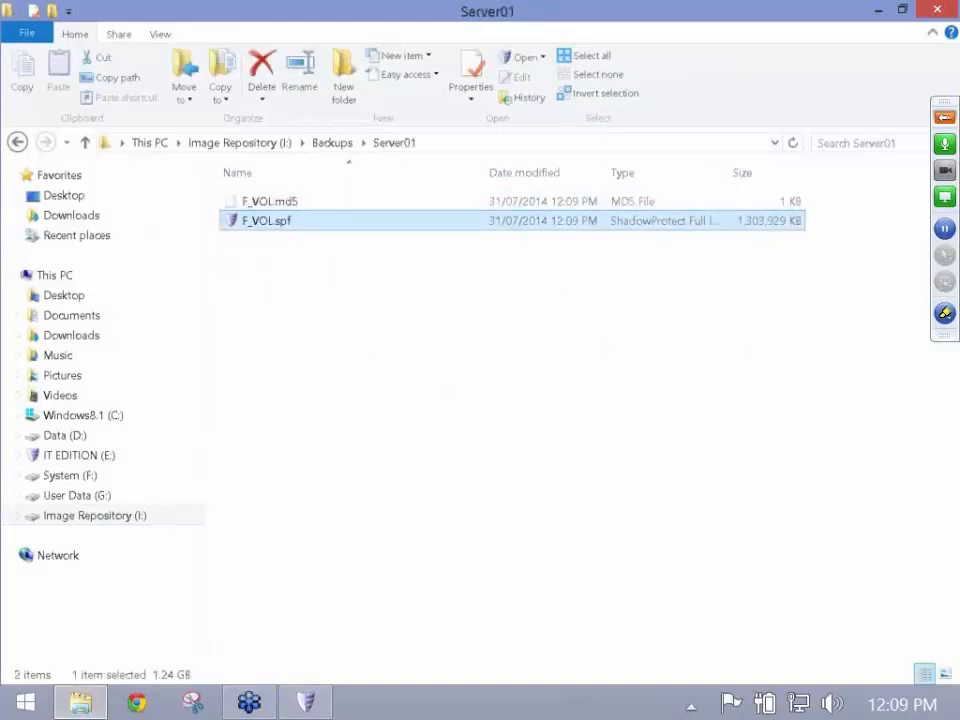
{"action": "left_click_drag", "start_coordinate": [727, 173], "coordinate": [770, 173]}
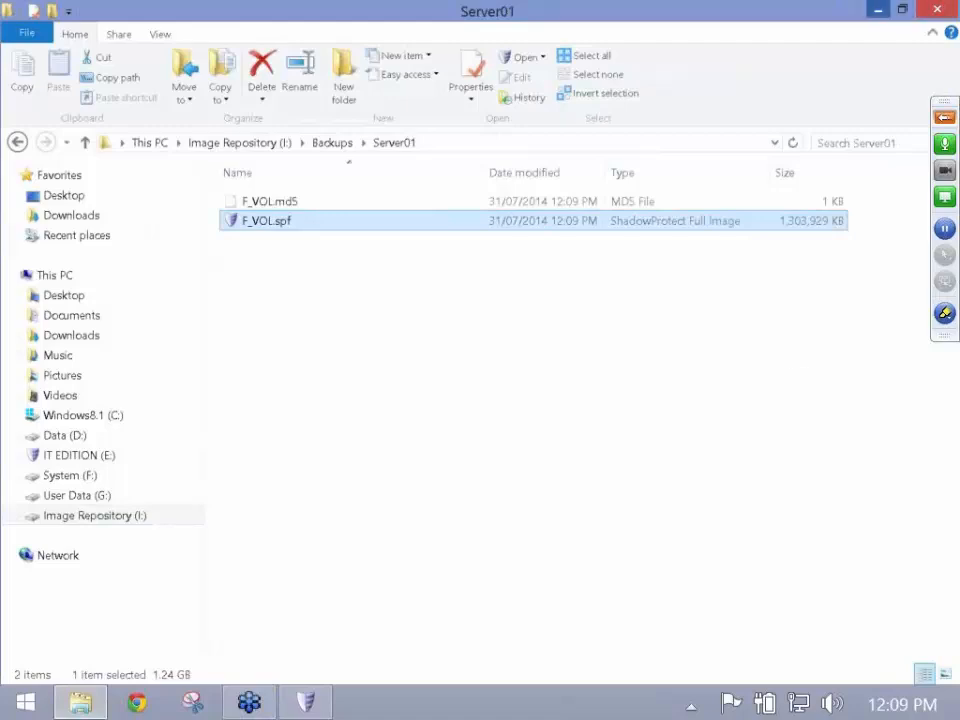
{"action": "left_click", "coordinate": [306, 702]}
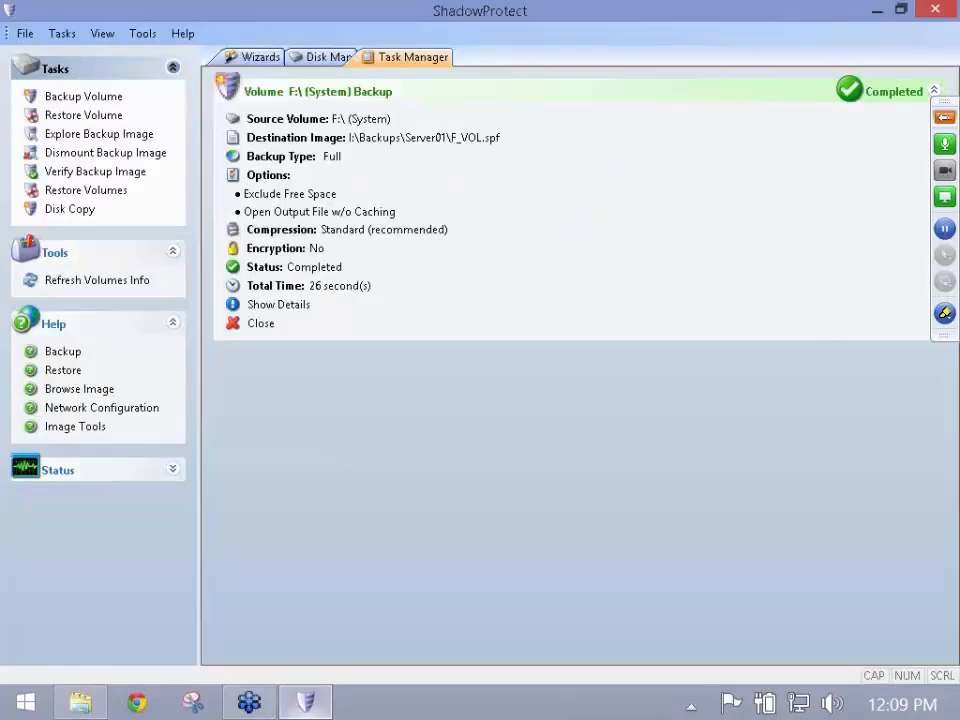
- Start the Browse or Restore Files Wizard and choose I:\Backups\Server01\F_VOL.spf as the backup image to explore
{"action": "left_click", "coordinate": [258, 57]}
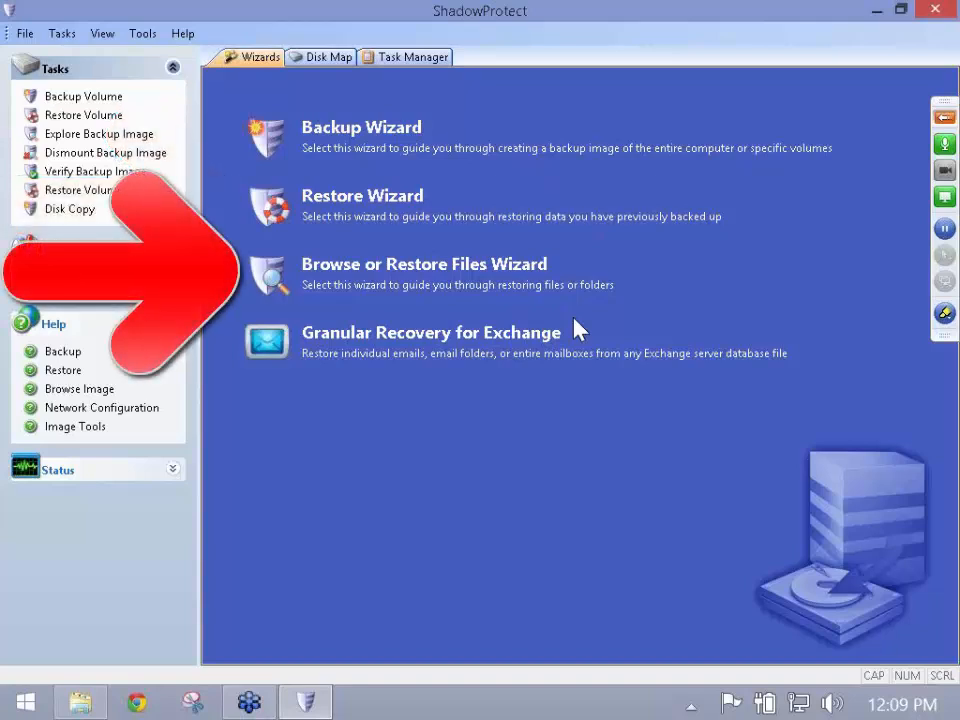
{"action": "left_click", "coordinate": [378, 264]}
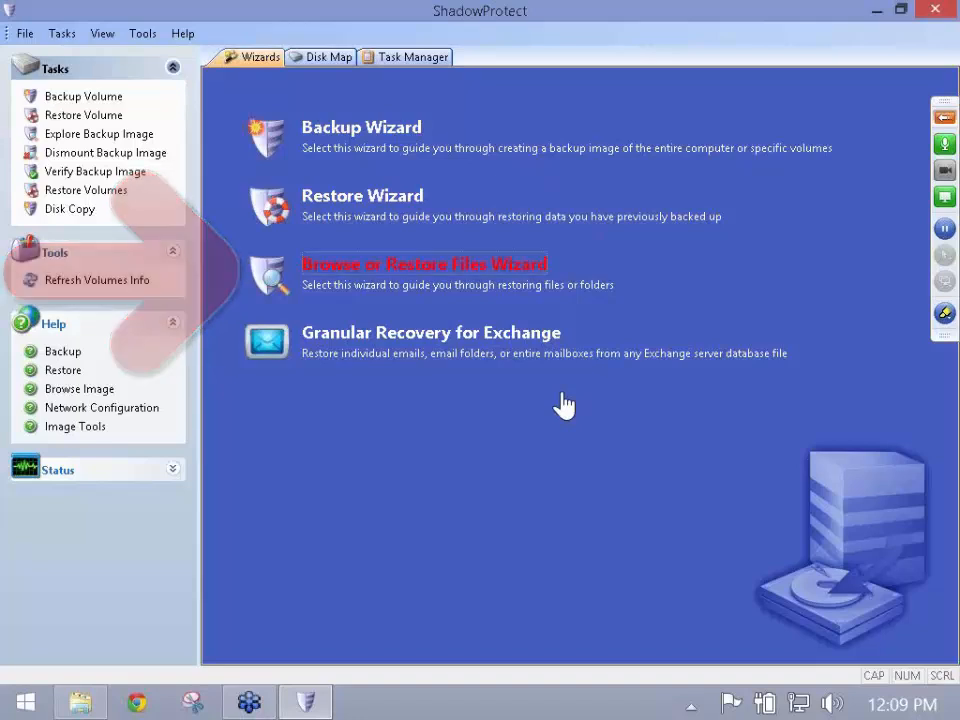
{"action": "left_click", "coordinate": [613, 501]}
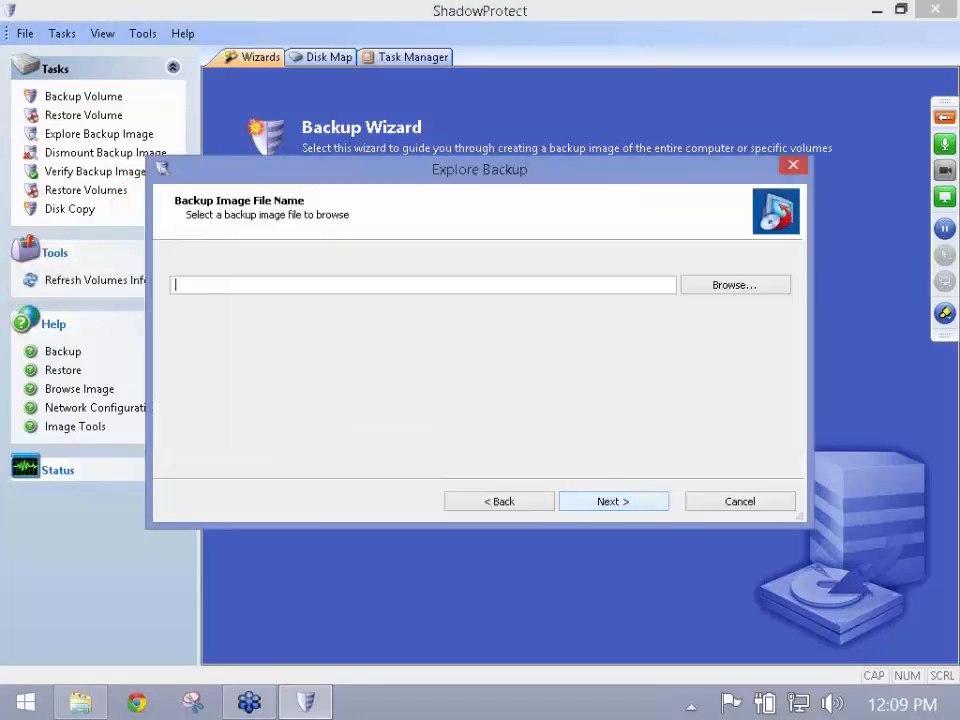
{"action": "left_click", "coordinate": [734, 285]}
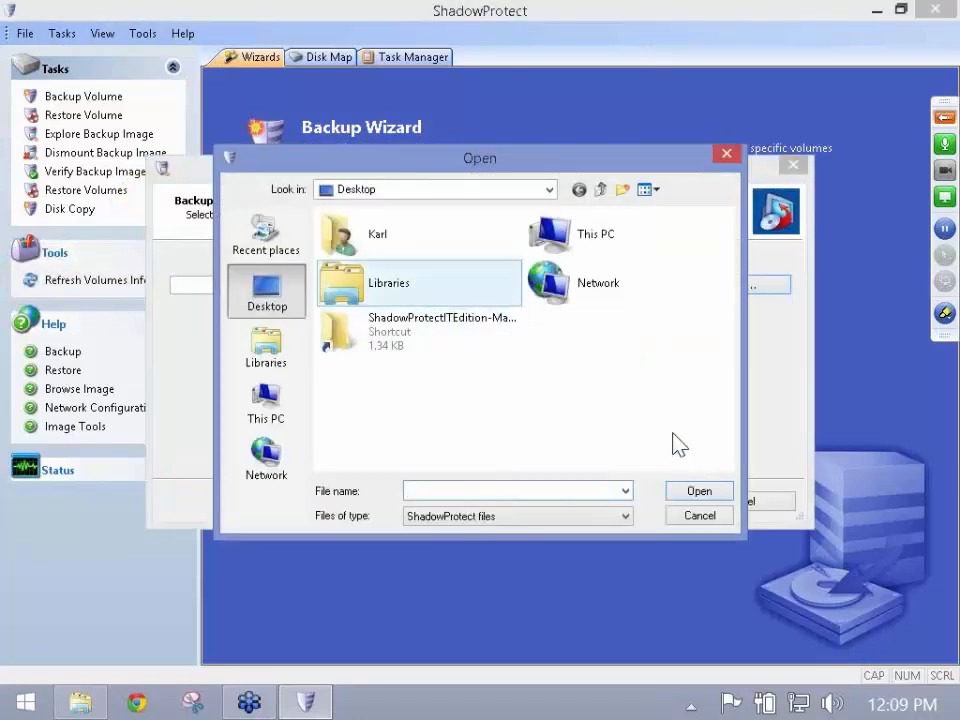
{"action": "double_click", "coordinate": [578, 223]}
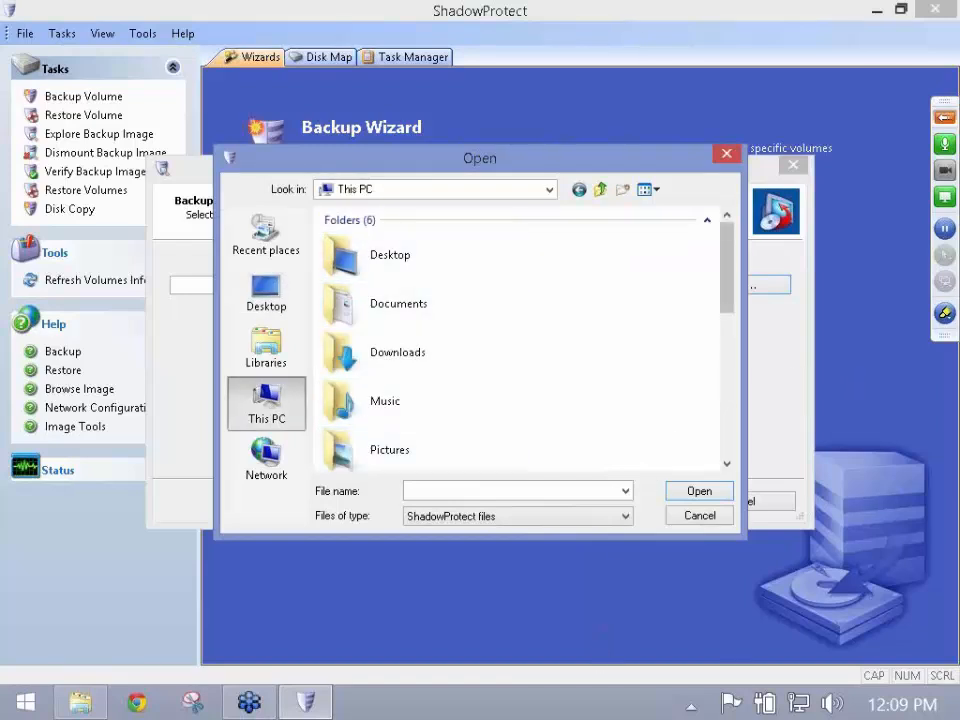
{"action": "scroll", "coordinate": [670, 440], "scroll_direction": "down", "scroll_amount": 5}
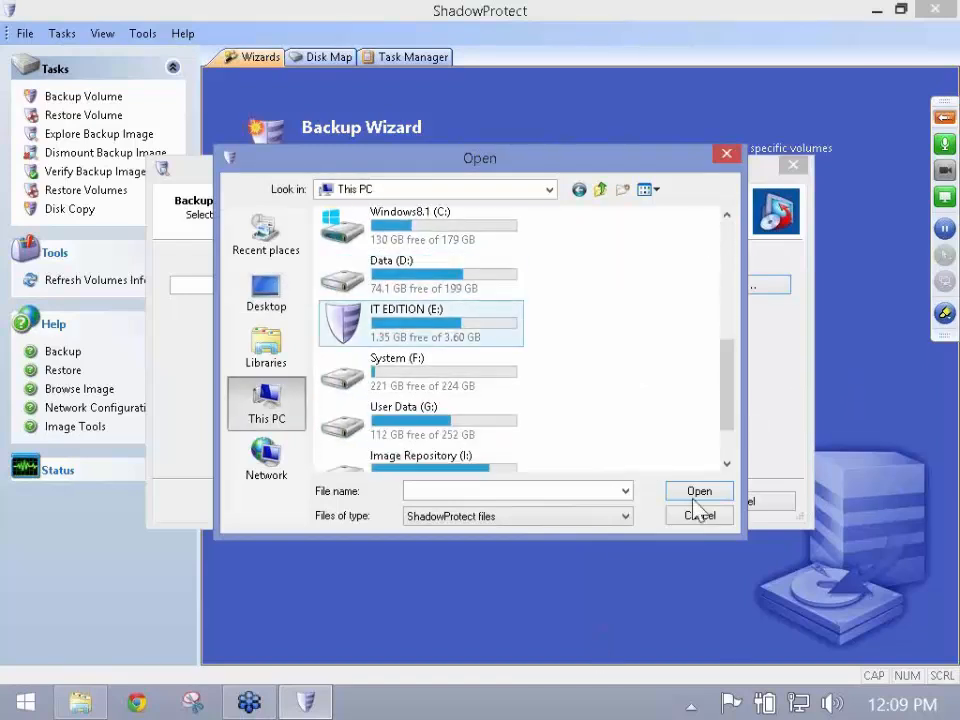
{"action": "double_click", "coordinate": [455, 457]}
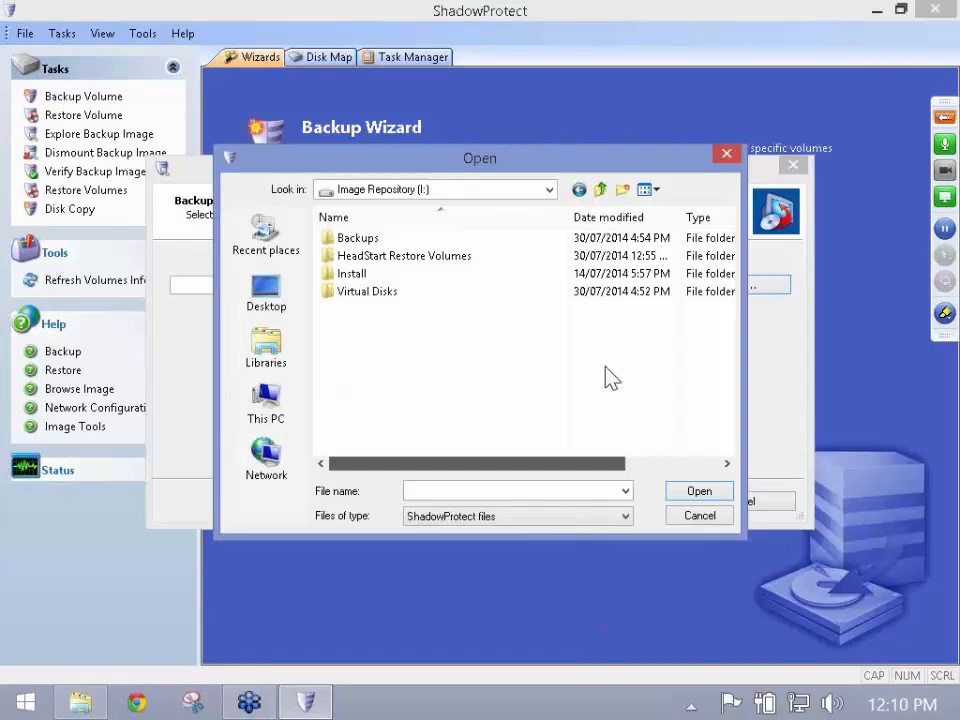
{"action": "double_click", "coordinate": [404, 239]}
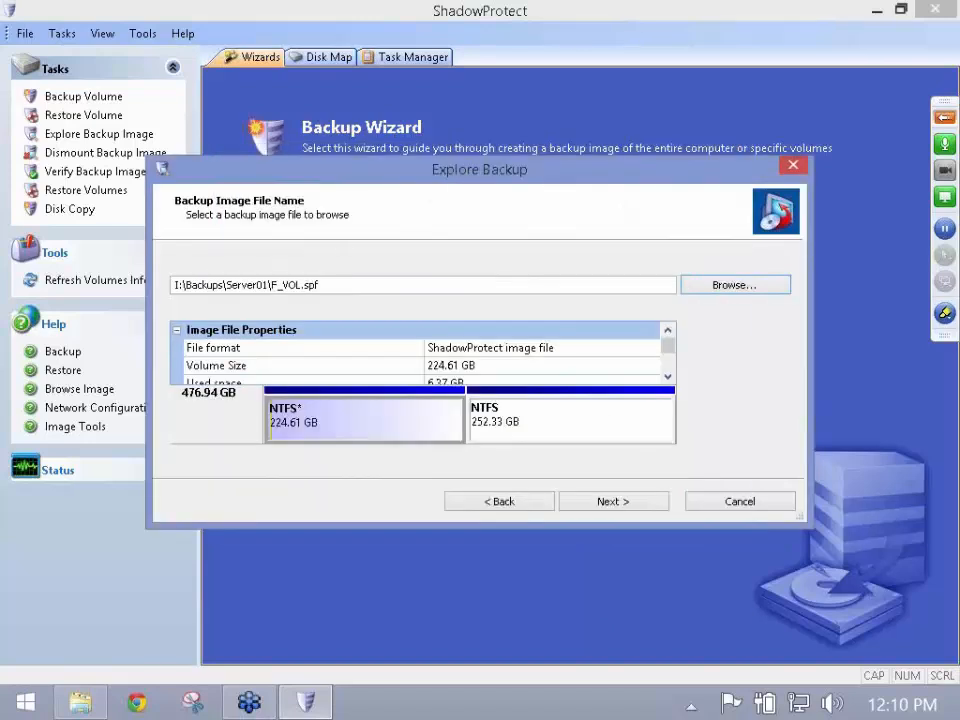
- Mount the selected backup image as read-only under drive letter H:
{"action": "left_click", "coordinate": [612, 501]}
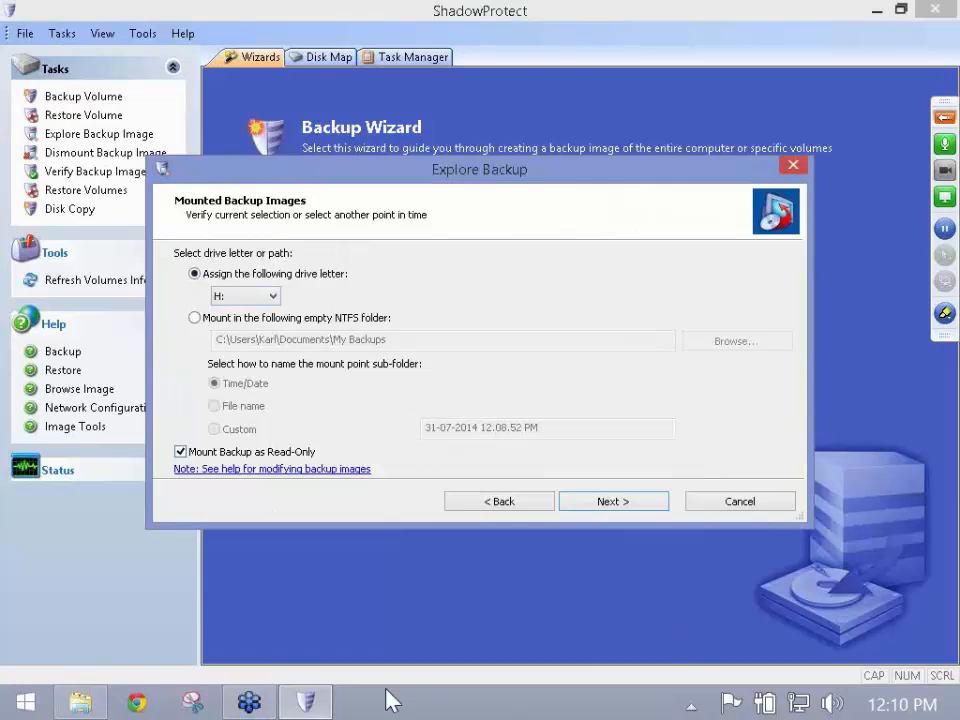
{"action": "left_click", "coordinate": [612, 501]}
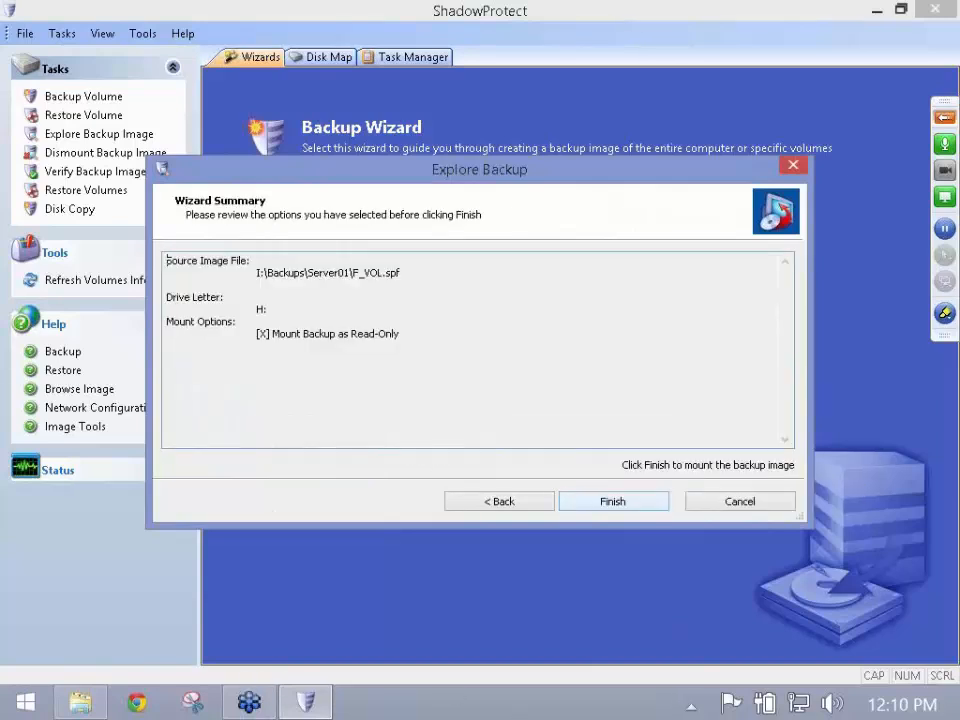
{"action": "left_click", "coordinate": [612, 501]}
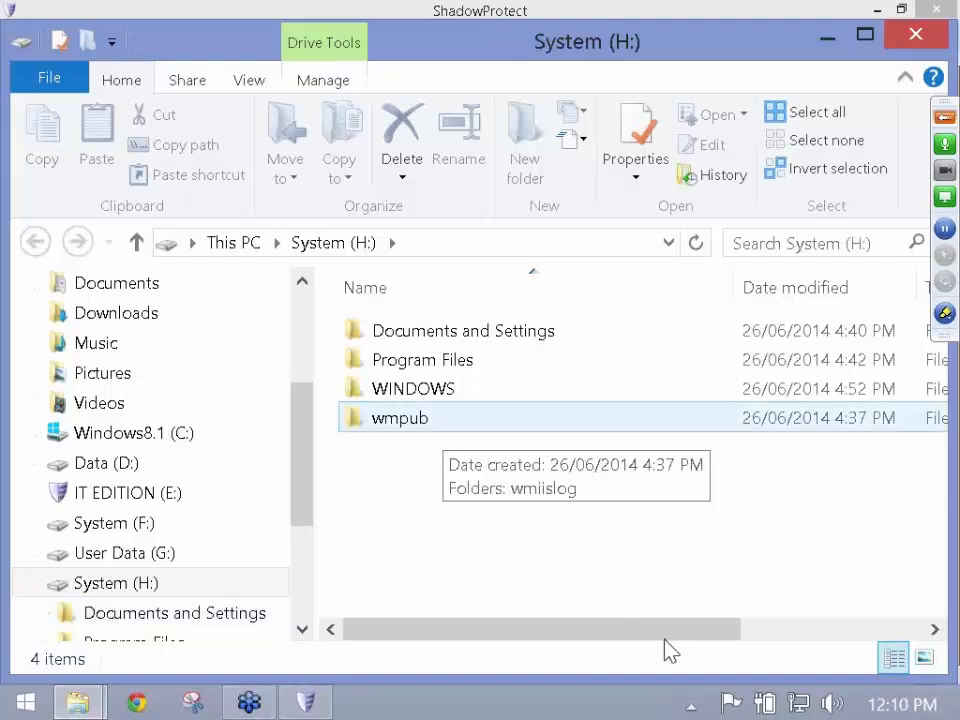
- Browse the mounted System (H:) volume into Program Files\NetMeeting and check the actions available for a file there
{"action": "left_click", "coordinate": [443, 424]}
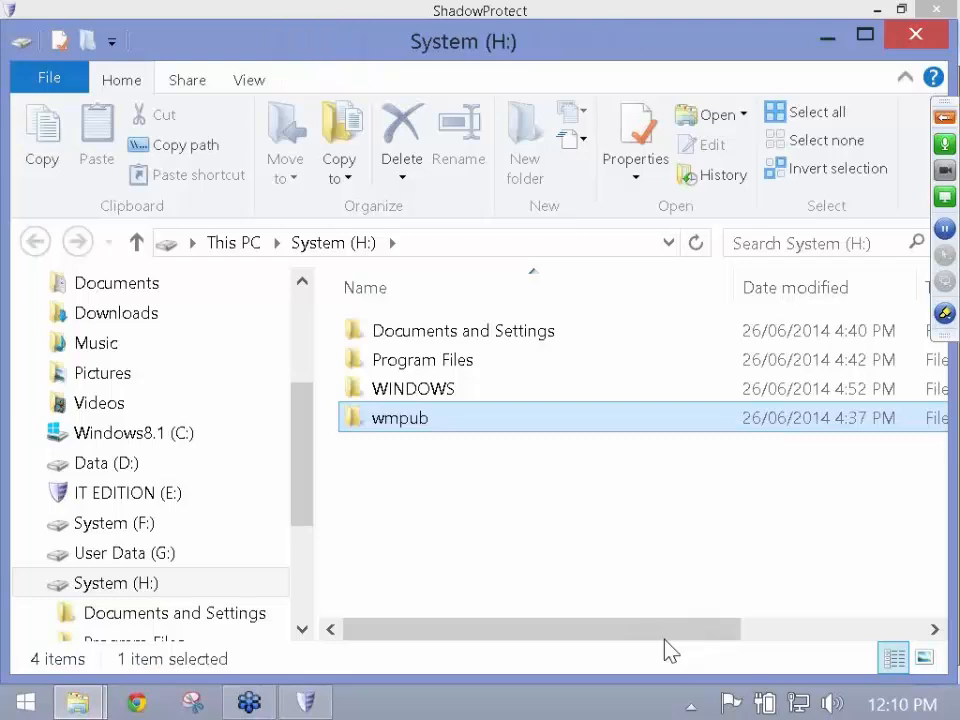
{"action": "double_click", "coordinate": [427, 363]}
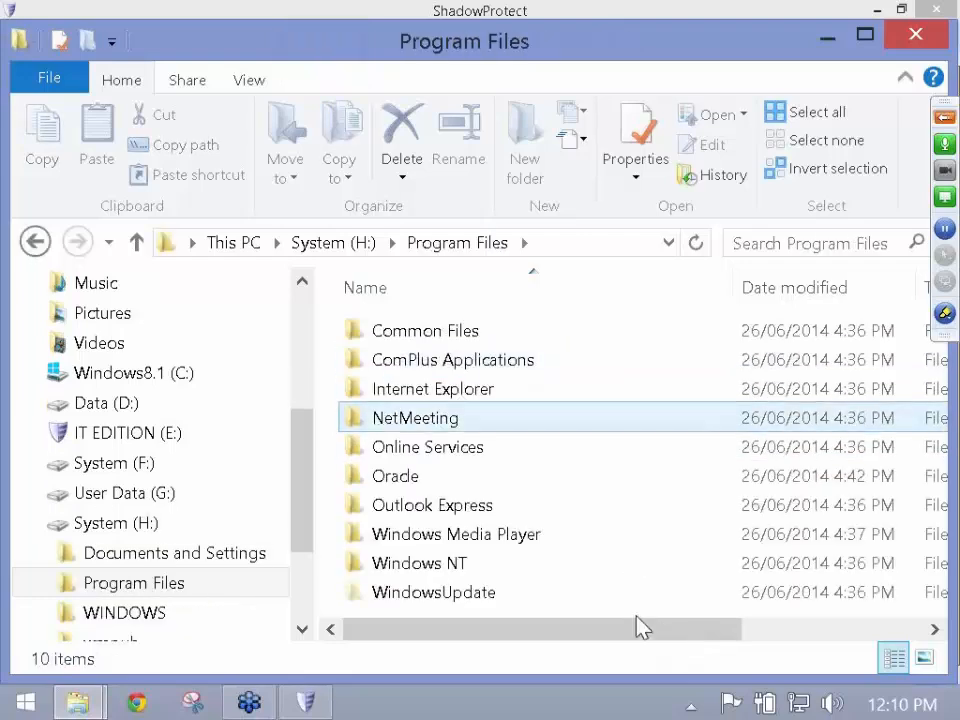
{"action": "double_click", "coordinate": [424, 414]}
{"action": "right_click", "coordinate": [415, 359]}
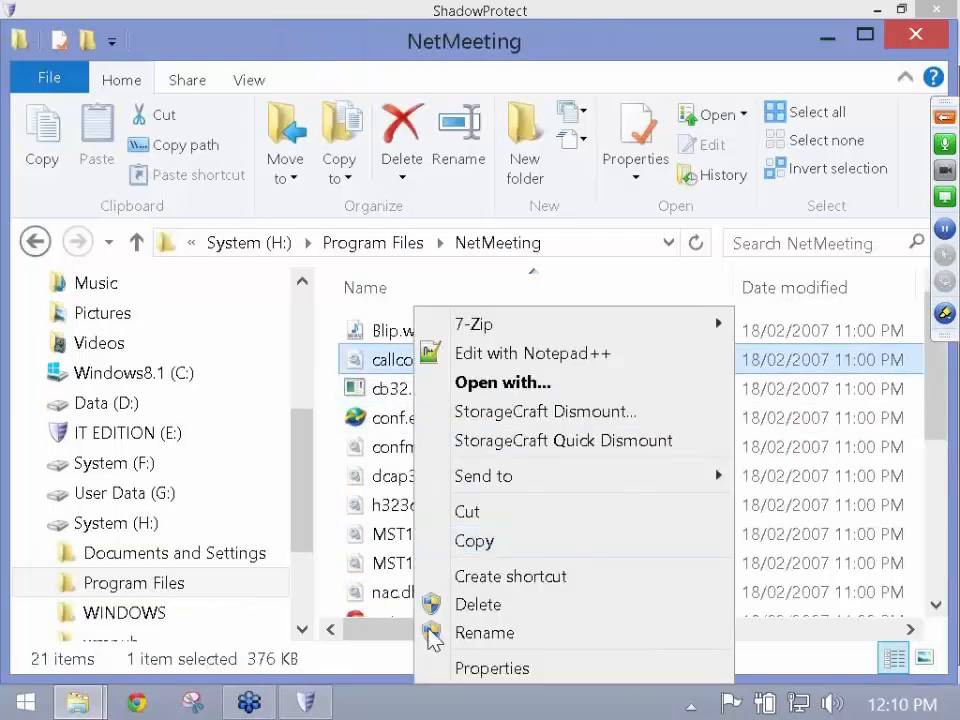
{"action": "left_click", "coordinate": [116, 523]}
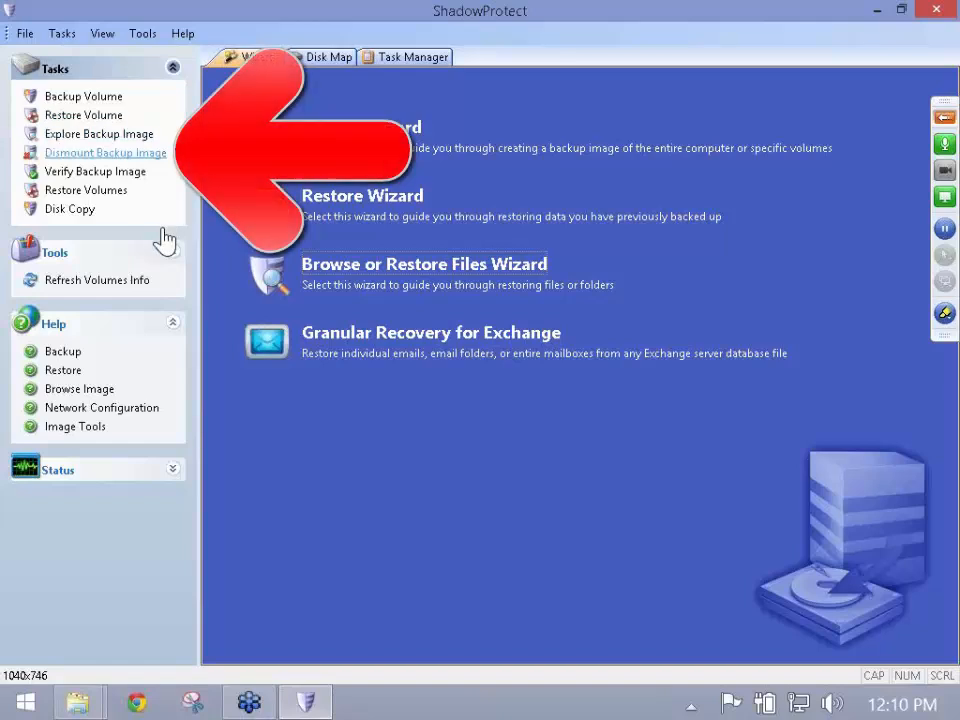
- Dismount the H:\ backup image with the Dismount Backup Image Wizard
{"action": "left_click", "coordinate": [120, 153]}
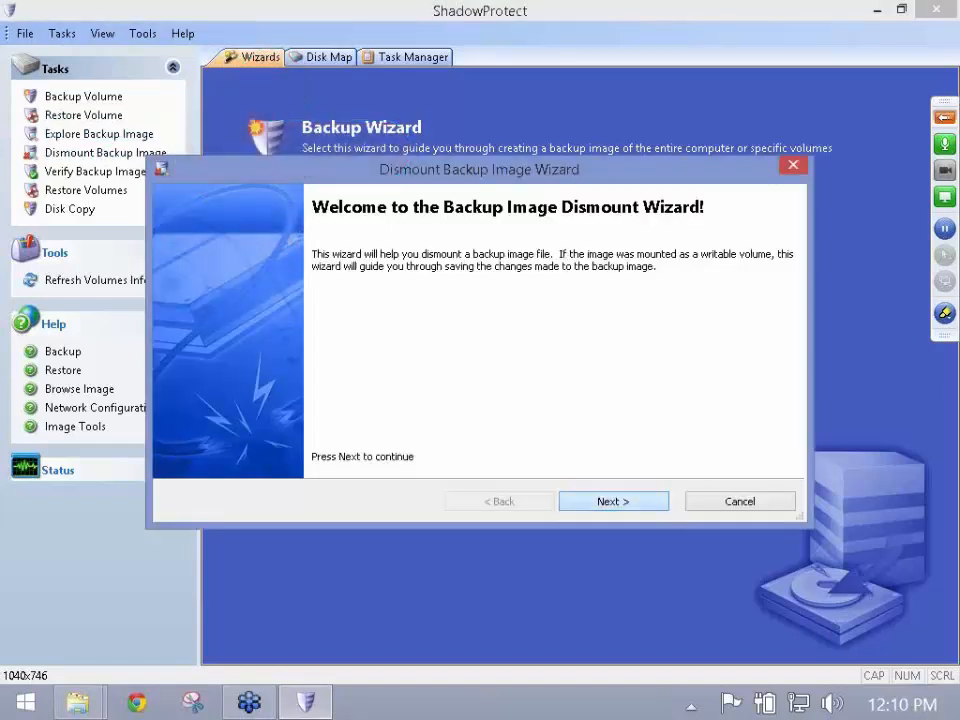
{"action": "left_click", "coordinate": [614, 501]}
{"action": "key", "text": "space"}
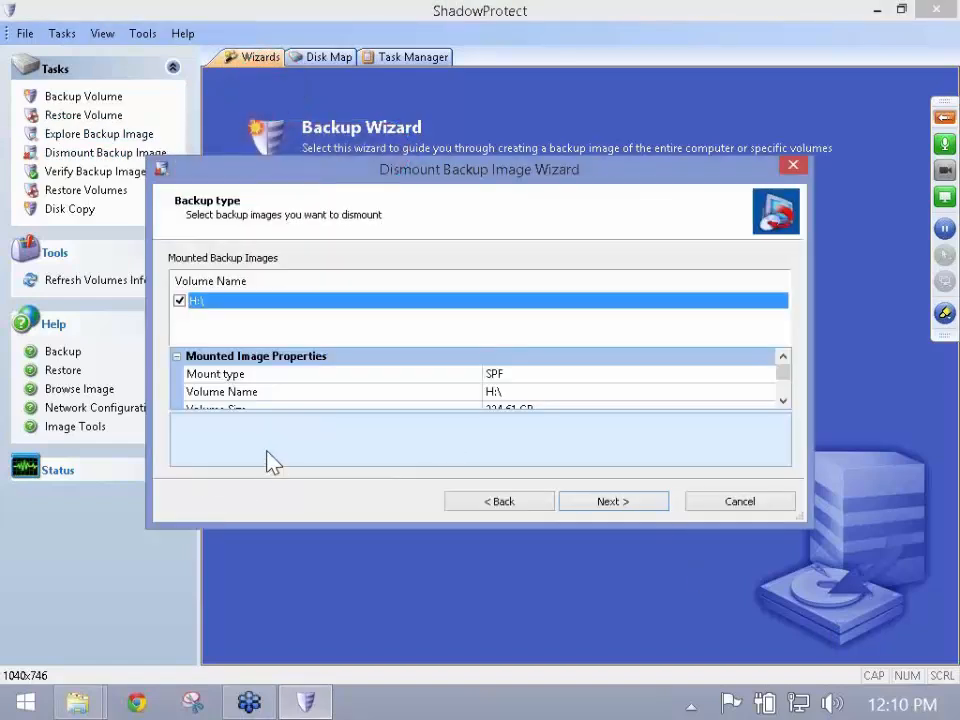
{"action": "key", "text": "Return"}
{"action": "key", "text": "Return"}
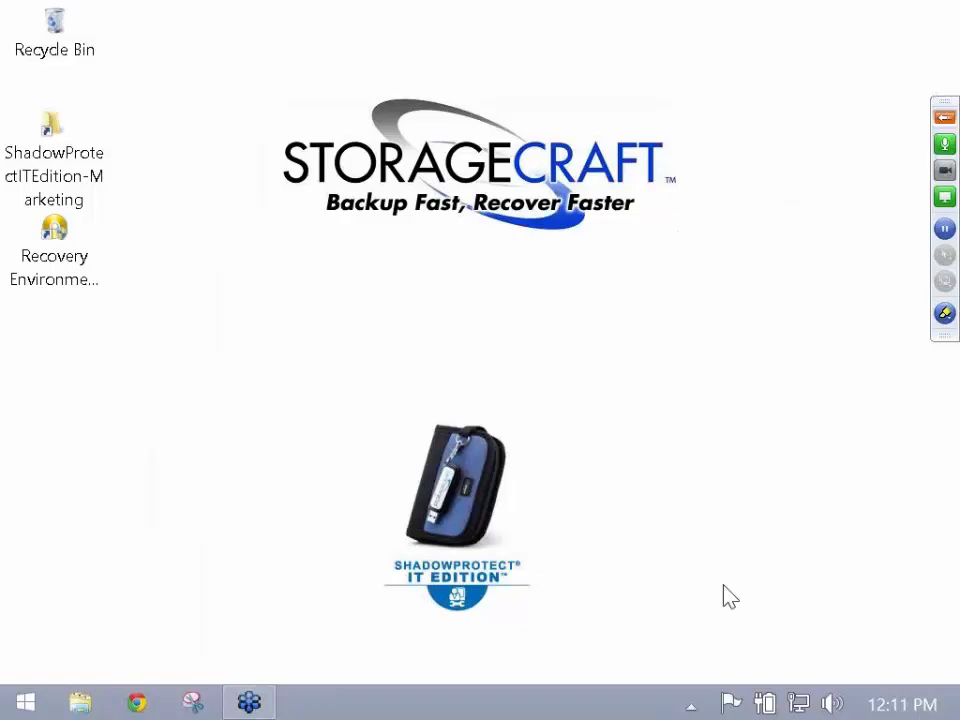
- Open Oracle VM VirtualBox and review the Server01-HDD.vdi disk and ShadowProtect IT Edition ISO in Server01-restore's storage settings
{"action": "key", "text": "super"}
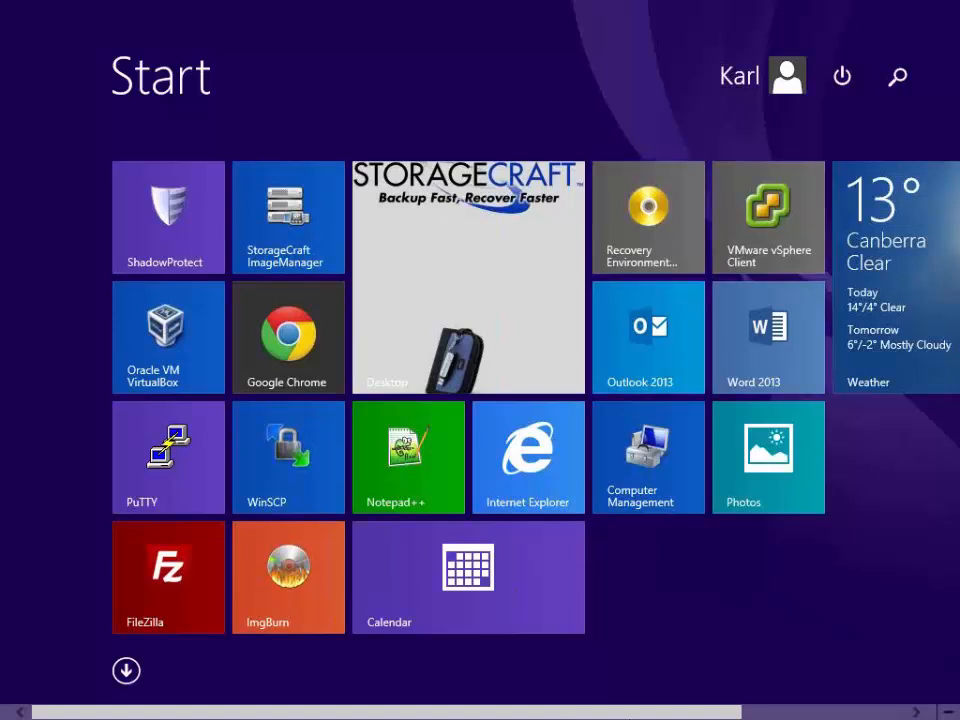
{"action": "key", "text": "super"}
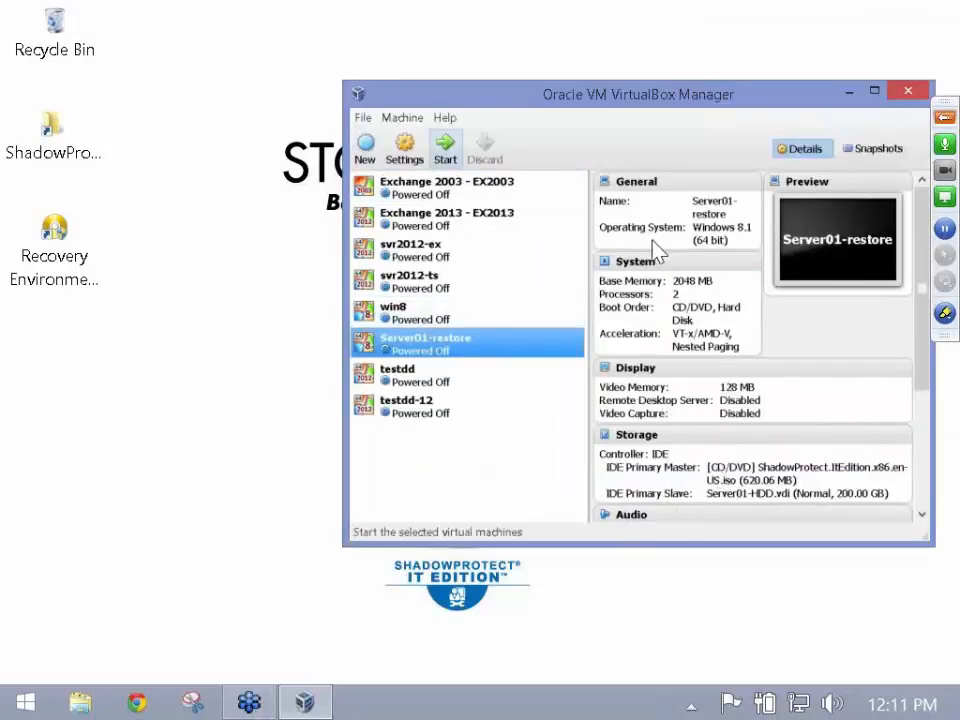
{"action": "left_click", "coordinate": [405, 148]}
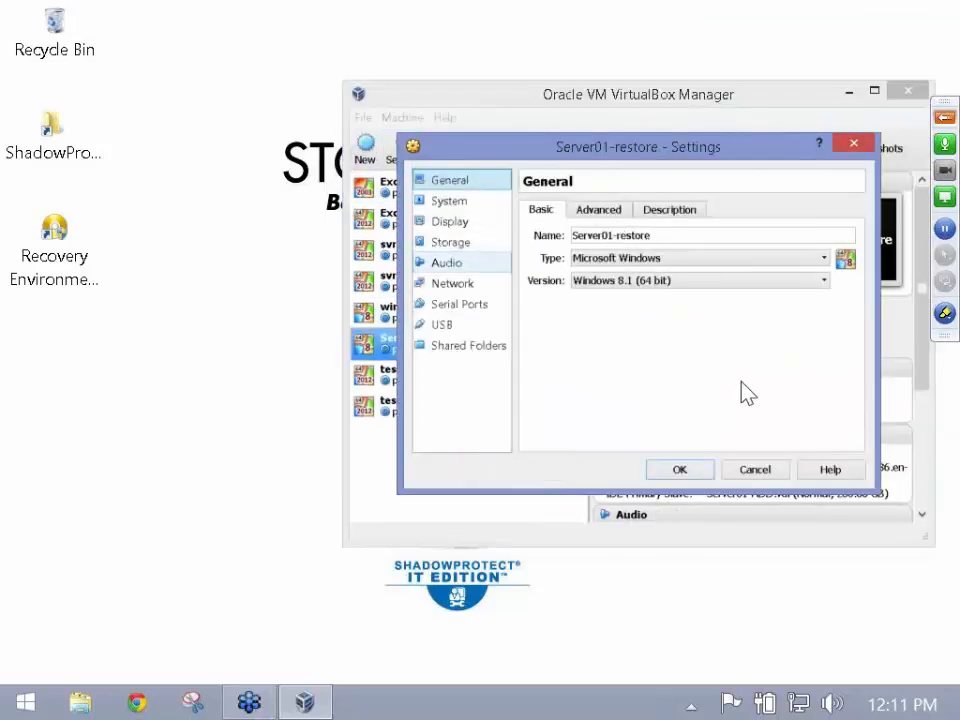
{"action": "left_click", "coordinate": [450, 242]}
{"action": "left_click", "coordinate": [590, 256]}
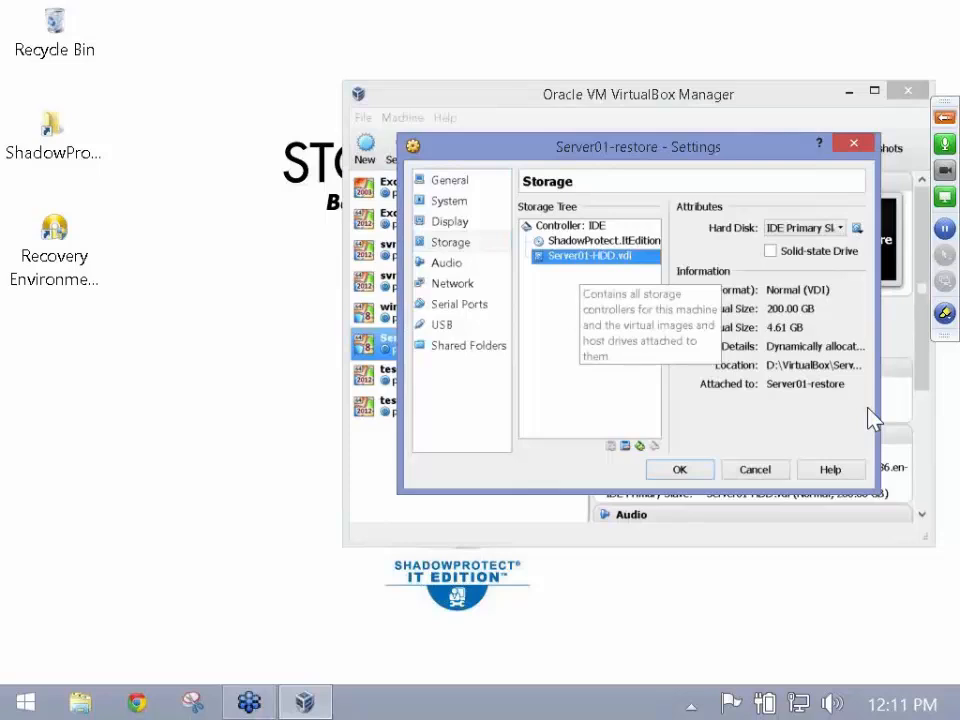
{"action": "key", "text": "Up"}
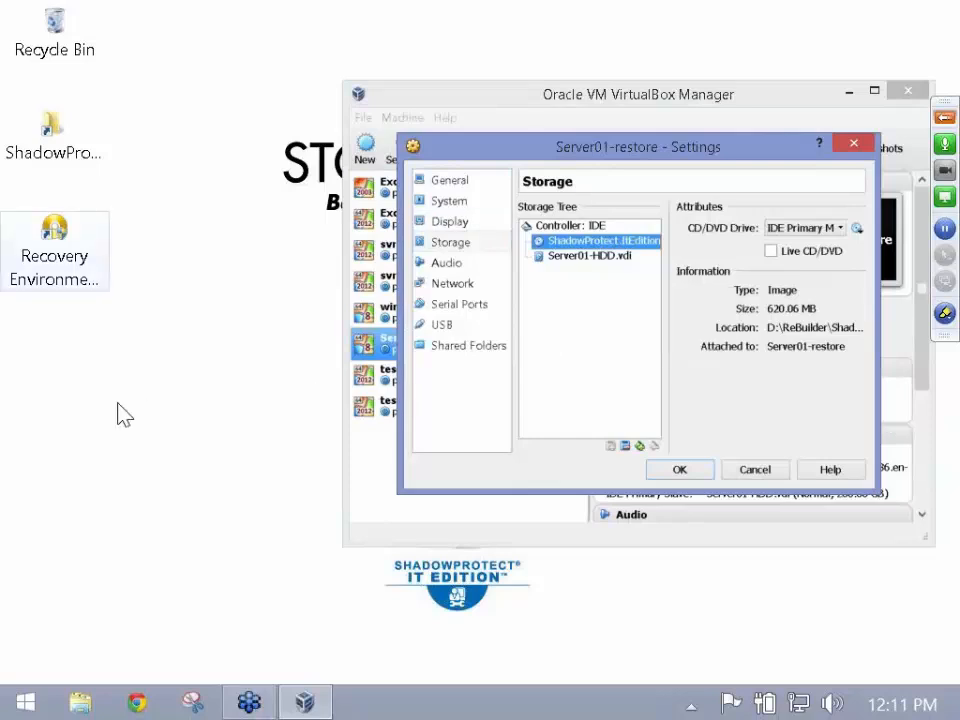
{"action": "left_click", "coordinate": [55, 258]}
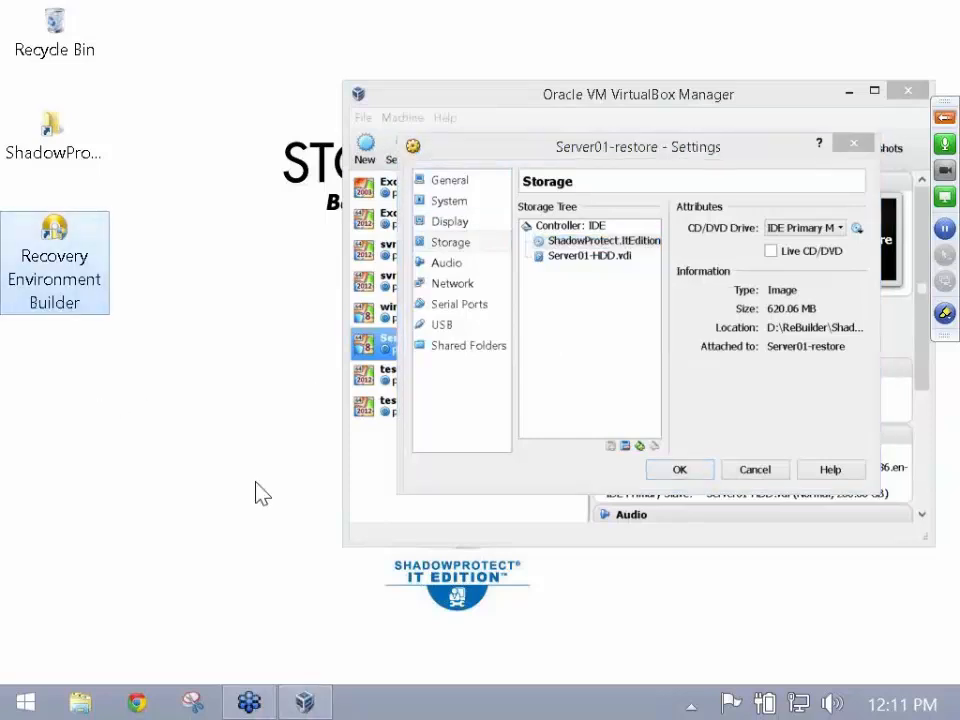
{"action": "left_click", "coordinate": [590, 517]}
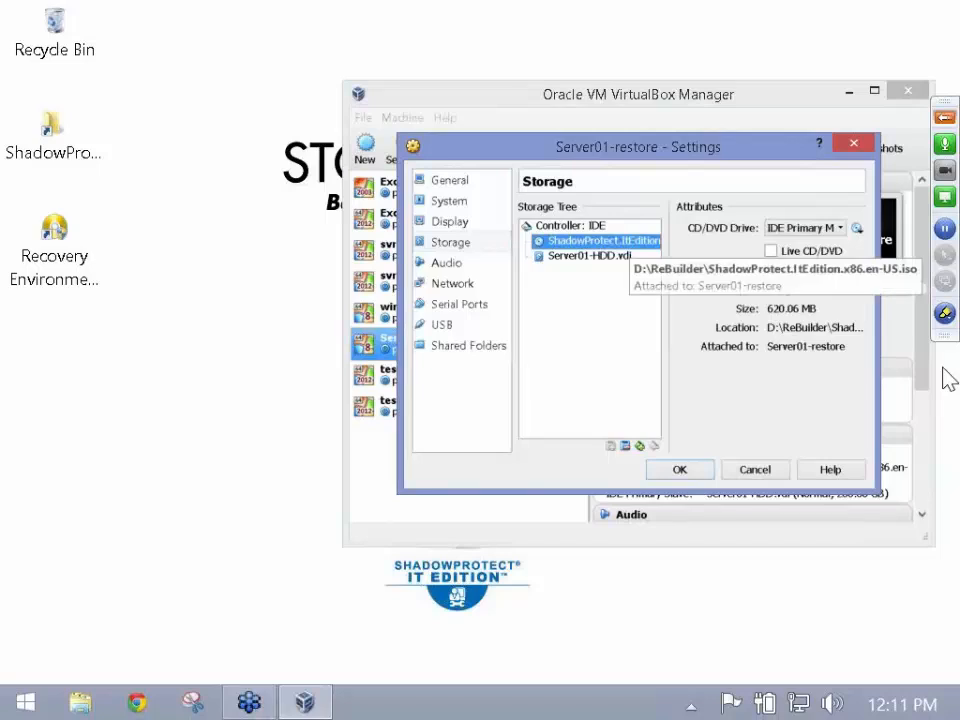
- Close the settings and start the Server01-restore virtual machine
{"action": "left_click", "coordinate": [680, 470]}
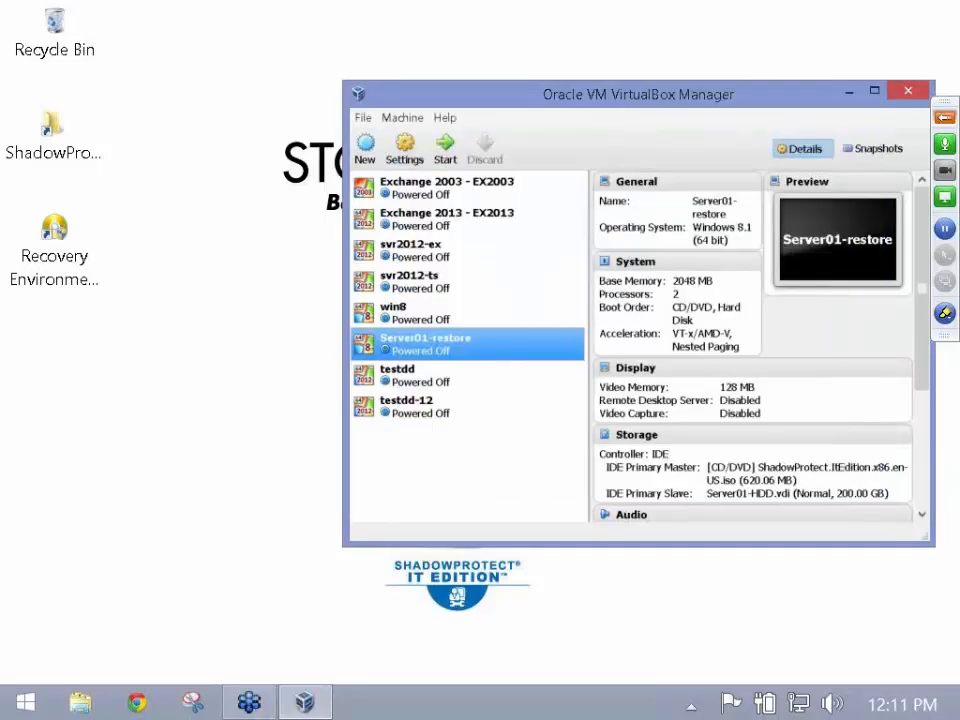
{"action": "key", "text": "Return"}
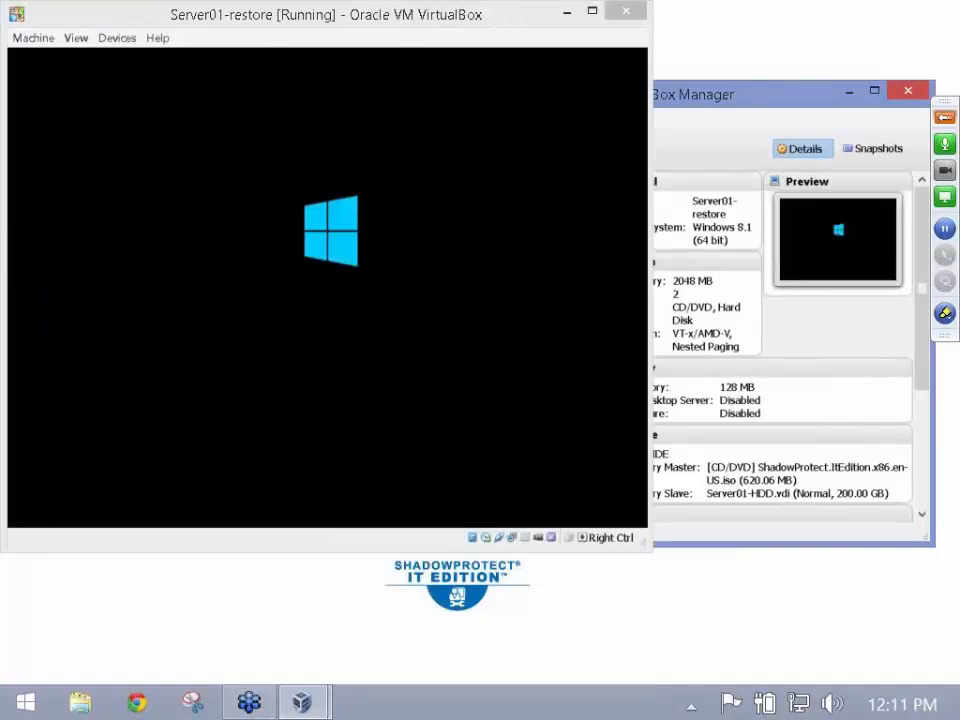
- Accept the ShadowProtect license agreement and complete startup with network support and the (UTC+10:00) Canberra, Melbourne, Sydney time zone
{"action": "left_click", "coordinate": [849, 91]}
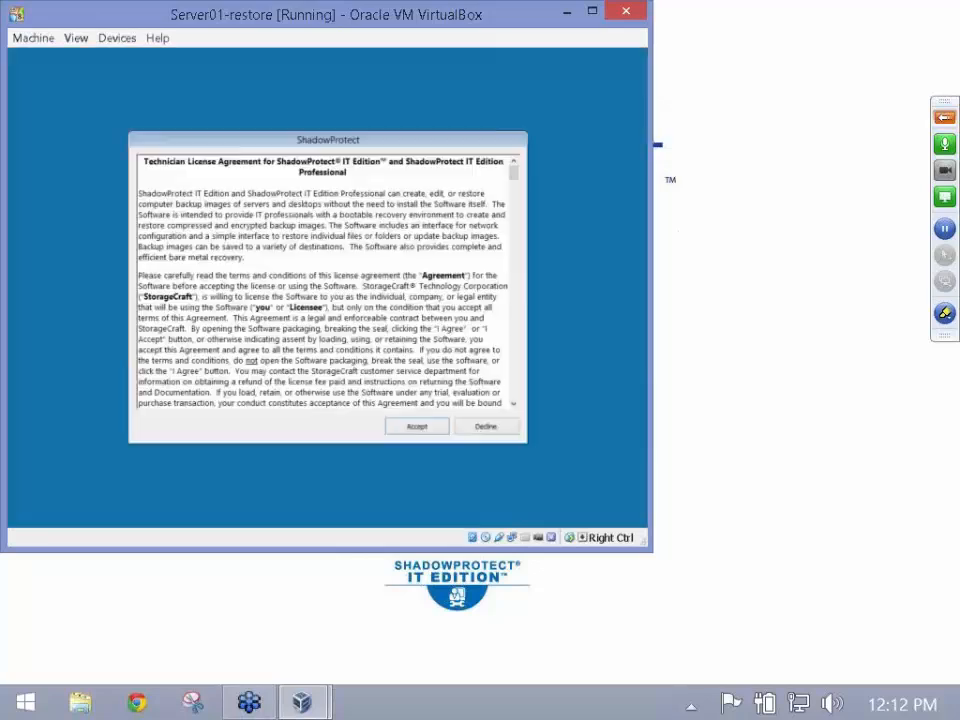
{"action": "left_click", "coordinate": [418, 428]}
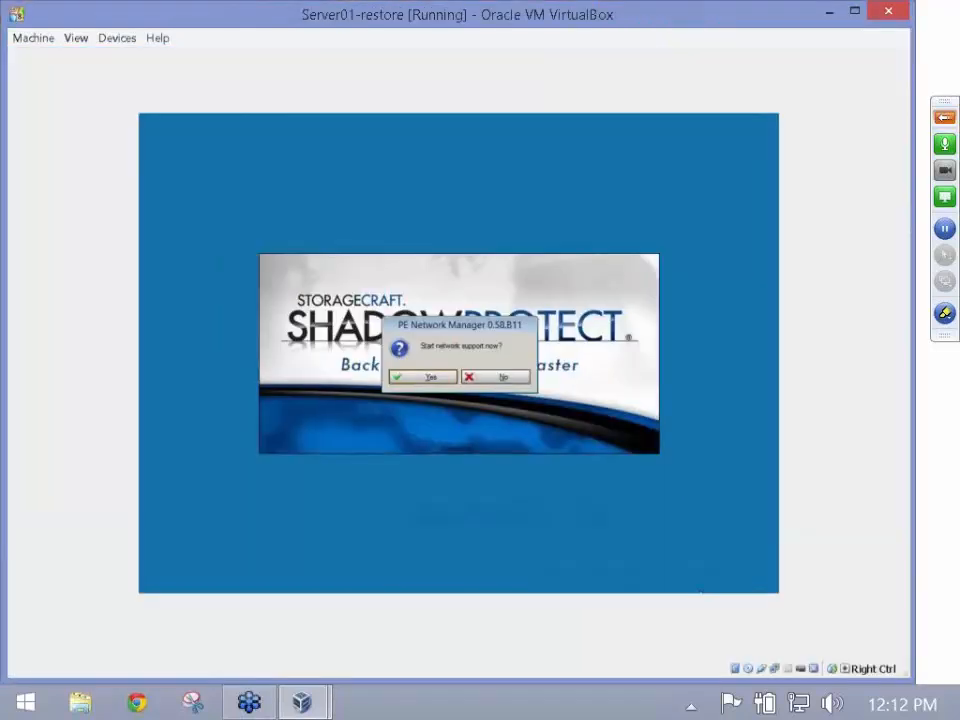
{"action": "left_click", "coordinate": [421, 377]}
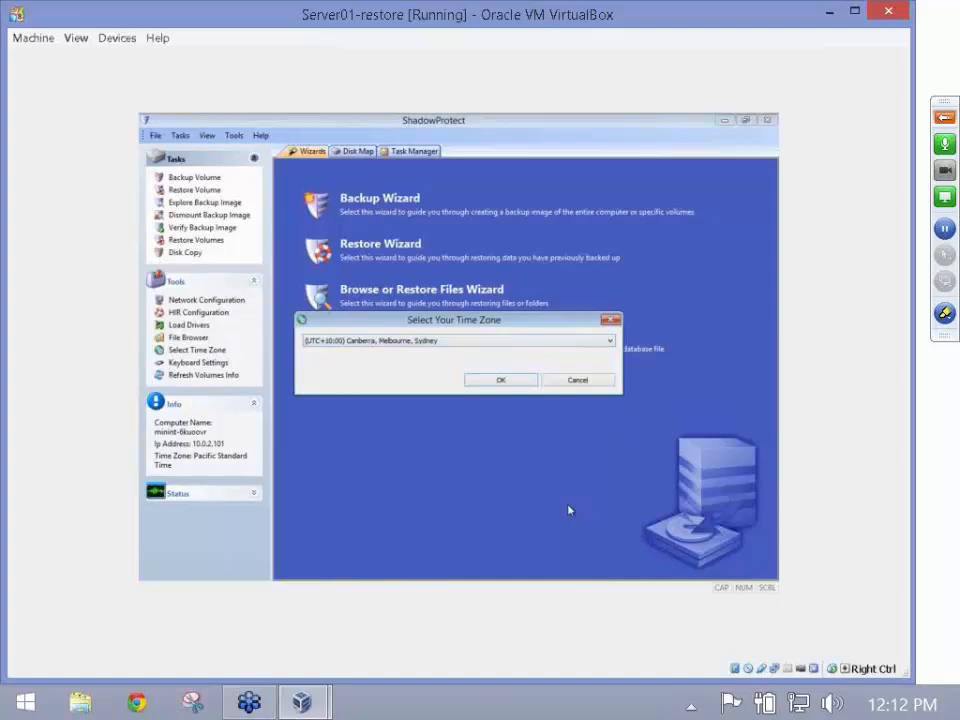
{"action": "left_click", "coordinate": [508, 381]}
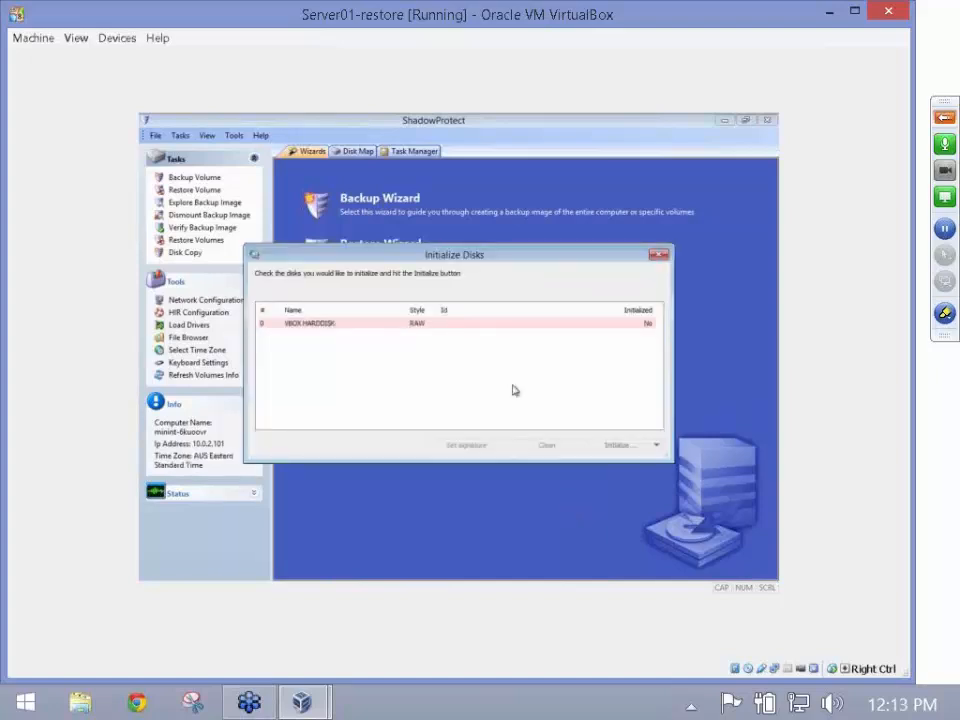
- Initialize the VBOX HARDDISK as an MBR disk using the suggested signature and close the Initialize Disks dialog
{"action": "left_click", "coordinate": [550, 326]}
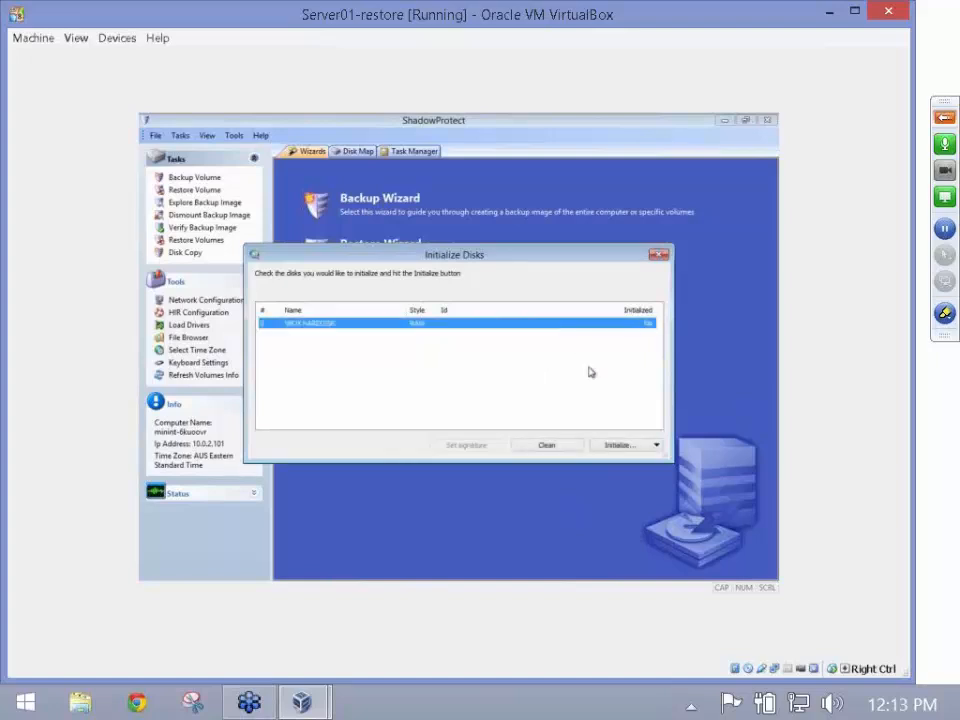
{"action": "left_click", "coordinate": [651, 447]}
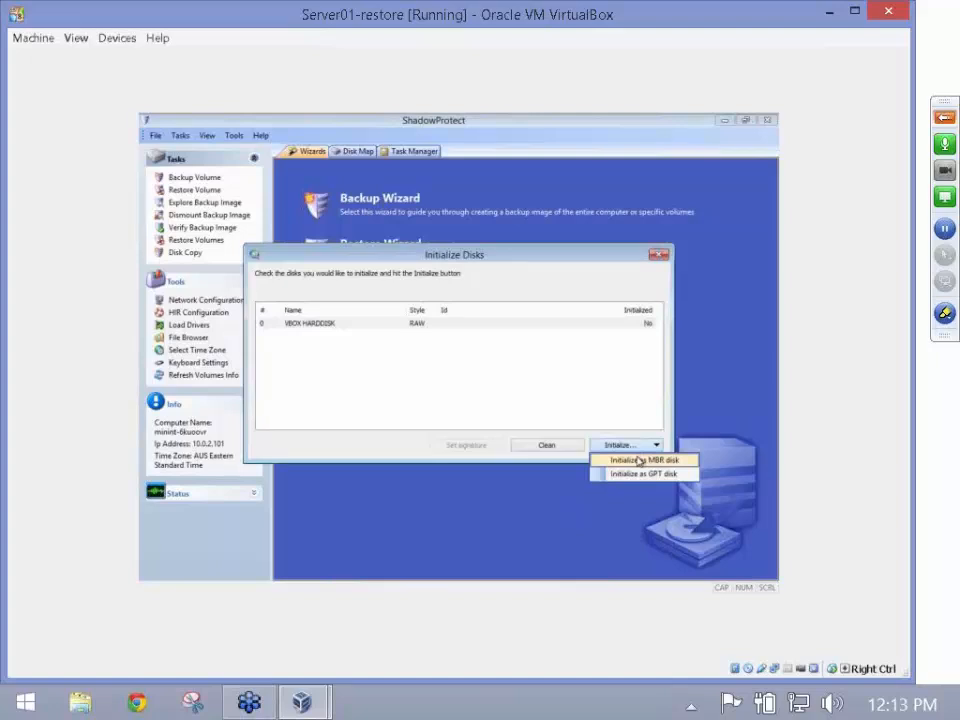
{"action": "left_click", "coordinate": [640, 460]}
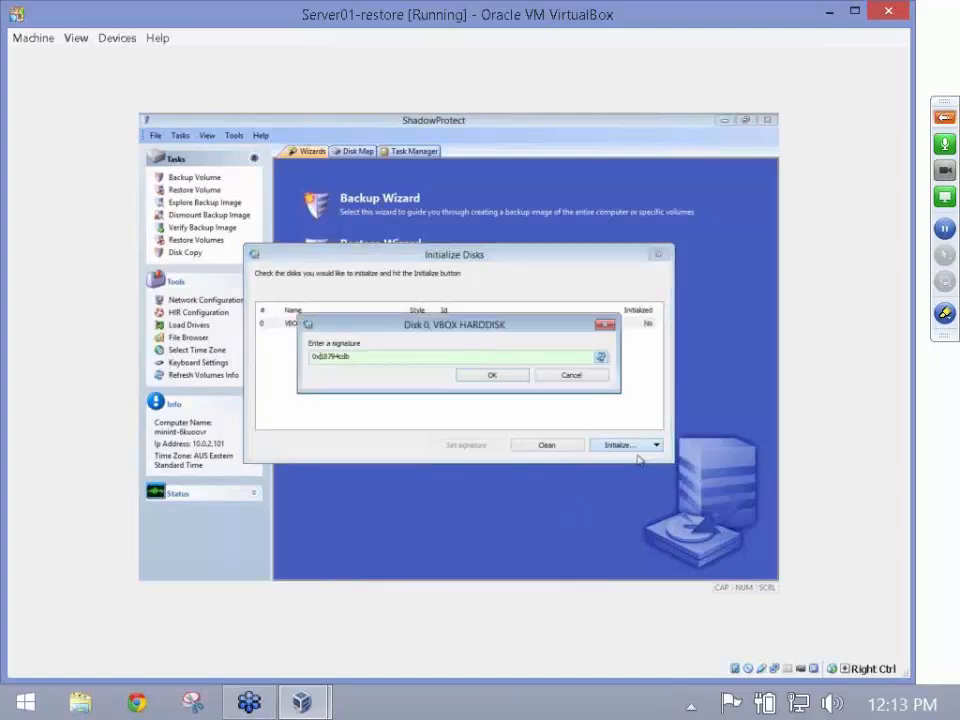
{"action": "left_click", "coordinate": [515, 378]}
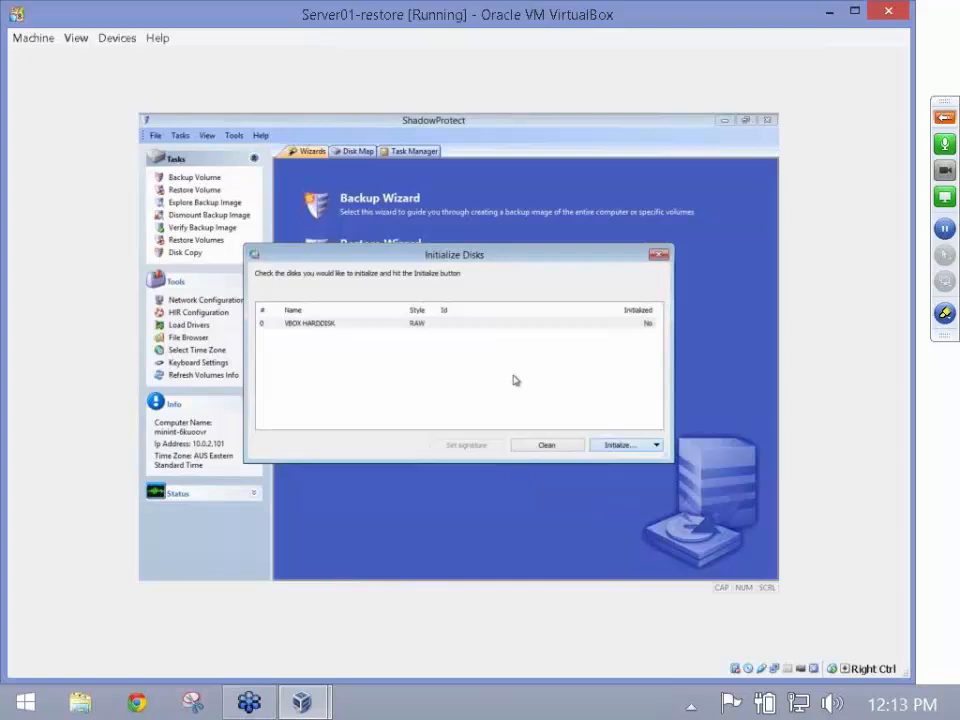
{"action": "left_click", "coordinate": [660, 255]}
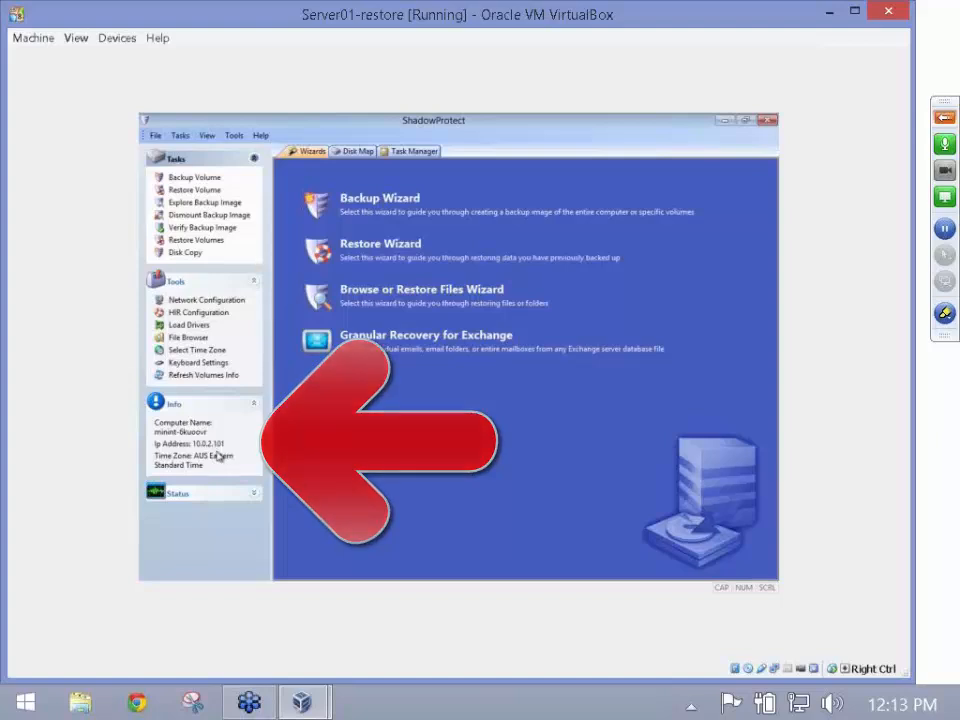
- Create a 200 GB NTFS partition in the unallocated space of Disk 0
{"action": "left_click", "coordinate": [234, 136]}
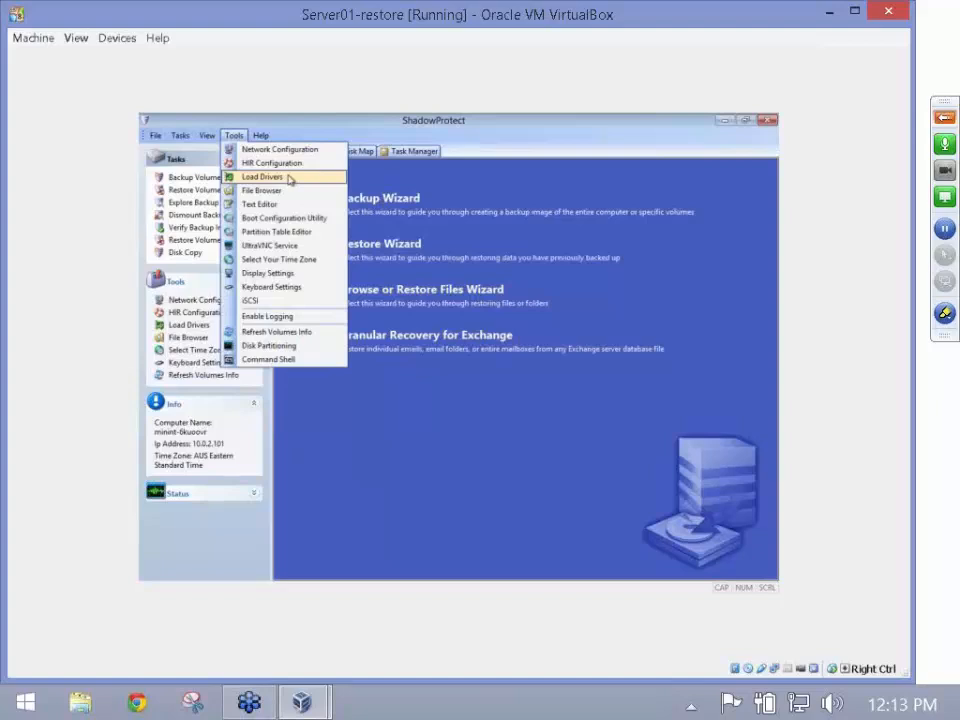
{"action": "left_click", "coordinate": [315, 131]}
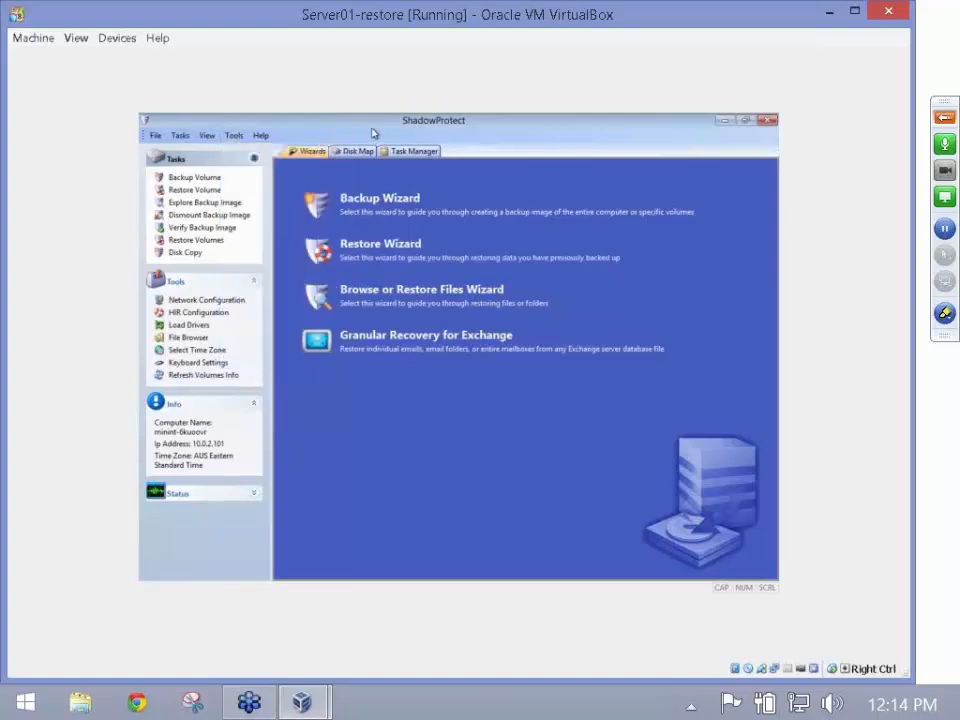
{"action": "left_click", "coordinate": [362, 152]}
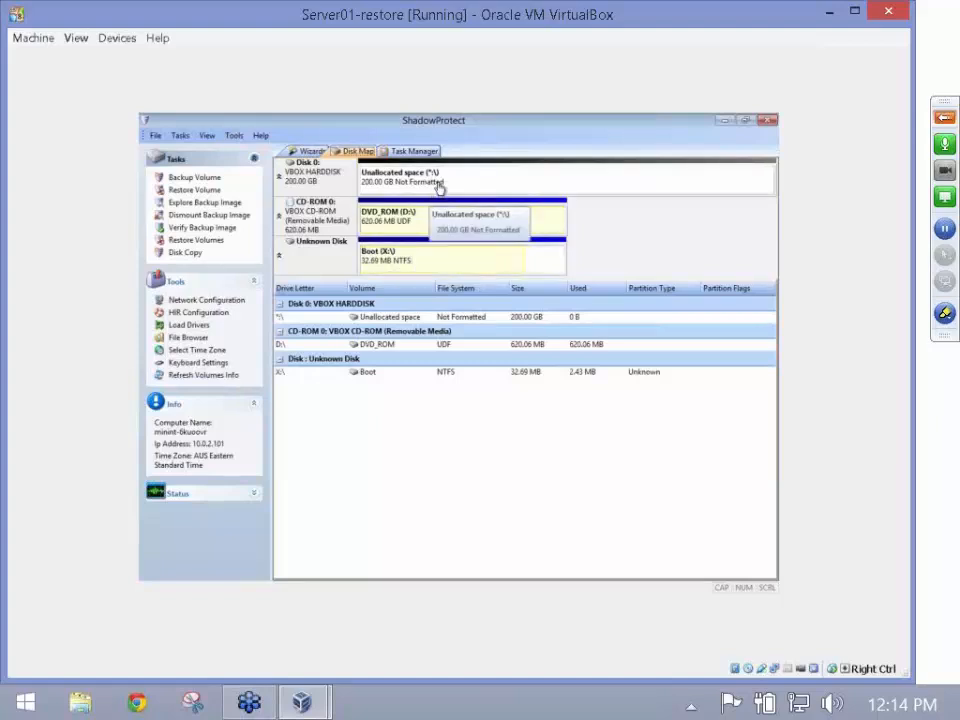
{"action": "right_click", "coordinate": [486, 183]}
{"action": "left_click", "coordinate": [510, 186]}
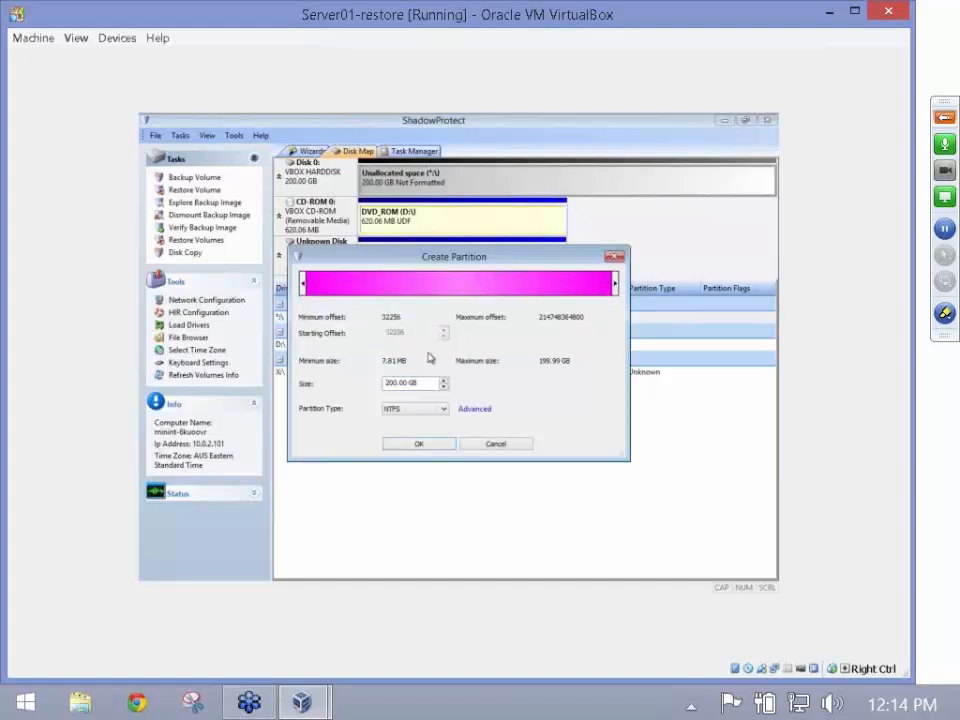
{"action": "left_click", "coordinate": [397, 444]}
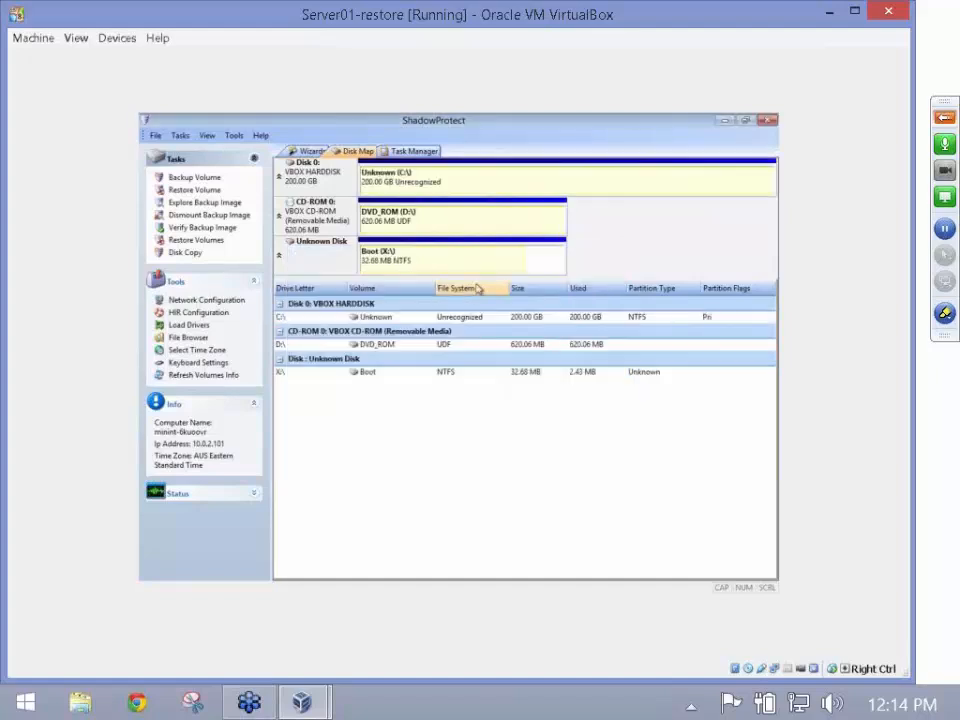
- Map the network path \\10.0.2.1\backups as a drive in PE Network Manager, entering the share's username and password
{"action": "left_click", "coordinate": [309, 151]}
{"action": "left_click", "coordinate": [234, 135]}
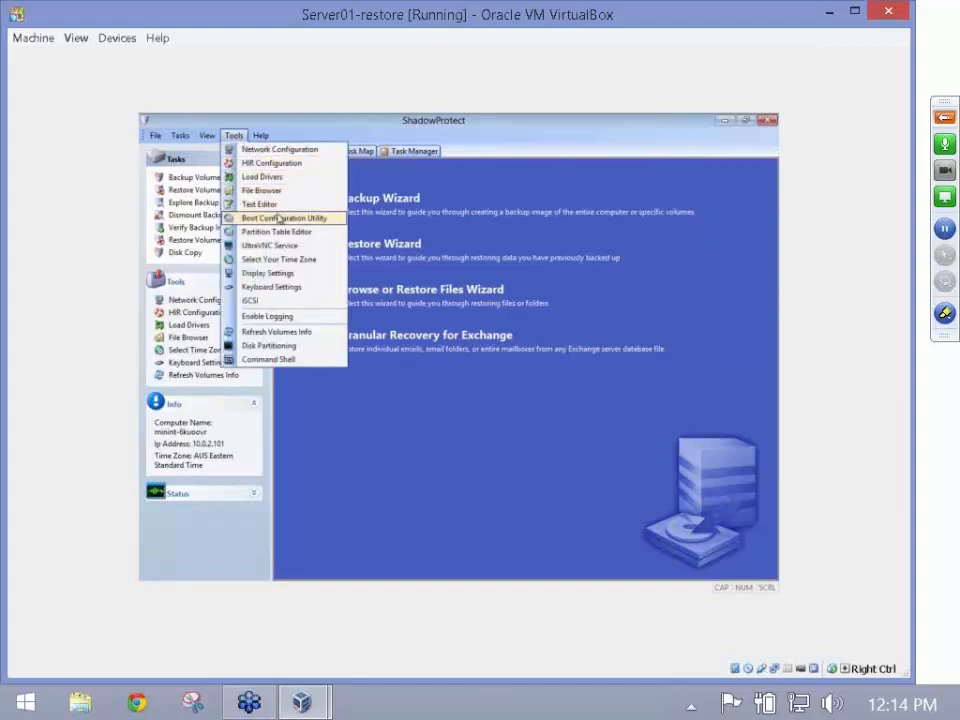
{"action": "left_click", "coordinate": [281, 150]}
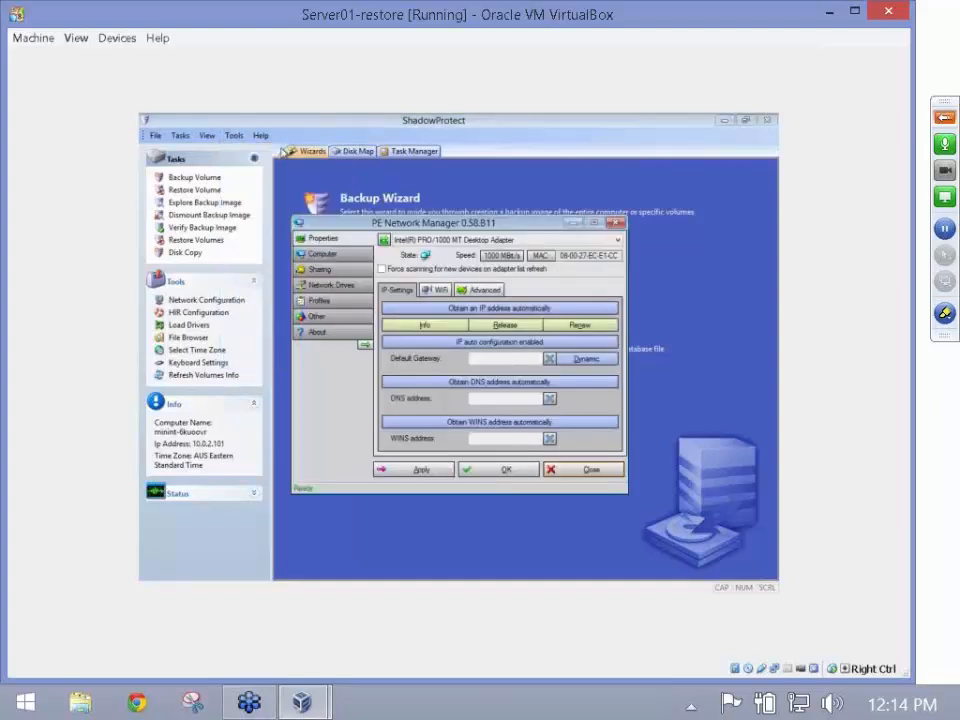
{"action": "left_click", "coordinate": [318, 285]}
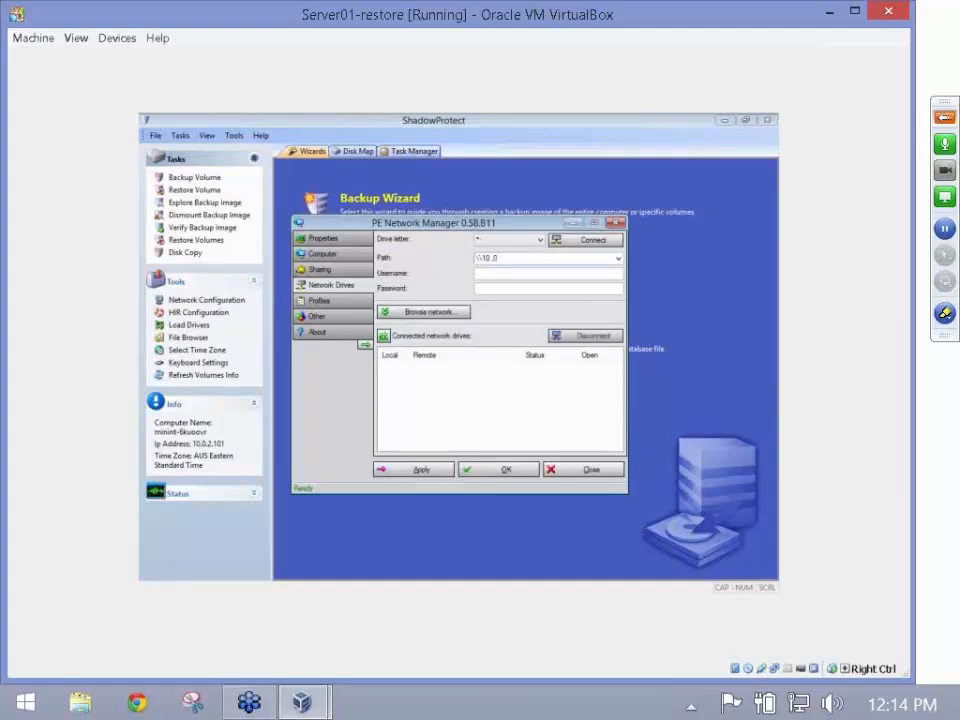
{"action": "key", "text": "BackSpace"}
{"action": "key", "text": "BackSpace"}
{"action": "type", "text": "0"}
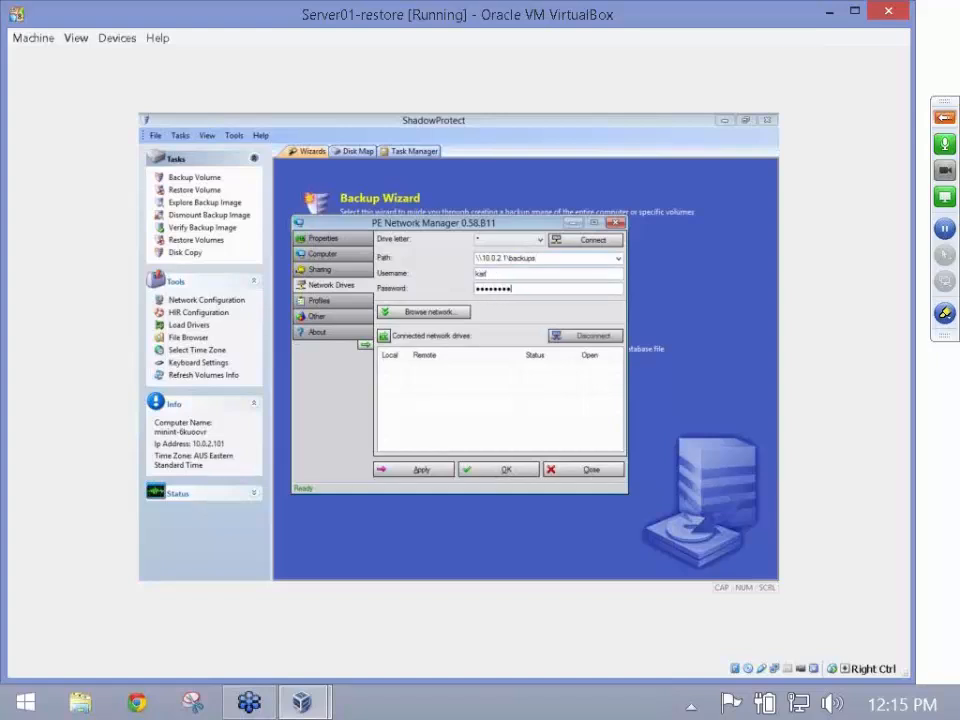
{"action": "left_click", "coordinate": [585, 240]}
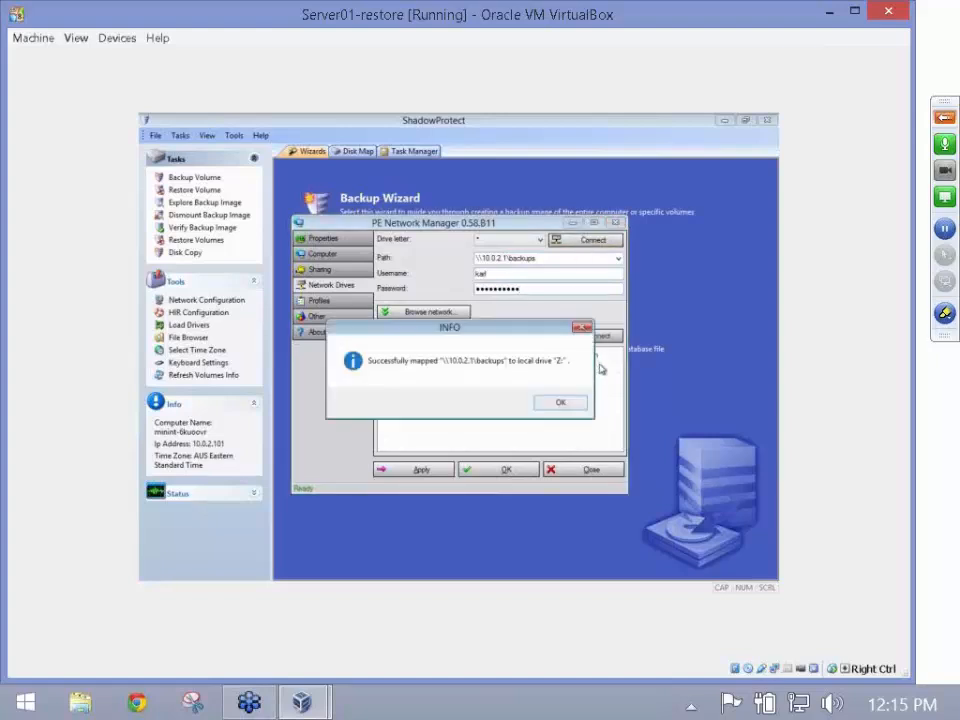
{"action": "left_click", "coordinate": [561, 405]}
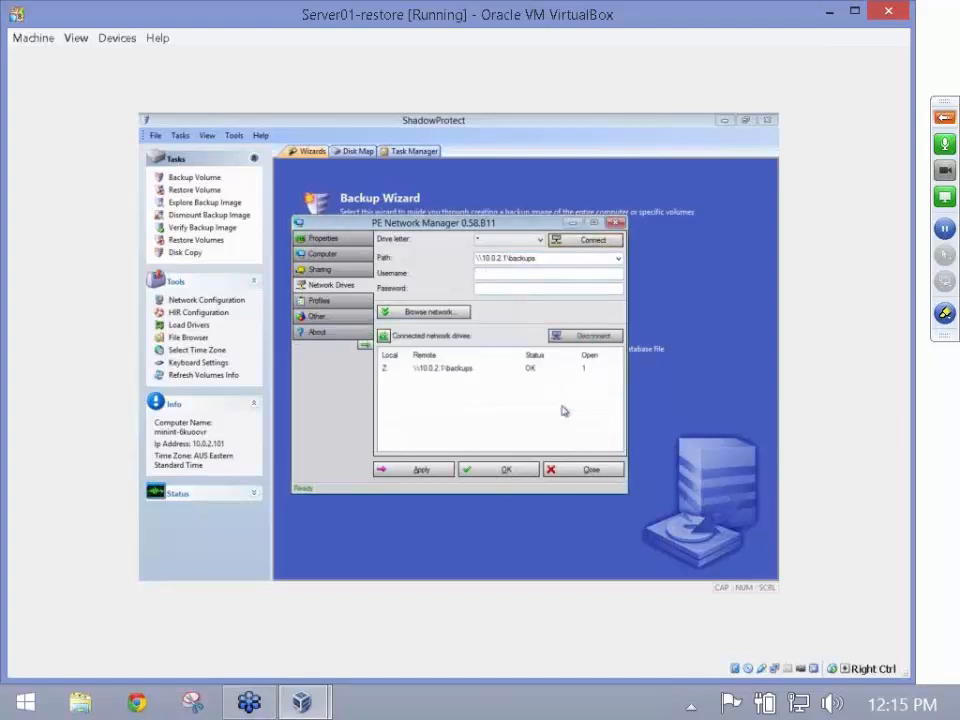
{"action": "left_click", "coordinate": [524, 471]}
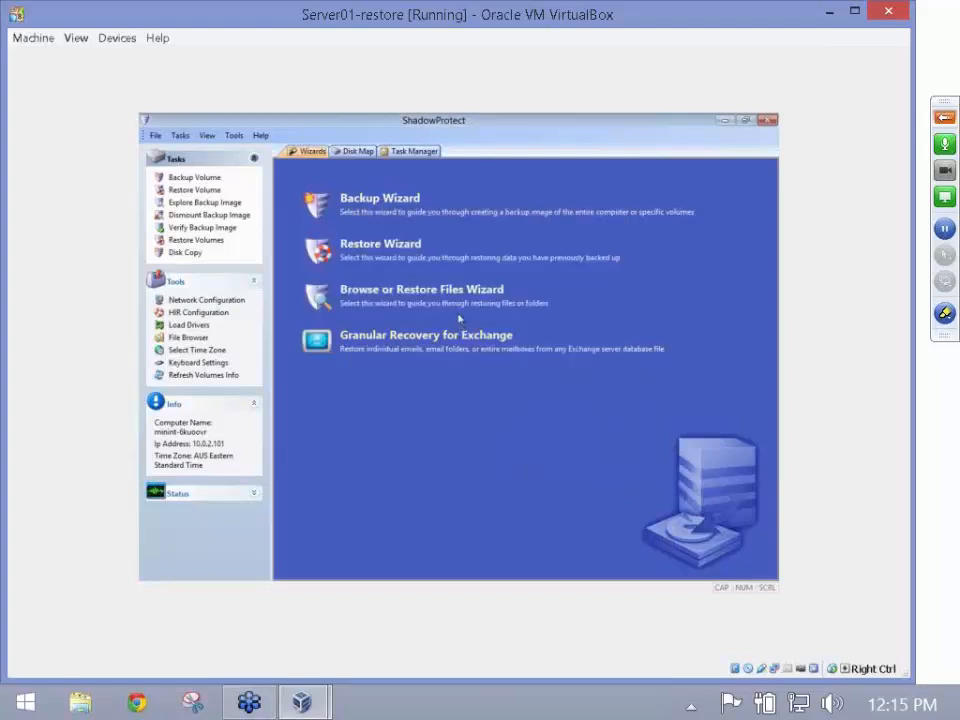
- Start a Restore with the Restore Wizard and choose Z:\Server01\F_VOL.spf as the backup image
{"action": "left_click", "coordinate": [409, 249]}
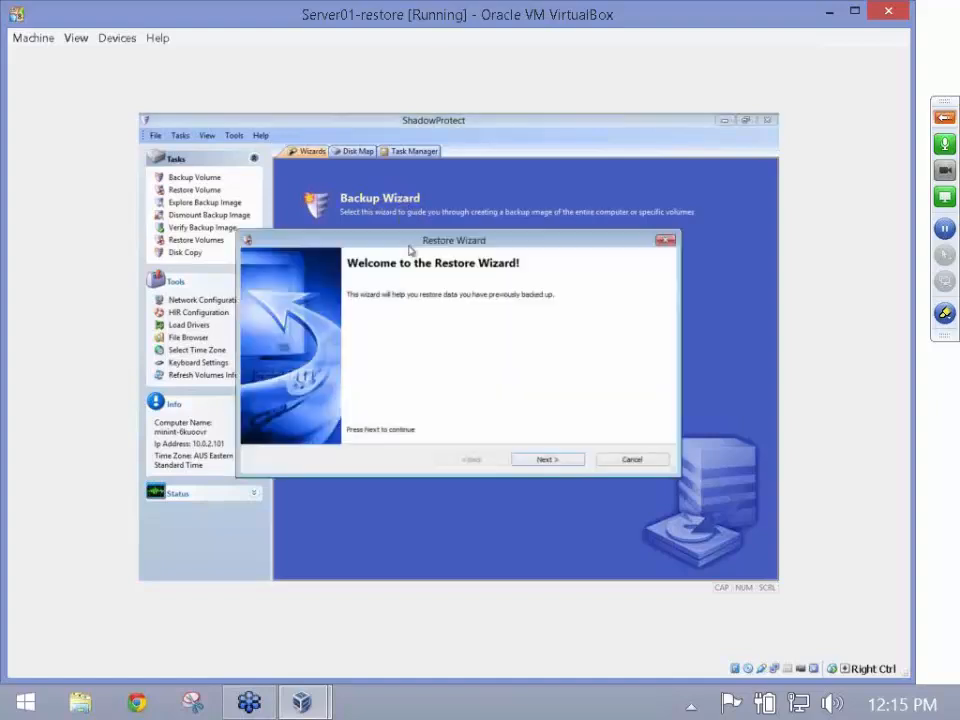
{"action": "left_click", "coordinate": [548, 459]}
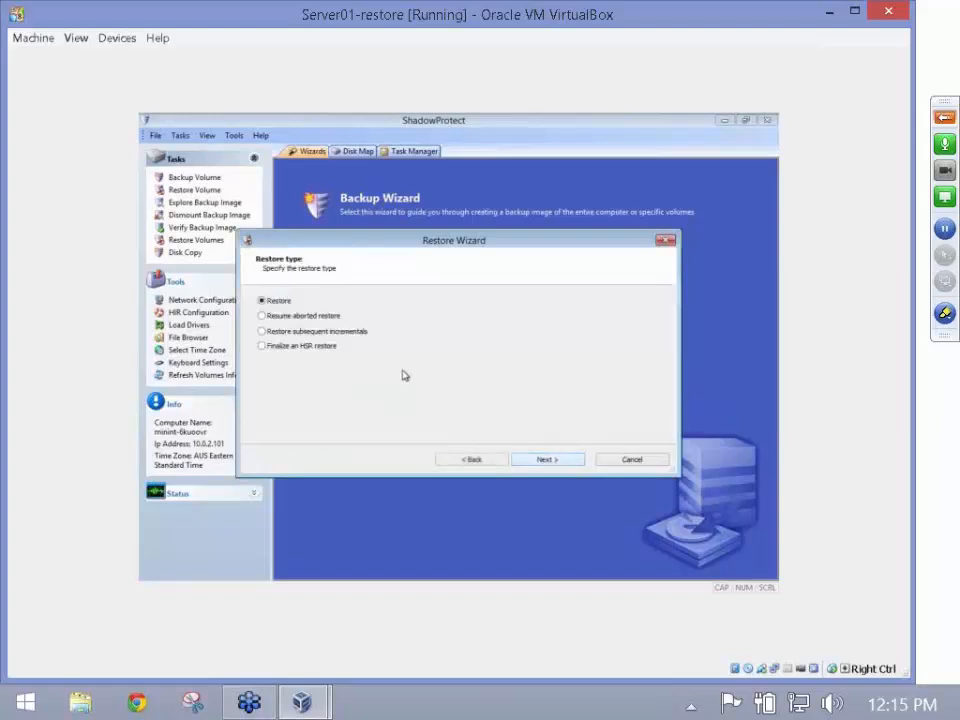
{"action": "left_click", "coordinate": [530, 460]}
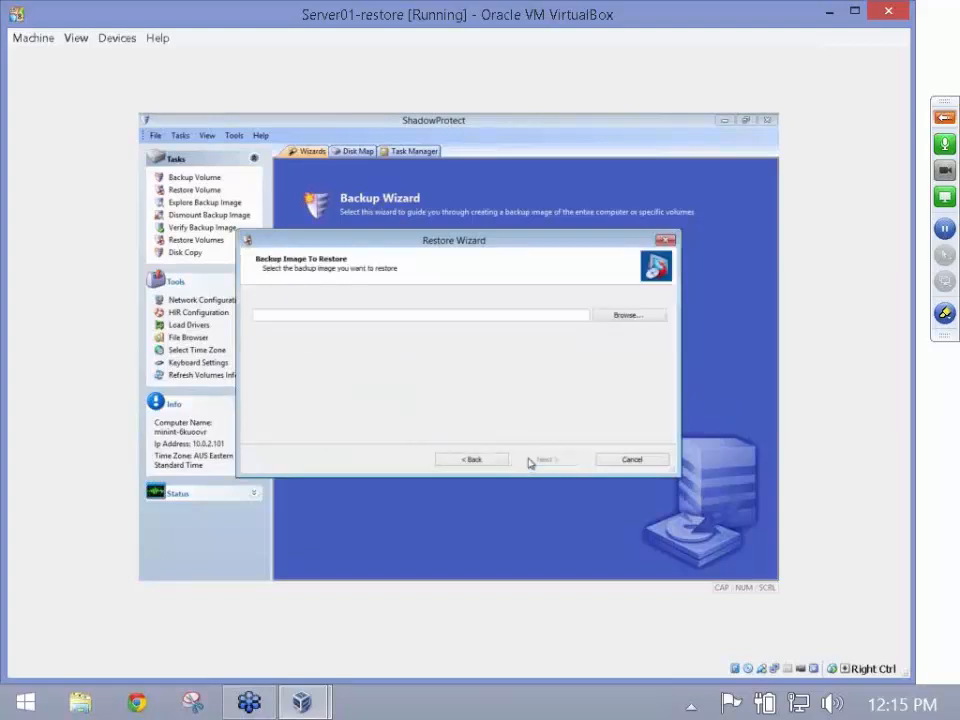
{"action": "left_click", "coordinate": [628, 315]}
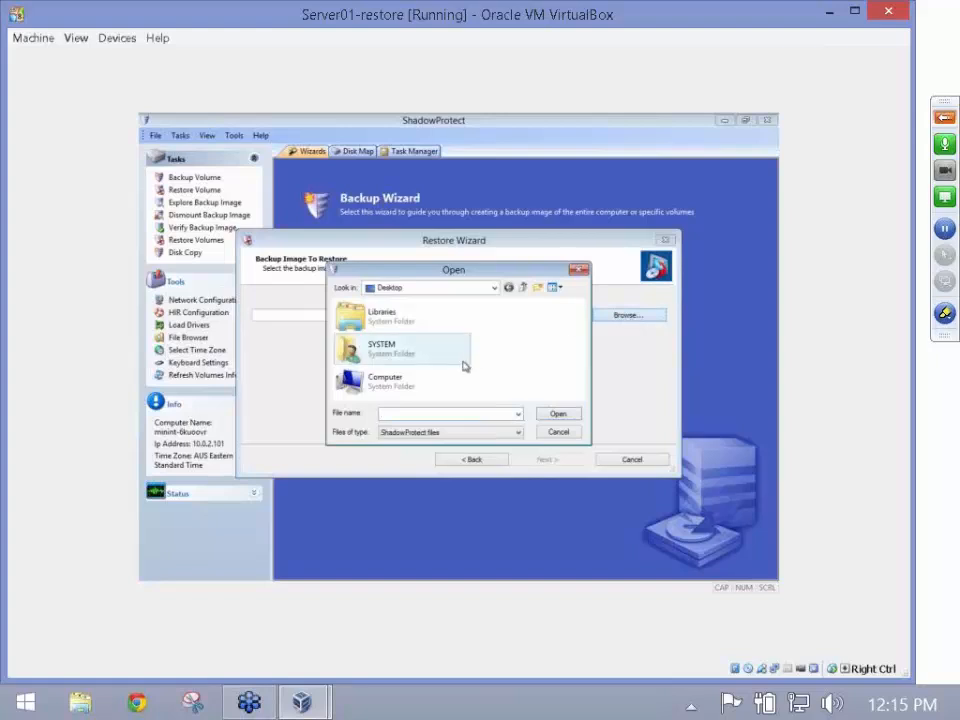
{"action": "double_click", "coordinate": [438, 382]}
{"action": "scroll", "coordinate": [437, 390], "scroll_direction": "down", "scroll_amount": 3}
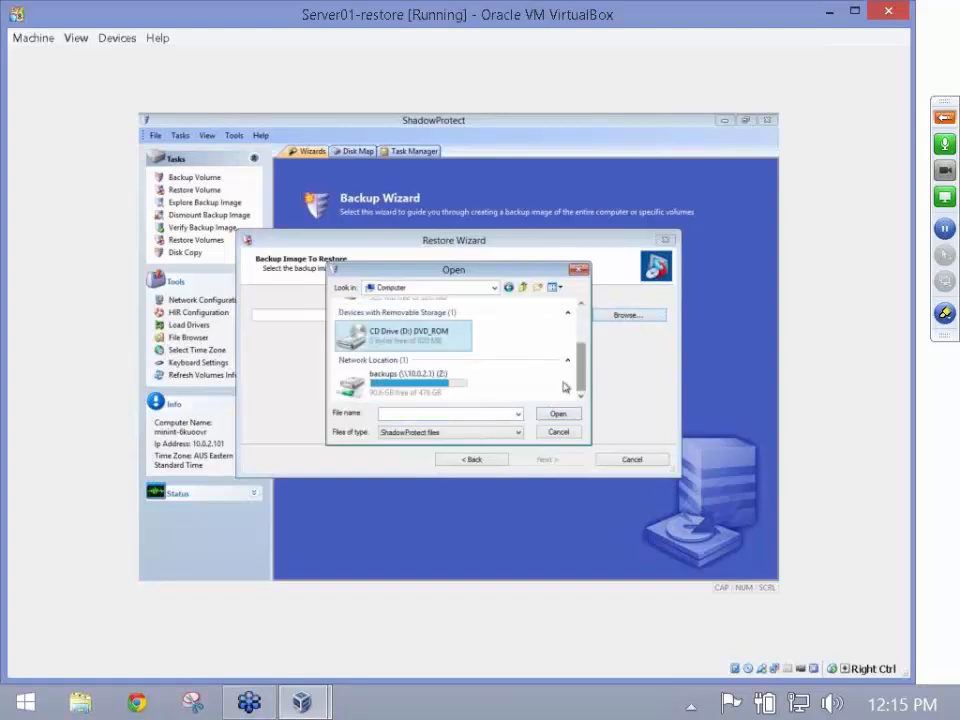
{"action": "double_click", "coordinate": [465, 386]}
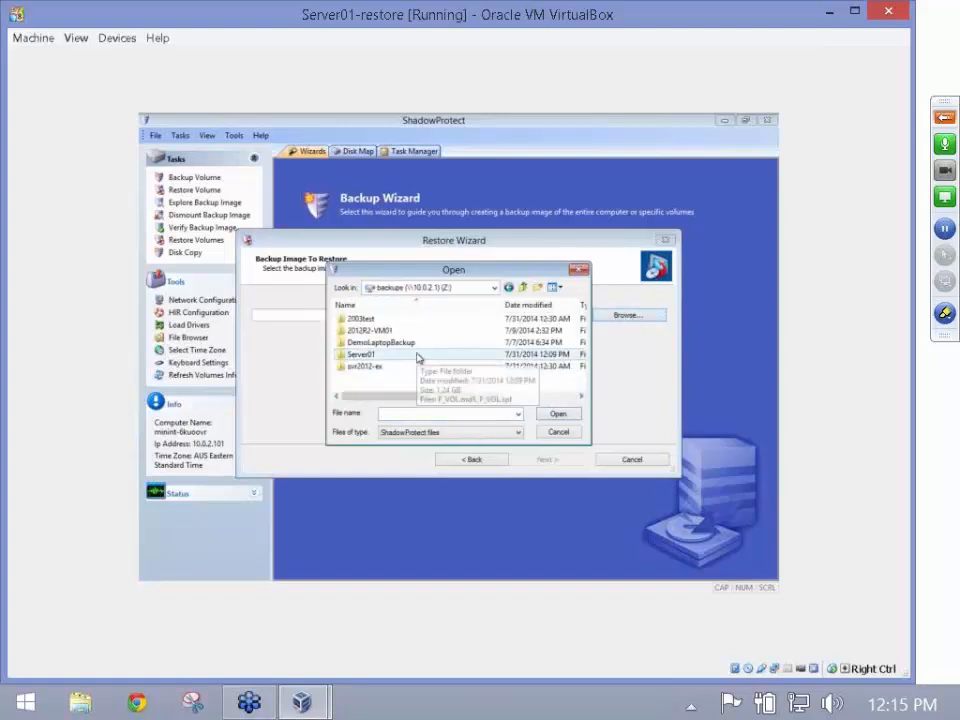
{"action": "double_click", "coordinate": [420, 358]}
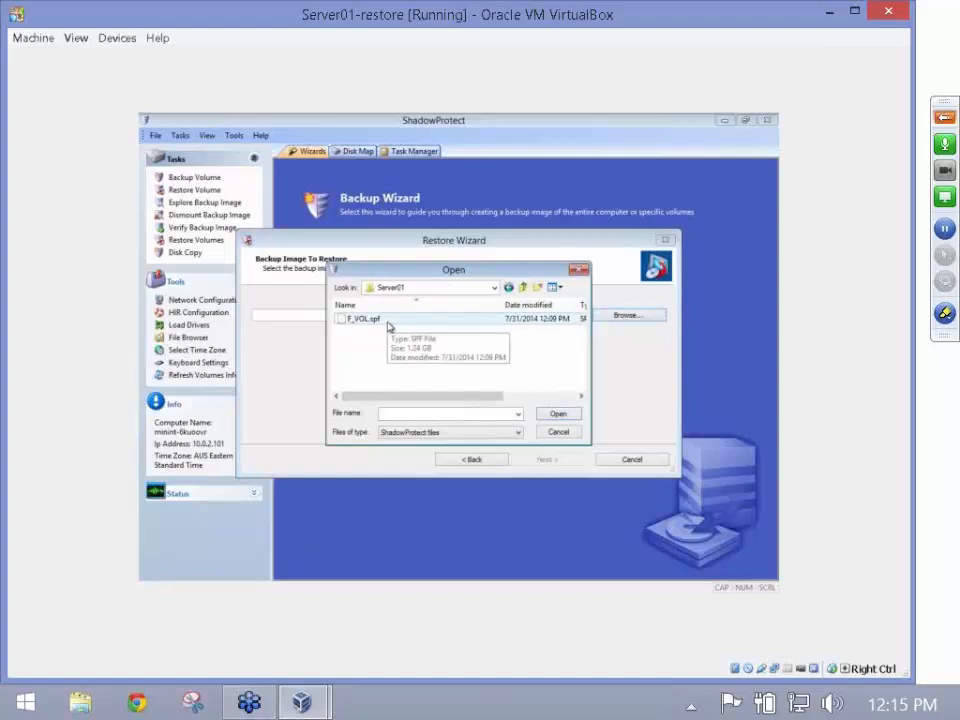
{"action": "double_click", "coordinate": [388, 322]}
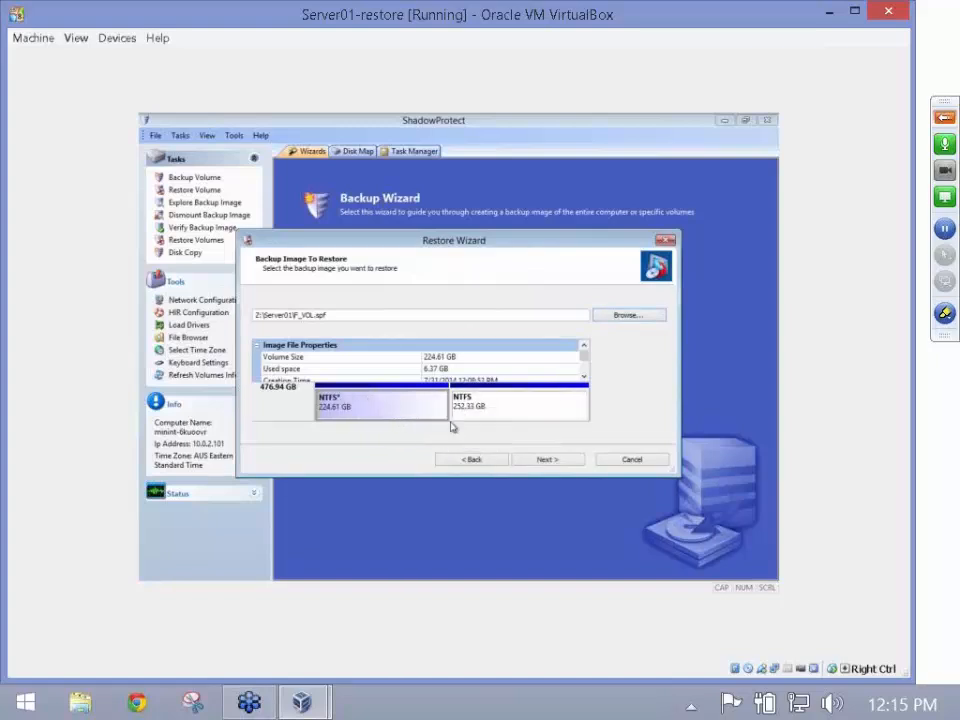
- Try to use the C:\ volume on Disk 0 as the restore destination and cancel the Restore Wizard
{"action": "left_click", "coordinate": [535, 458]}
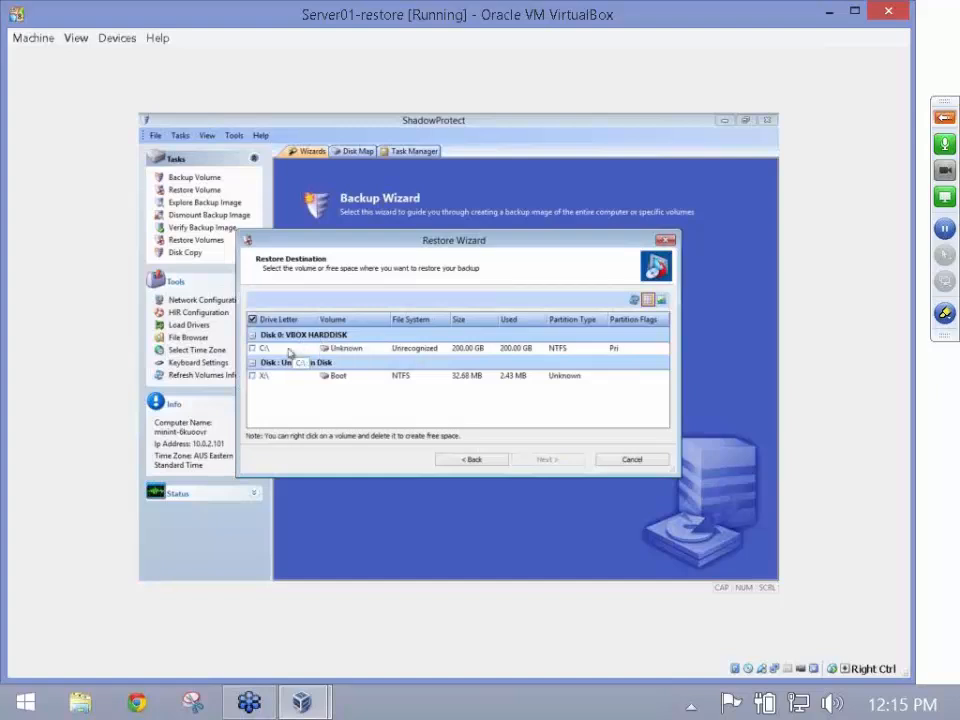
{"action": "left_click", "coordinate": [252, 349]}
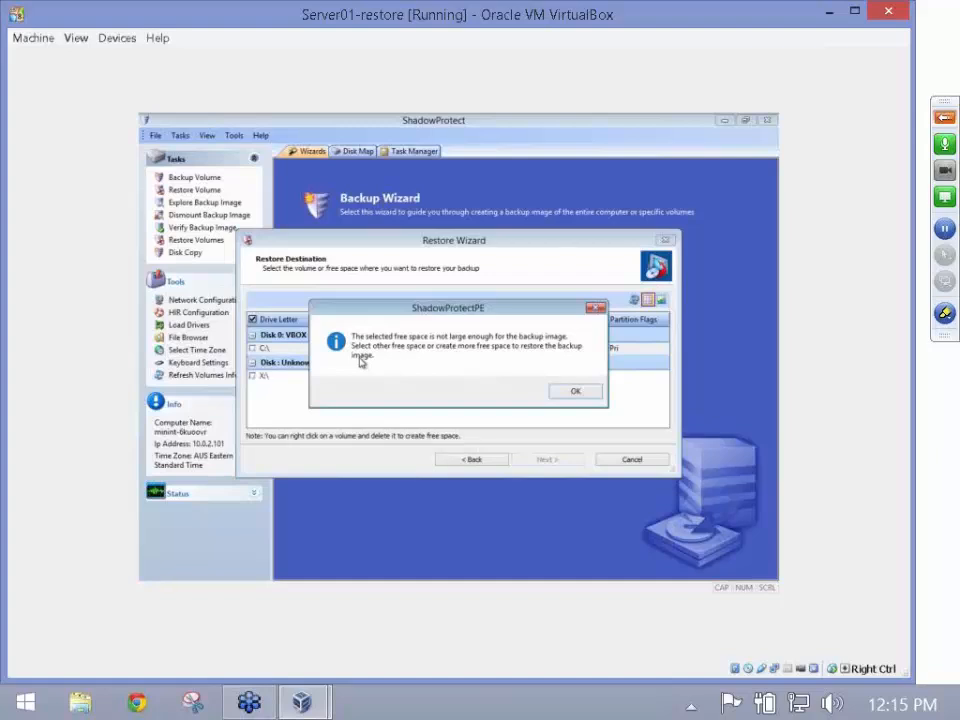
{"action": "left_click", "coordinate": [587, 396]}
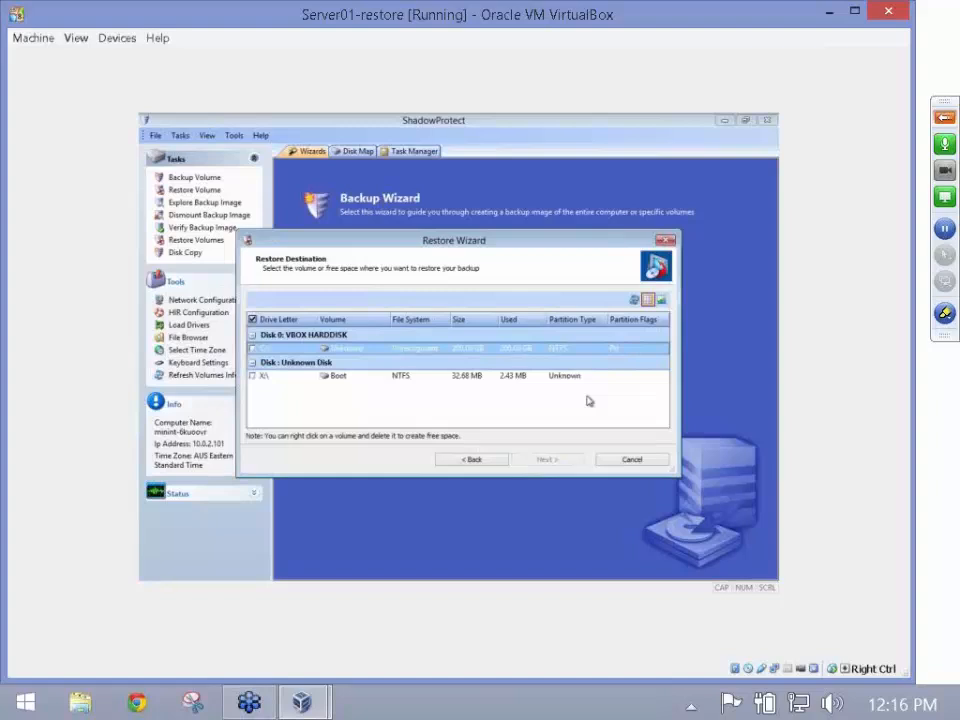
{"action": "left_click", "coordinate": [630, 462]}
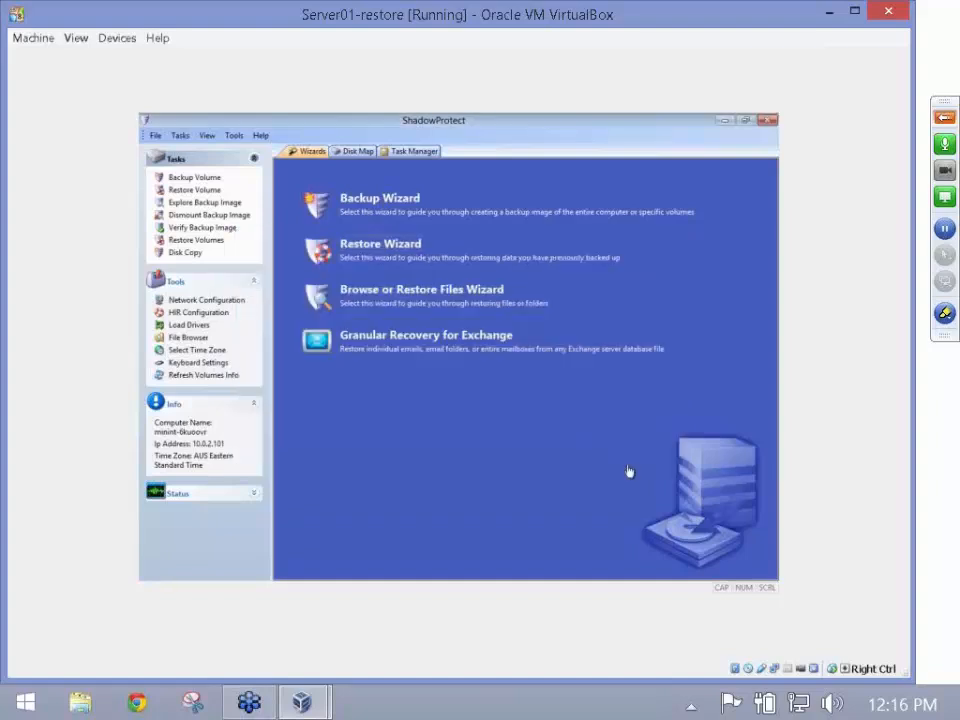
- Mount the backup image Z:\Server01\F_VOL.spf as writable drive E: with the Explore Backup Image Wizard, and close the resulting file explorer
{"action": "left_click", "coordinate": [229, 205]}
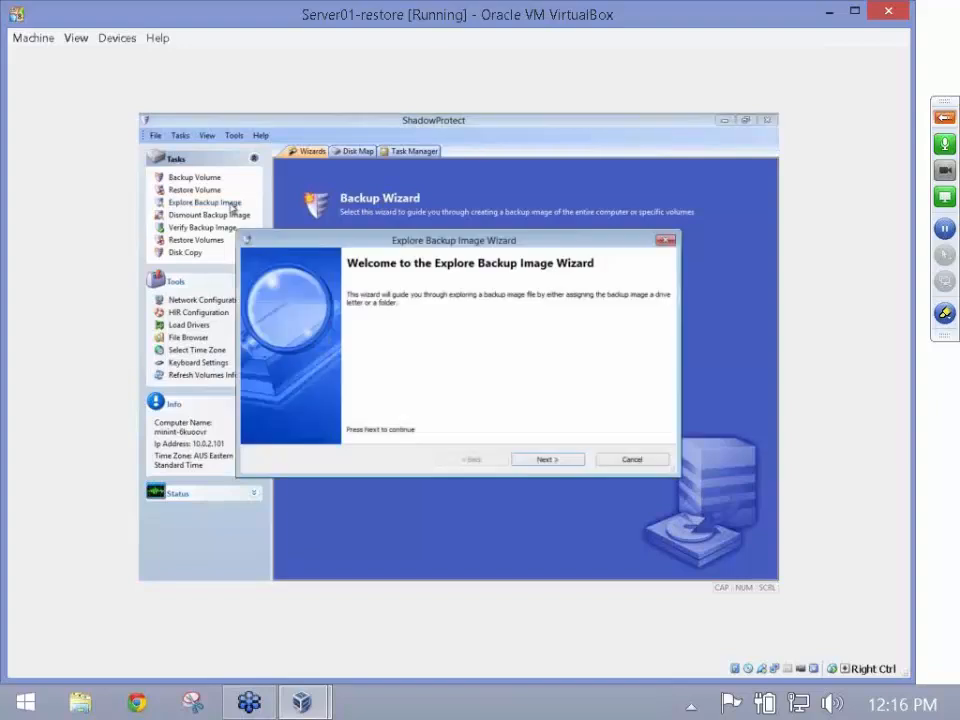
{"action": "left_click", "coordinate": [573, 468]}
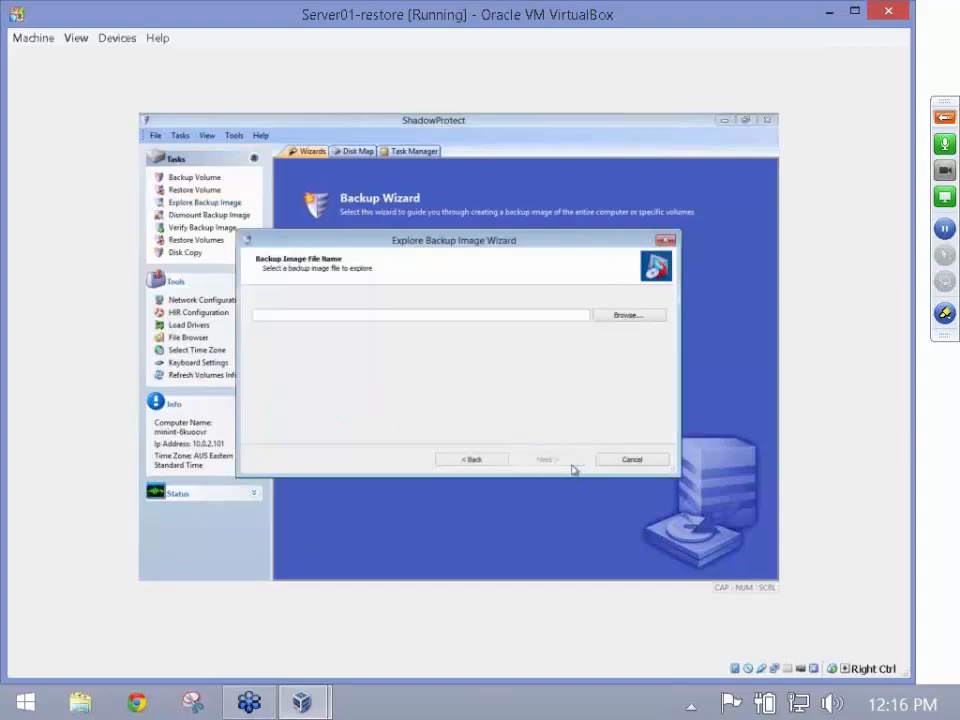
{"action": "left_click", "coordinate": [634, 322]}
{"action": "double_click", "coordinate": [484, 319]}
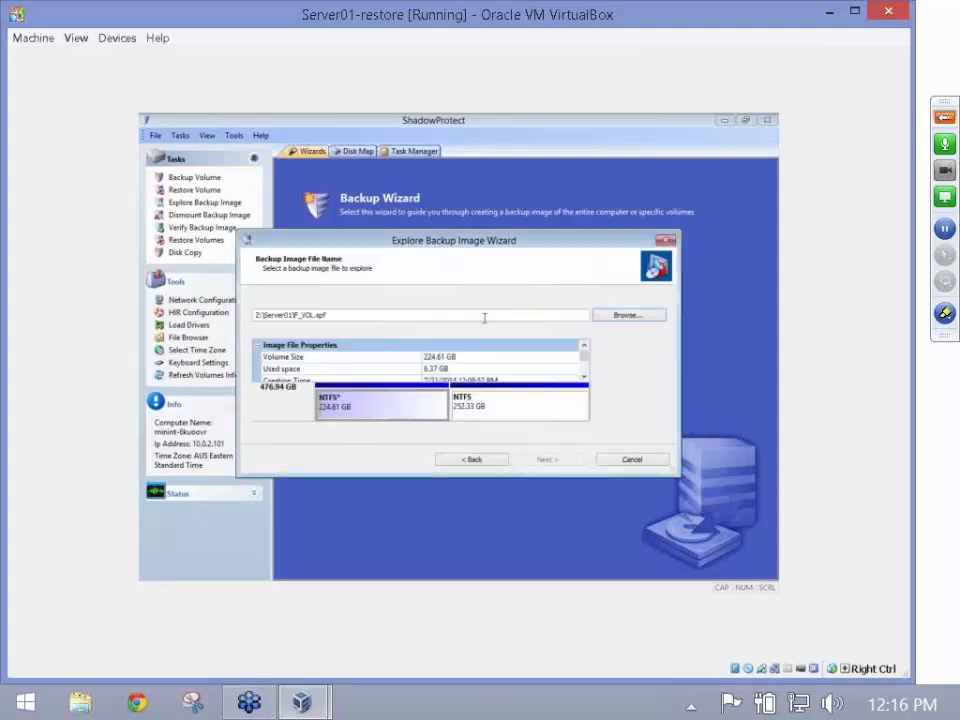
{"action": "left_click", "coordinate": [554, 461]}
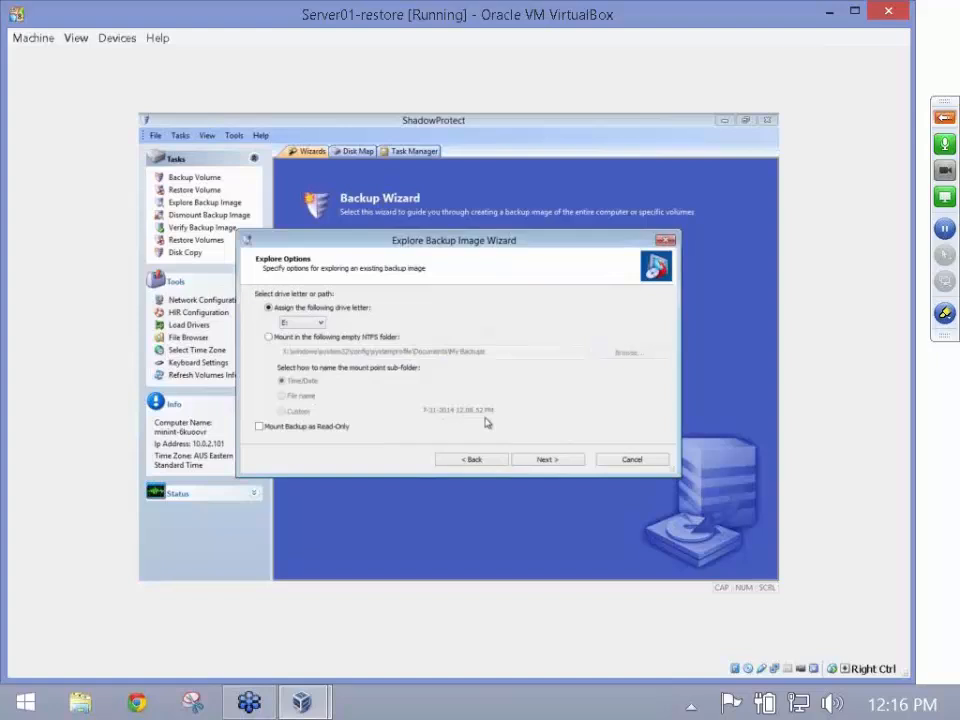
{"action": "left_click", "coordinate": [539, 461]}
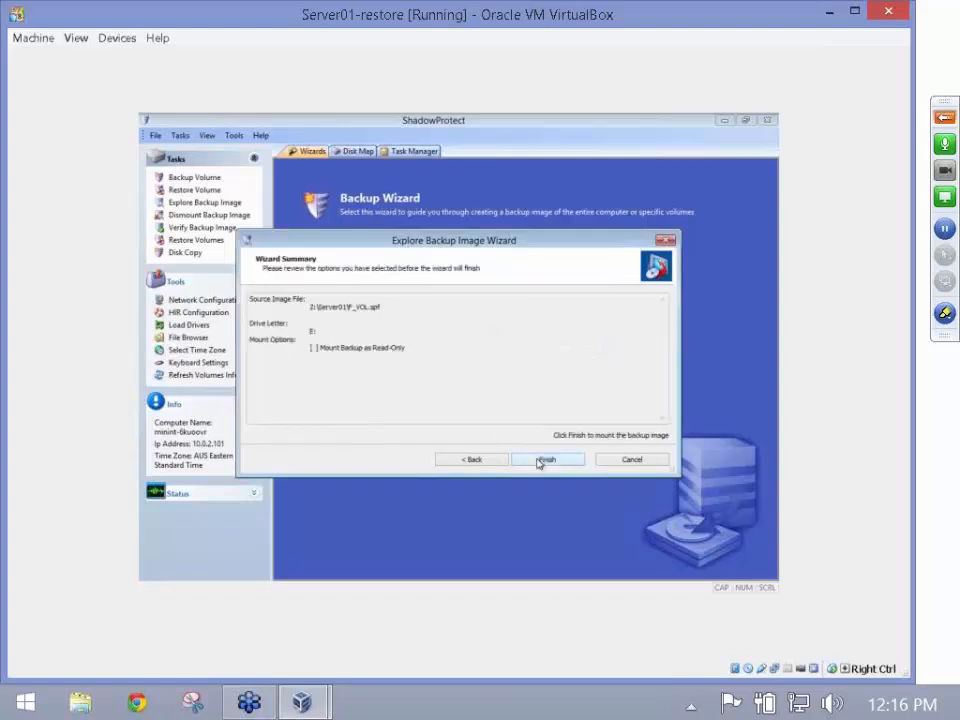
{"action": "left_click", "coordinate": [539, 461]}
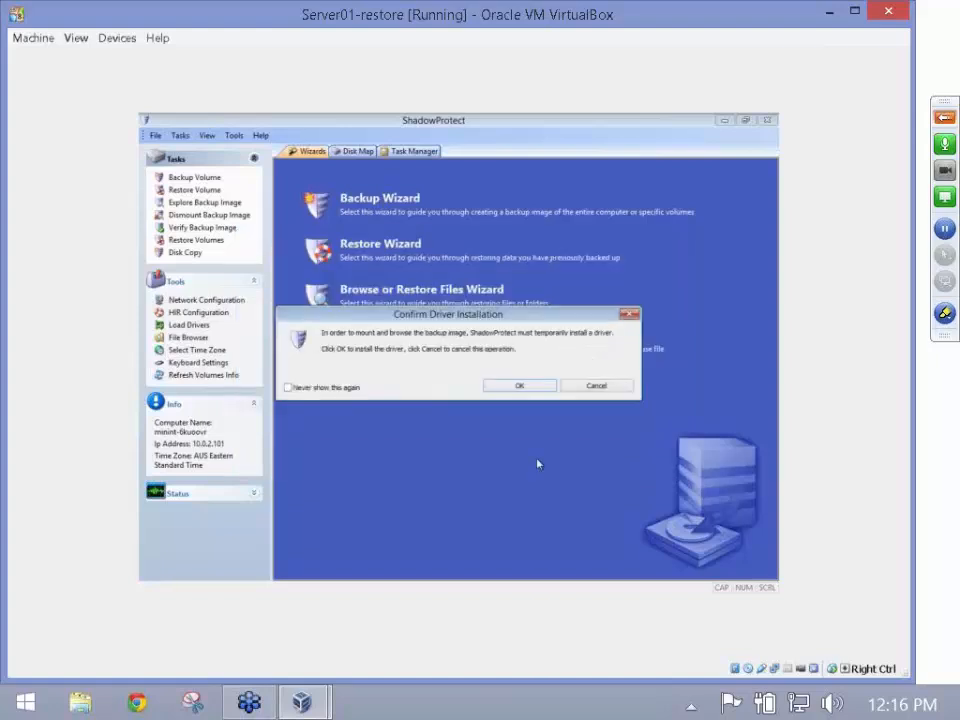
{"action": "left_click", "coordinate": [517, 387]}
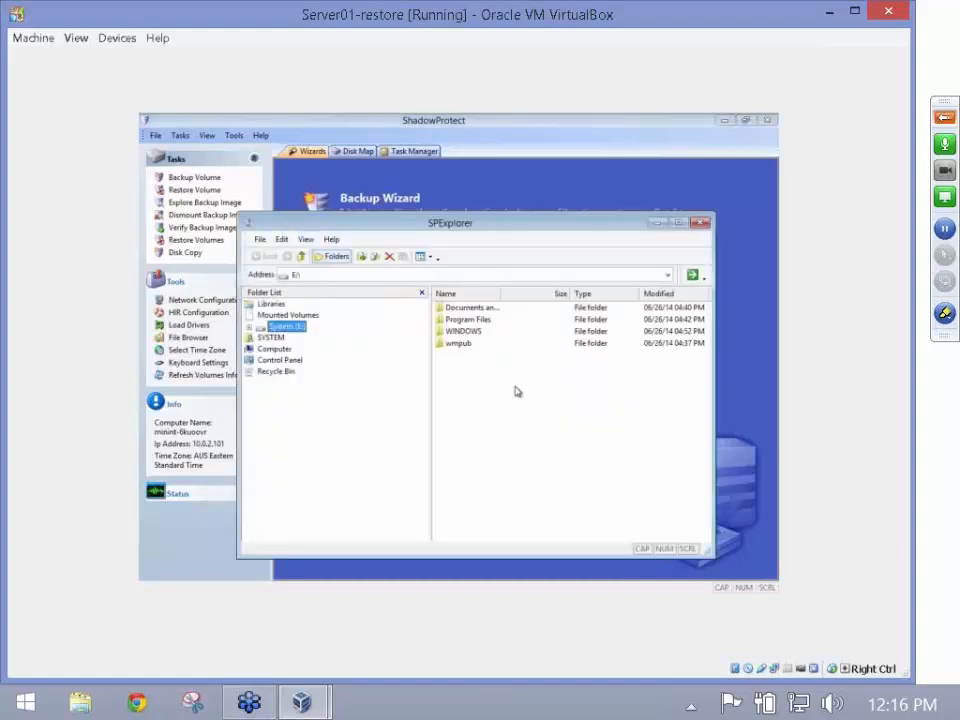
{"action": "left_click", "coordinate": [701, 223]}
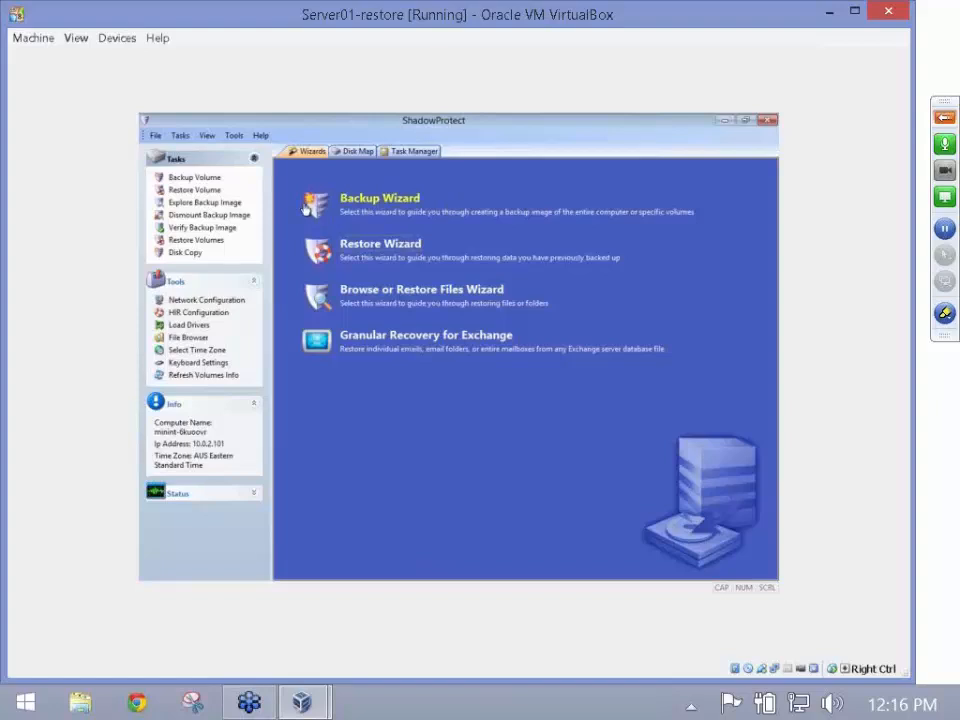
- Dismount the E:\ backup image, saving changes to the incremental file Z:\Server01\F_VOL-i001.spi with Shrink Volume enabled
{"action": "left_click", "coordinate": [244, 216]}
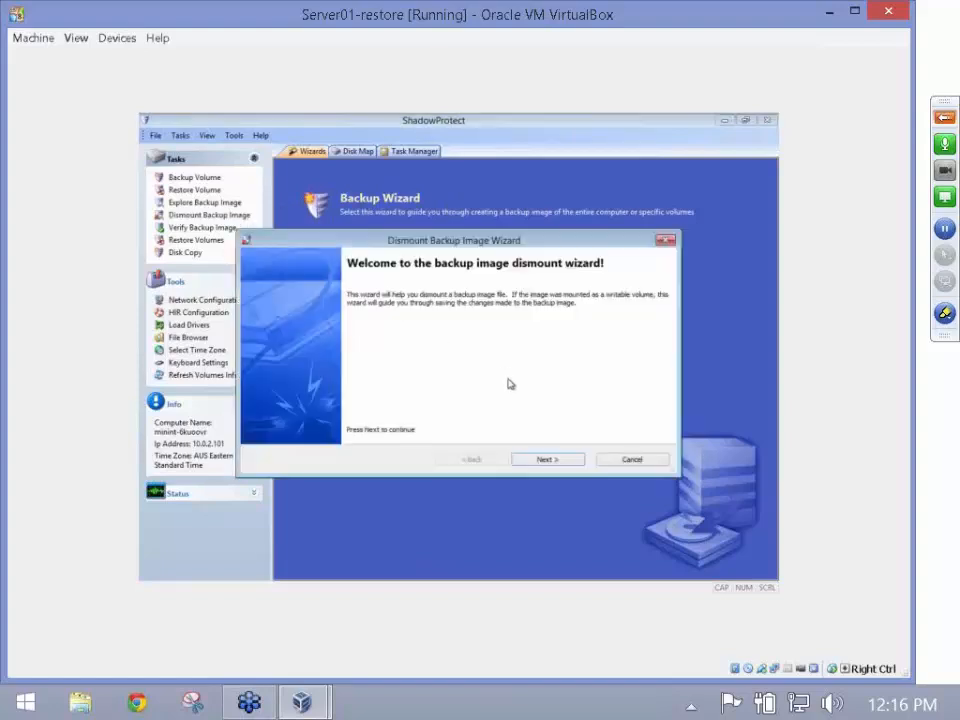
{"action": "left_click", "coordinate": [547, 460]}
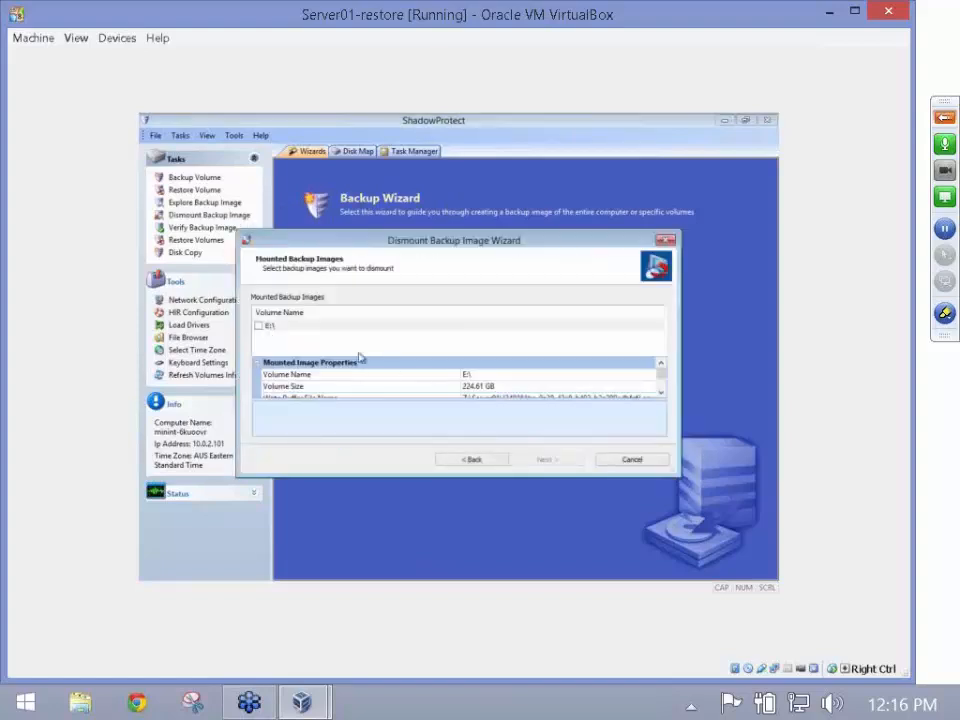
{"action": "left_click", "coordinate": [260, 325]}
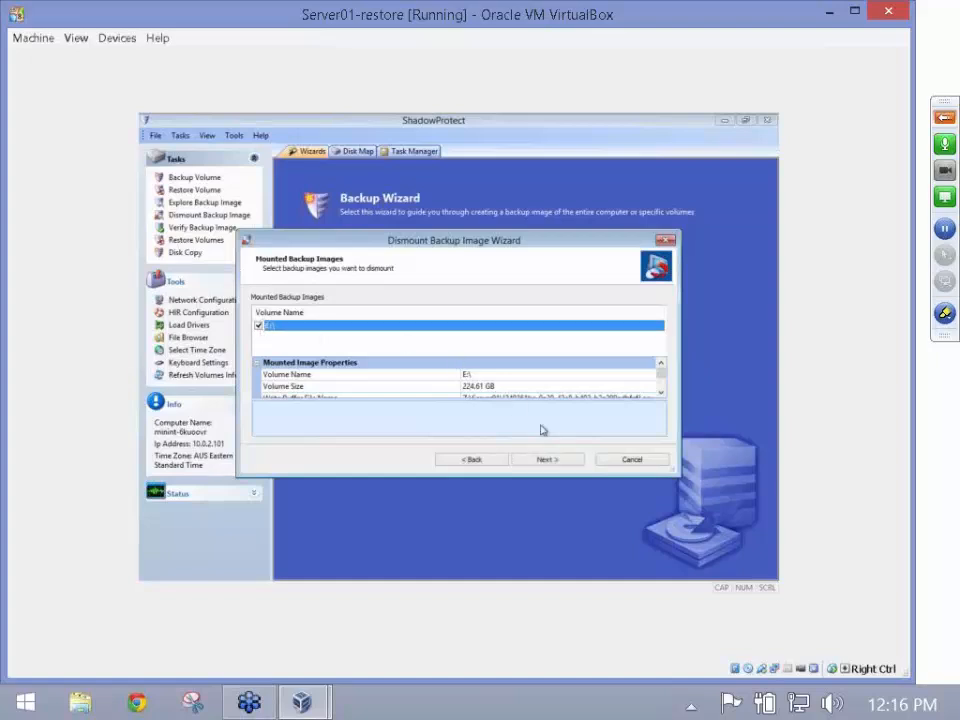
{"action": "left_click", "coordinate": [545, 460]}
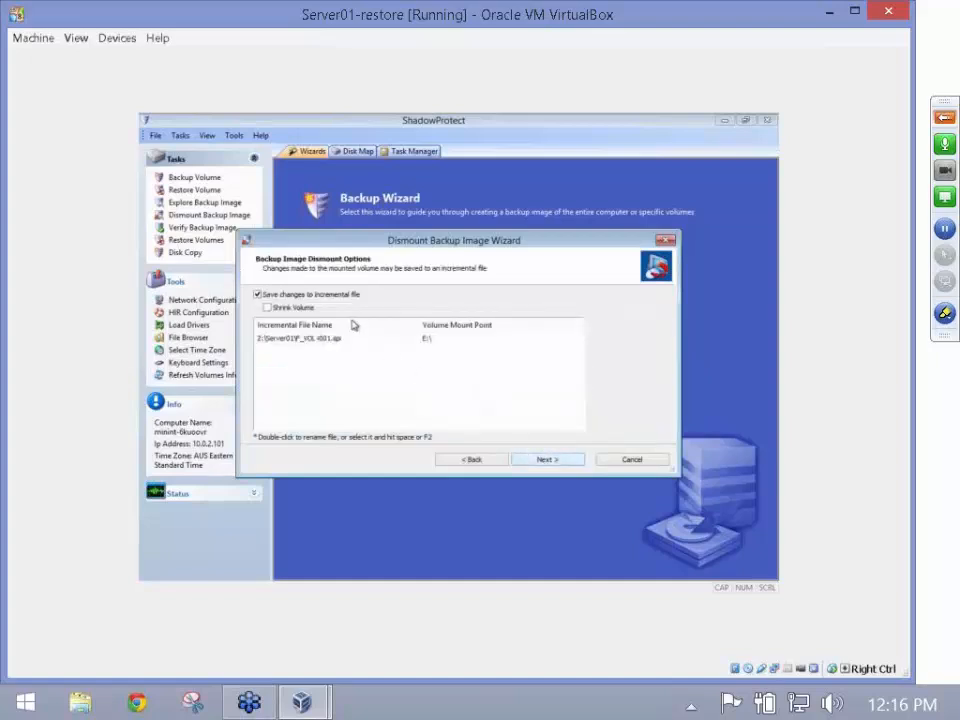
{"action": "left_click", "coordinate": [270, 309]}
{"action": "left_click", "coordinate": [547, 460]}
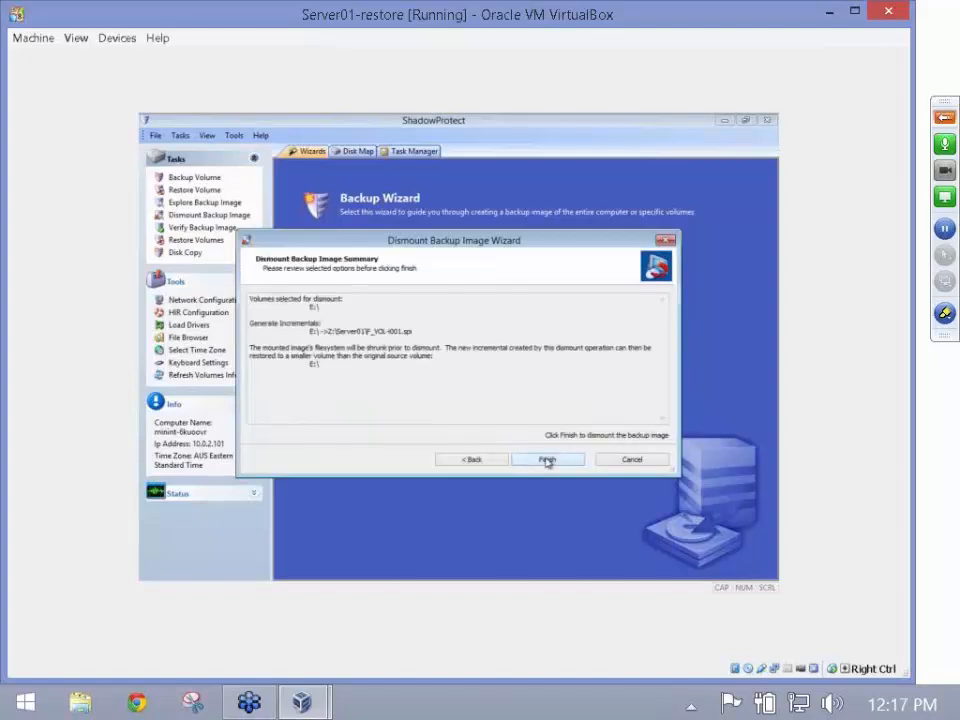
{"action": "left_click", "coordinate": [546, 459]}
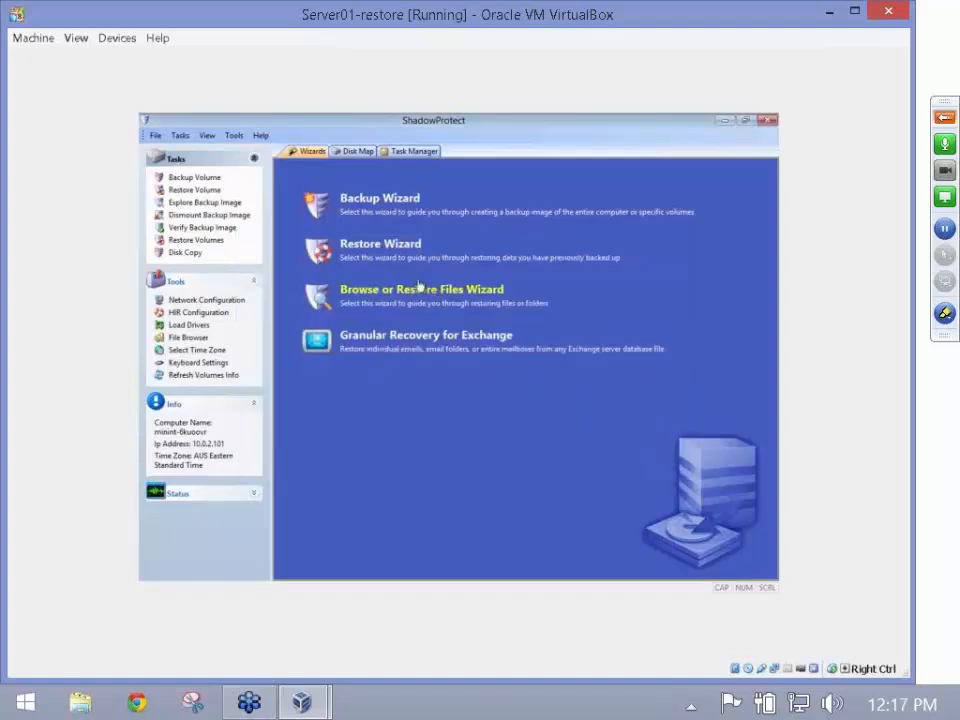
- Check the volume size of Z:\Server01\F_VOL-i001.spi in the Explore Backup Image Wizard and leave without mounting it
{"action": "left_click", "coordinate": [230, 204]}
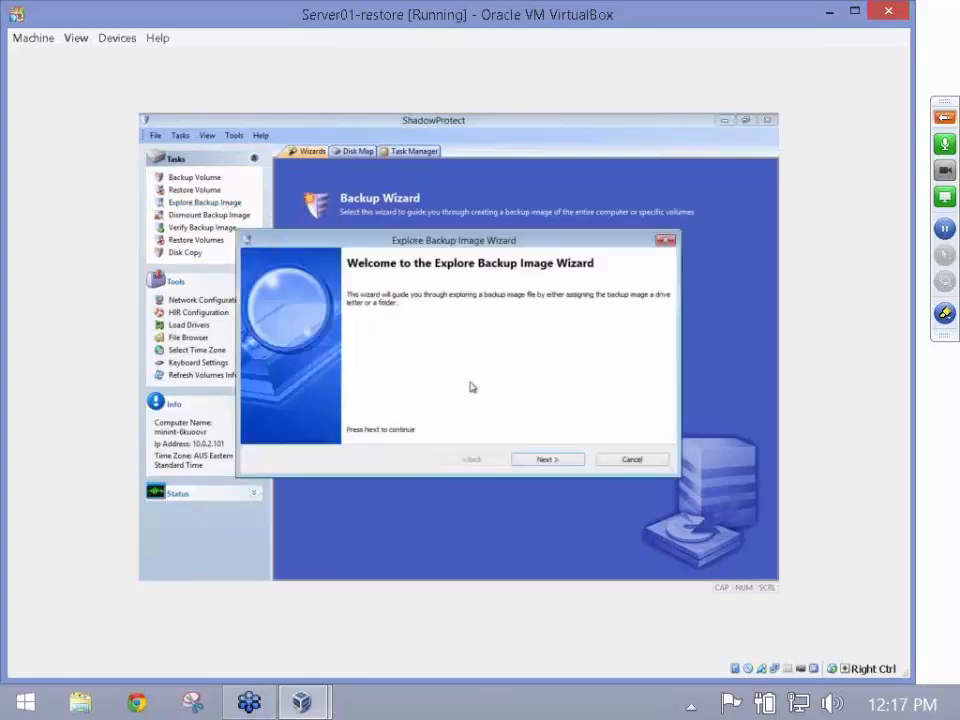
{"action": "left_click", "coordinate": [550, 460]}
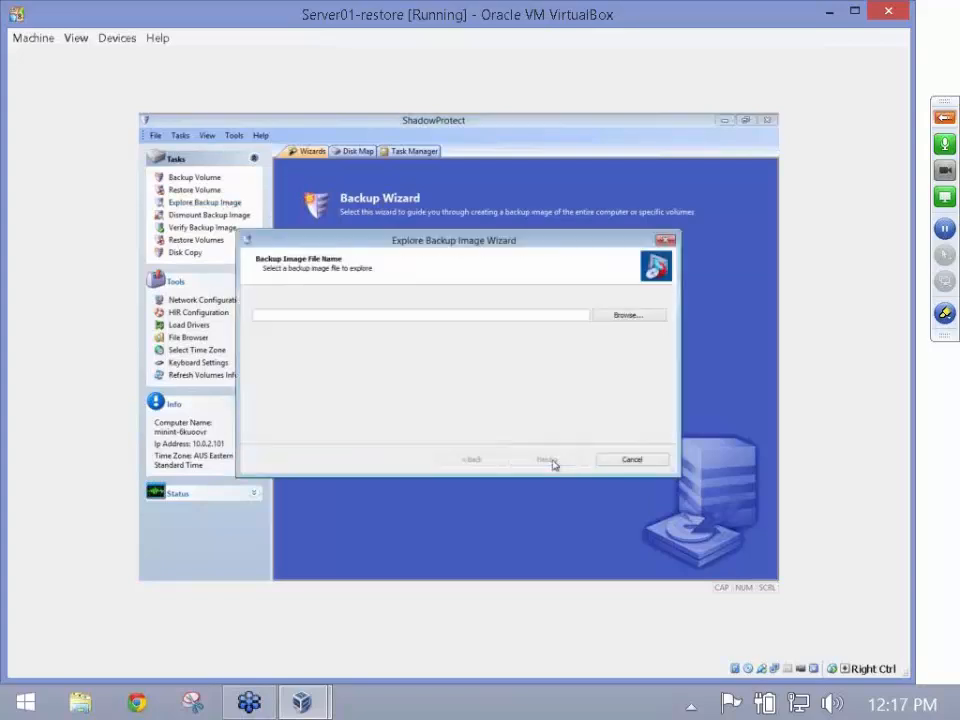
{"action": "left_click", "coordinate": [630, 316]}
{"action": "left_click", "coordinate": [410, 331]}
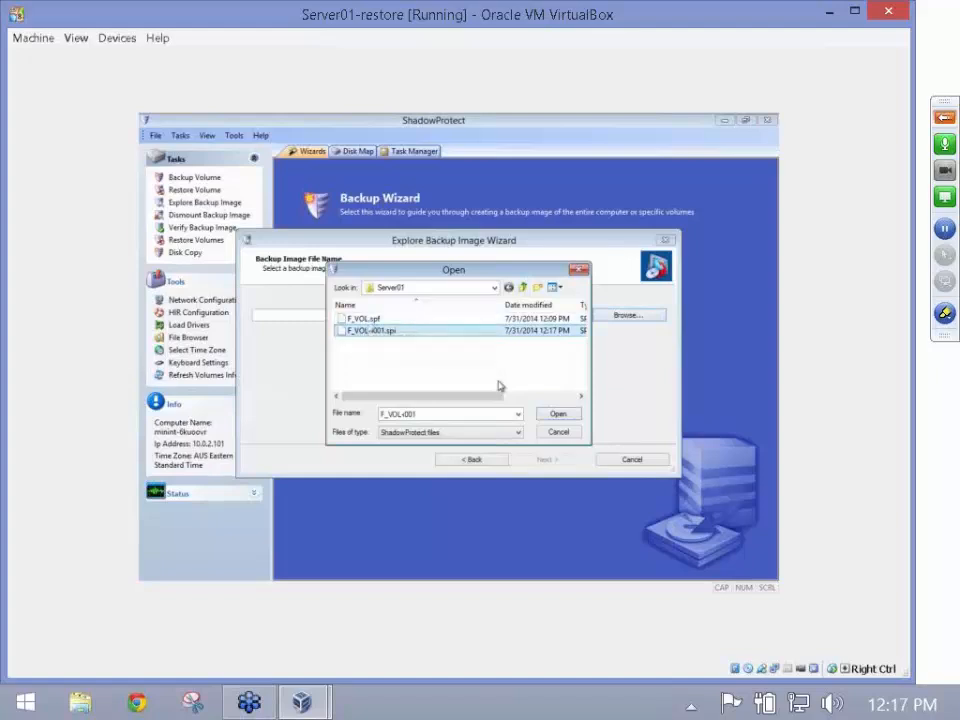
{"action": "left_click", "coordinate": [555, 414]}
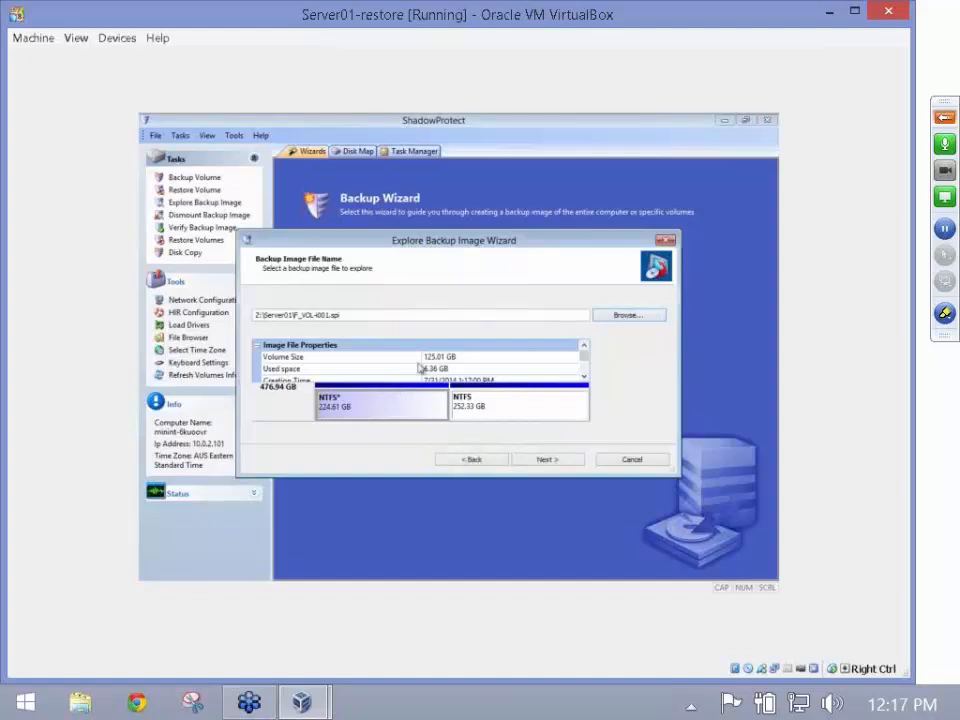
{"action": "left_click", "coordinate": [451, 357]}
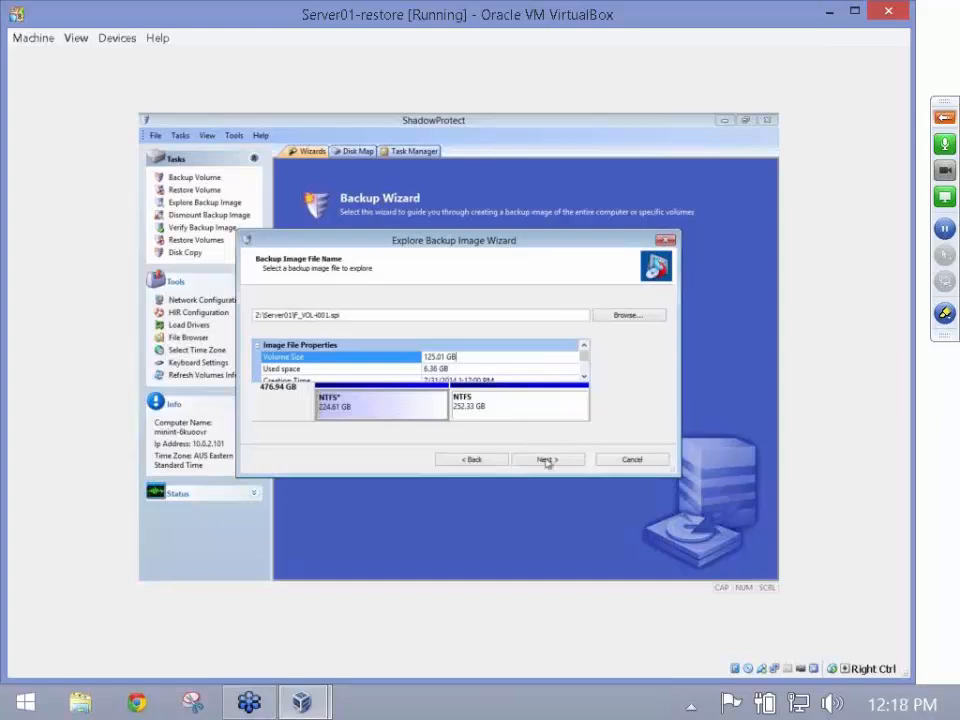
{"action": "left_click", "coordinate": [632, 461]}
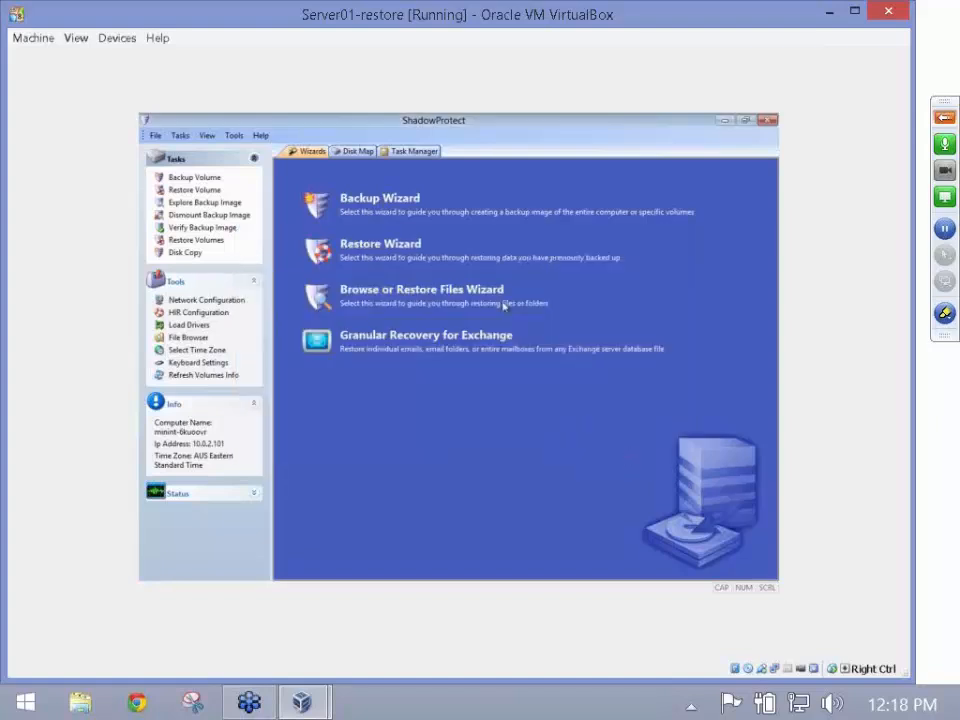
- Start a Restore with the Restore Wizard, choosing Z:\Server01\F_VOL-i001.spi as the backup image and accepting its dependencies
{"action": "left_click", "coordinate": [407, 252]}
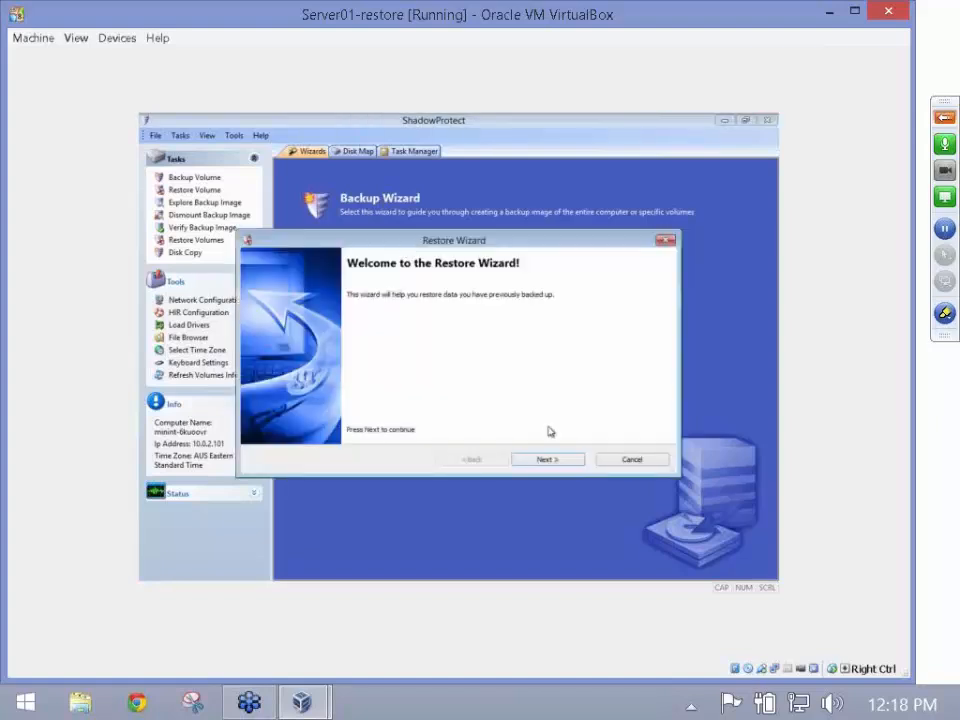
{"action": "left_click", "coordinate": [546, 461]}
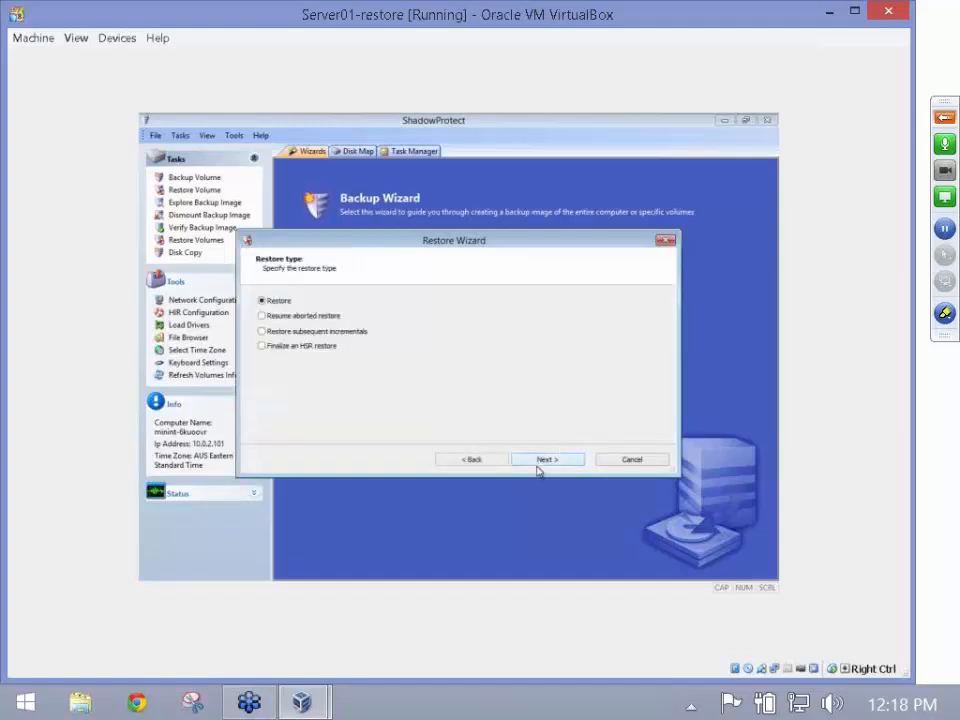
{"action": "left_click", "coordinate": [543, 461]}
{"action": "left_click", "coordinate": [626, 316]}
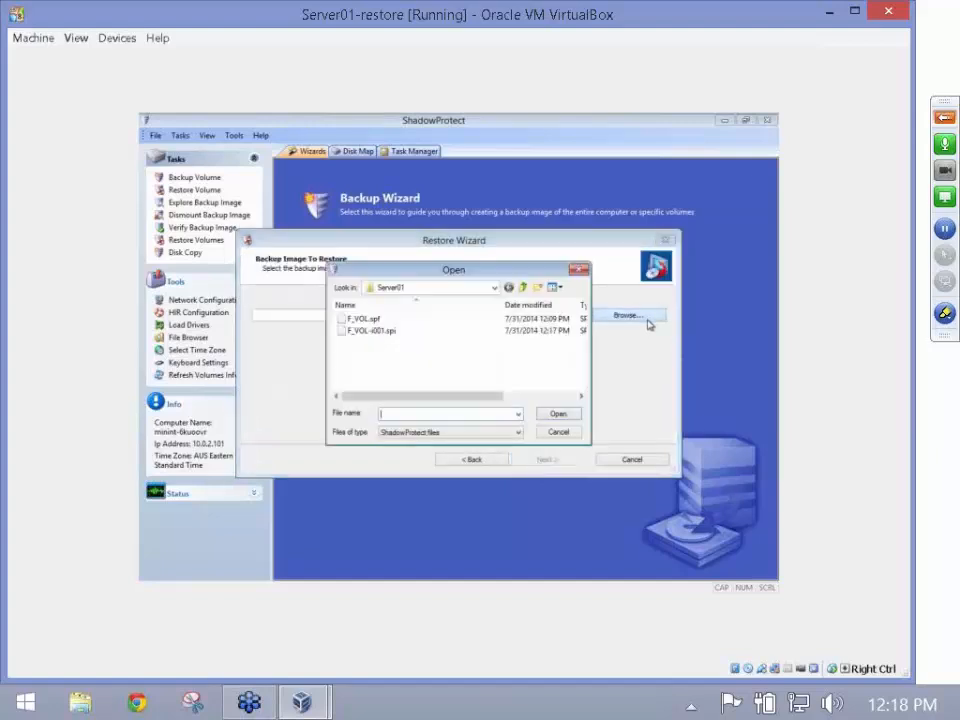
{"action": "double_click", "coordinate": [487, 332]}
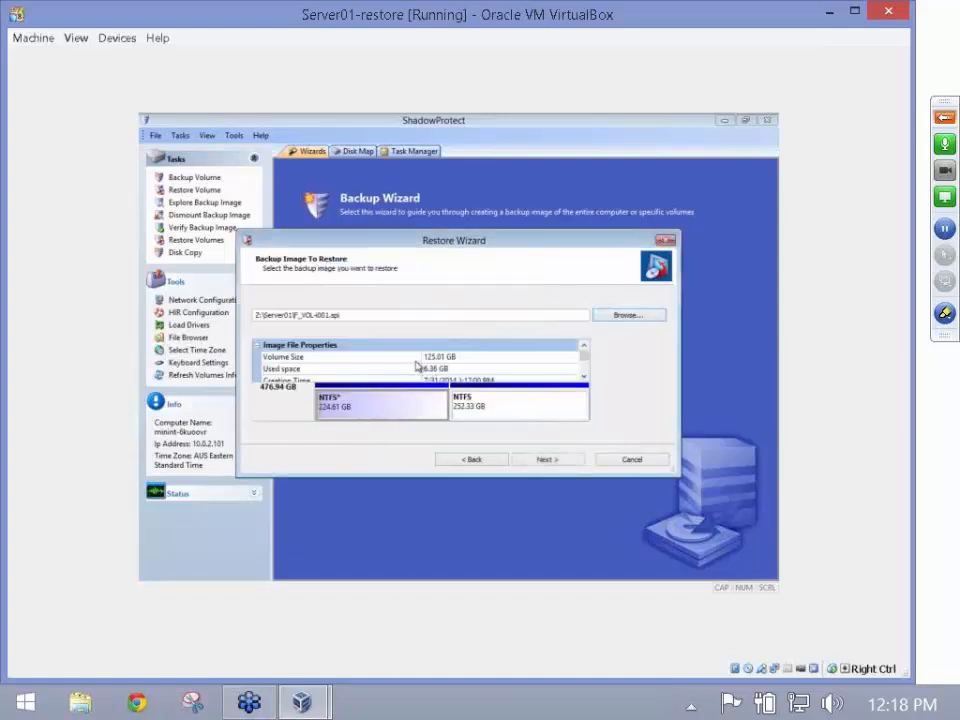
{"action": "left_click", "coordinate": [542, 459]}
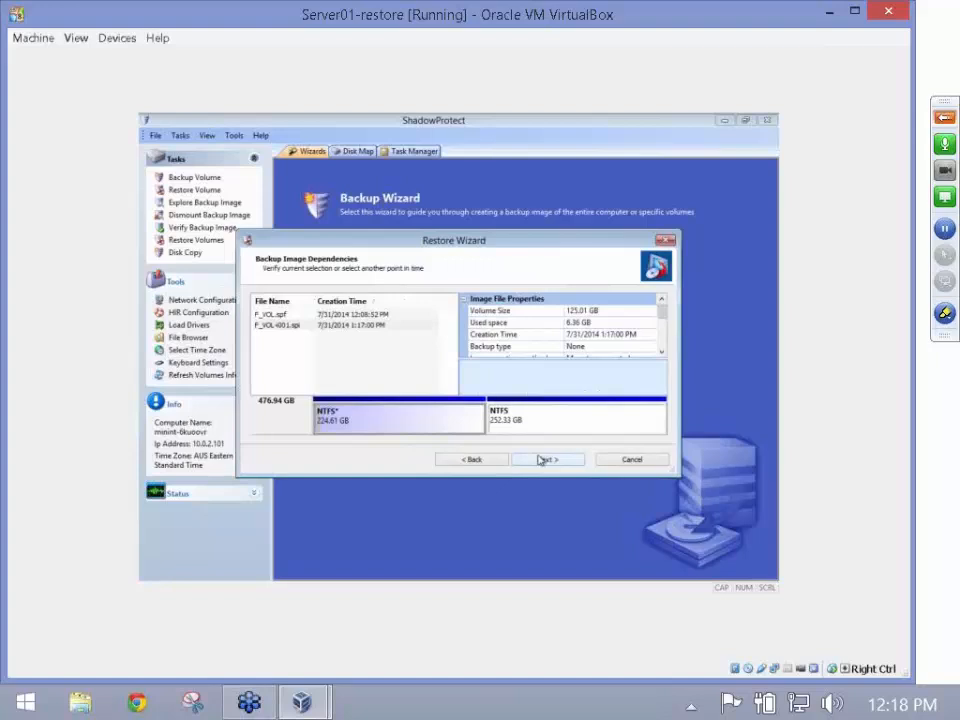
{"action": "left_click", "coordinate": [541, 459]}
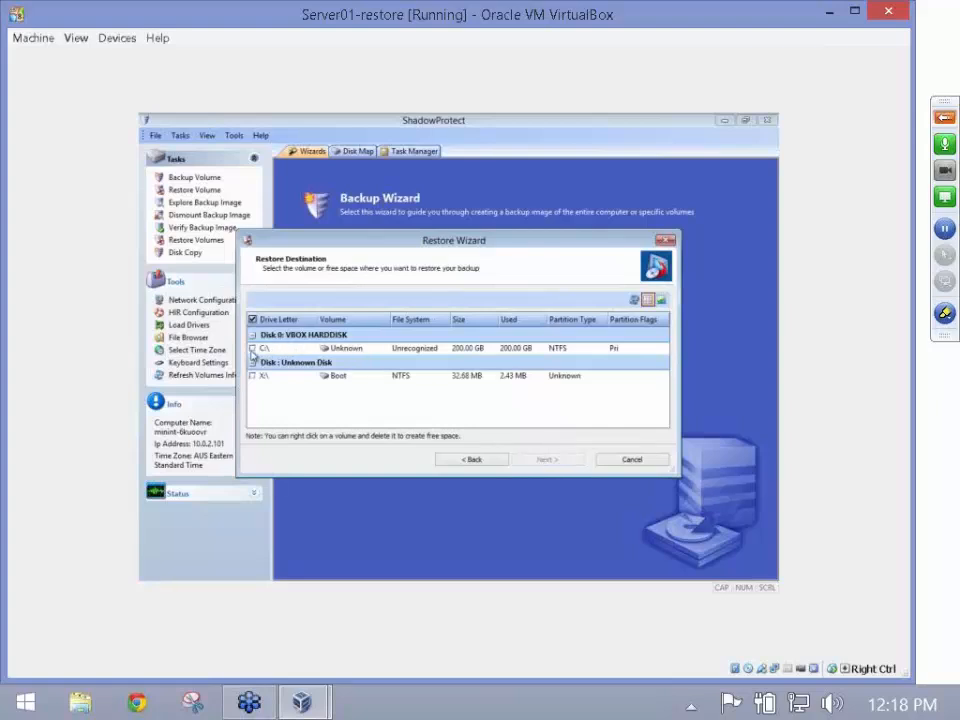
- Choose the C:\ volume on Disk 0 as the restore destination and keep finalizing the volume at the end of the restore
{"action": "left_click", "coordinate": [253, 349]}
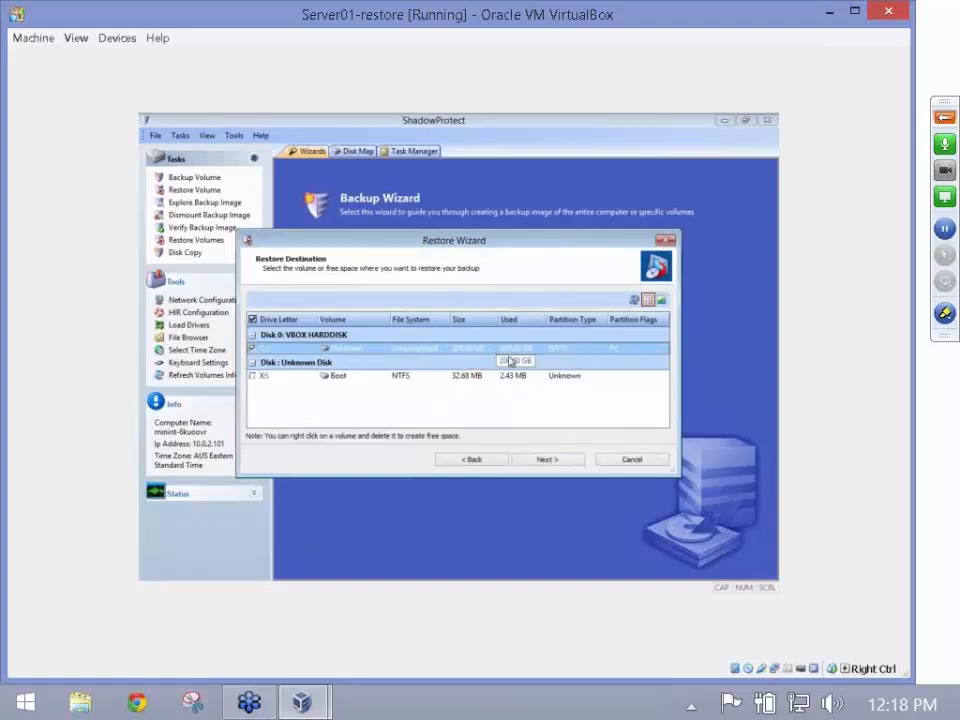
{"action": "left_click", "coordinate": [542, 459]}
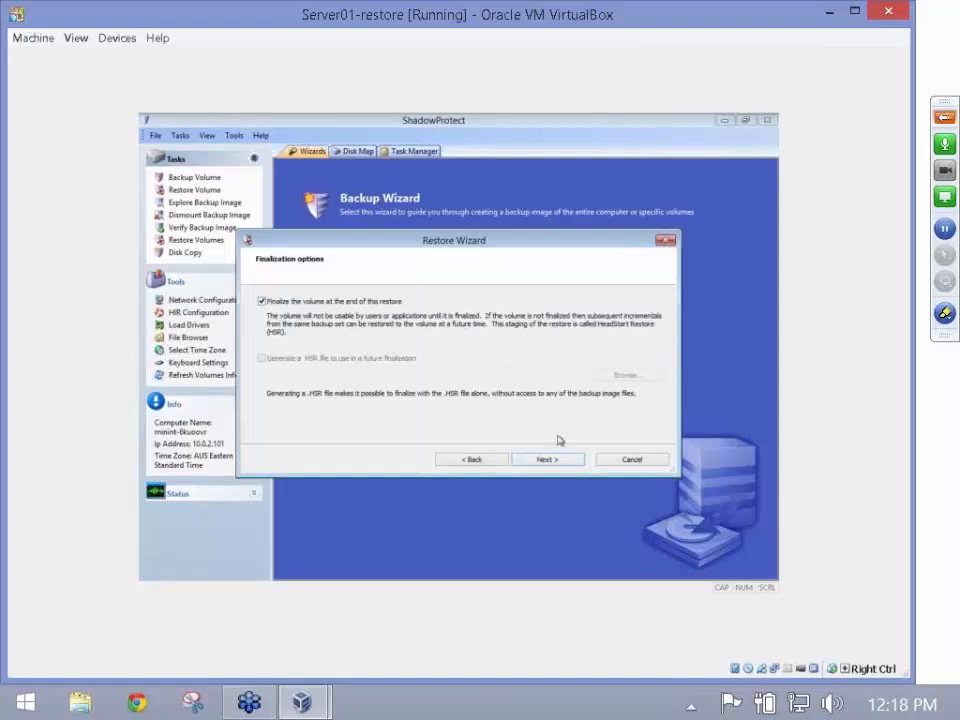
{"action": "left_click", "coordinate": [558, 463]}
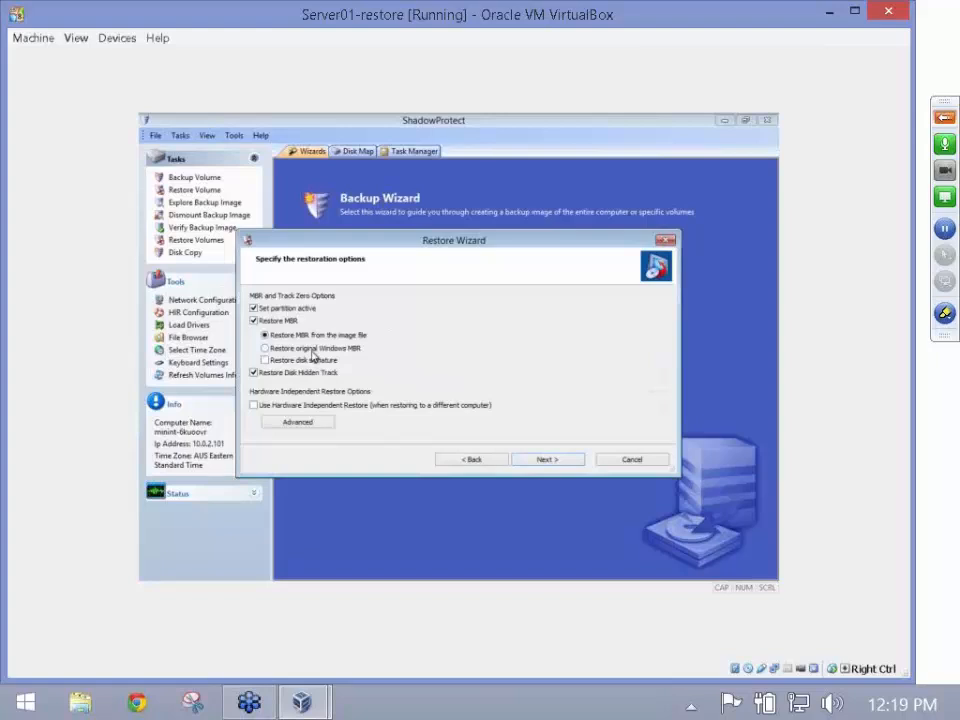
- Set the restore to use the original Windows MBR, the disk signature and Hardware Independent Restore, viewing the advanced HIR options without changing them
{"action": "left_click", "coordinate": [311, 352]}
{"action": "left_click", "coordinate": [334, 364]}
{"action": "left_click", "coordinate": [346, 405]}
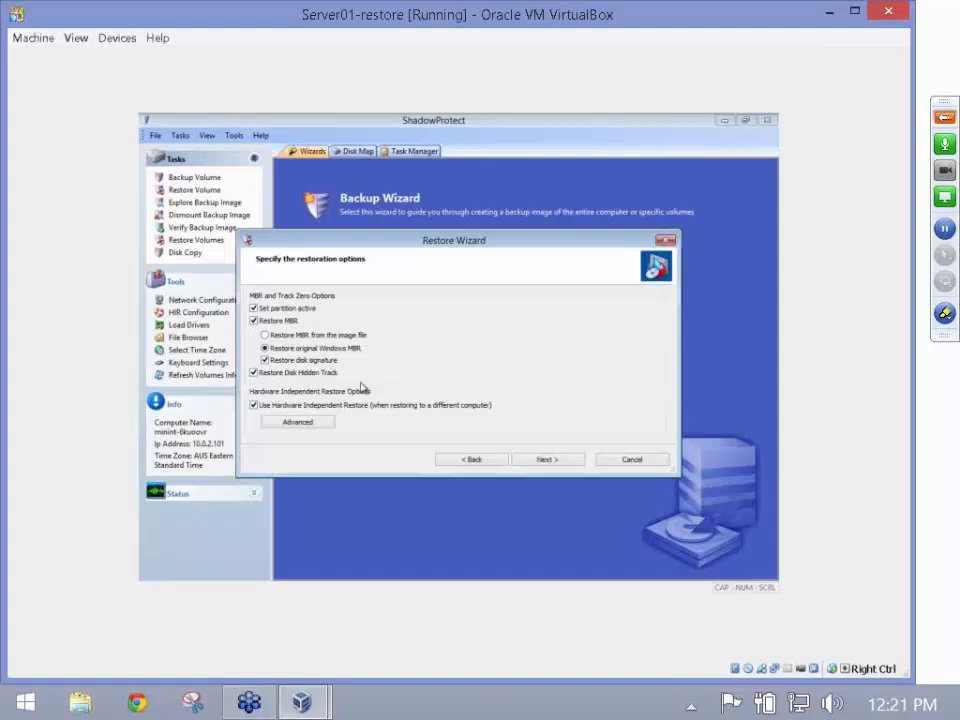
{"action": "left_click", "coordinate": [322, 423]}
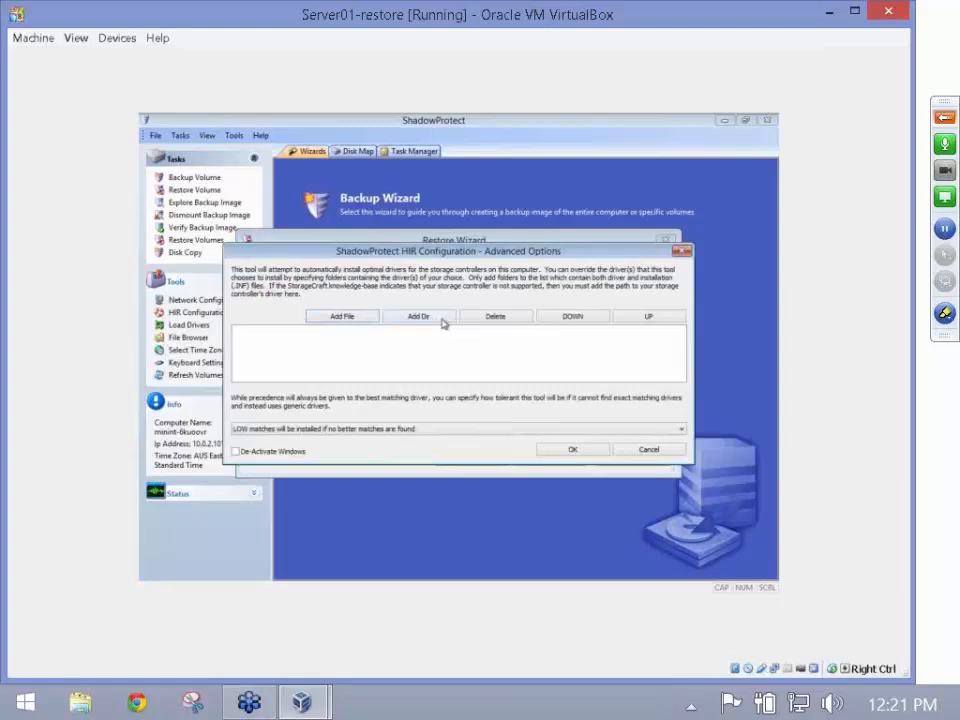
{"action": "left_click", "coordinate": [660, 450]}
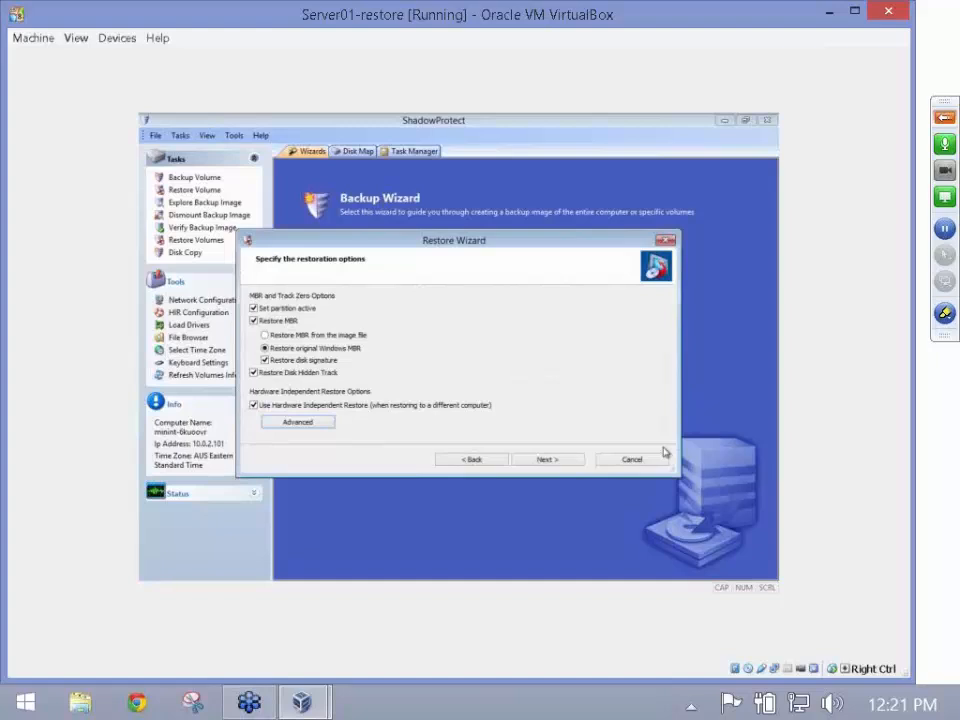
- Start the restore of the F_VOL image chain to C:\ and show the running task's details
{"action": "left_click", "coordinate": [574, 459]}
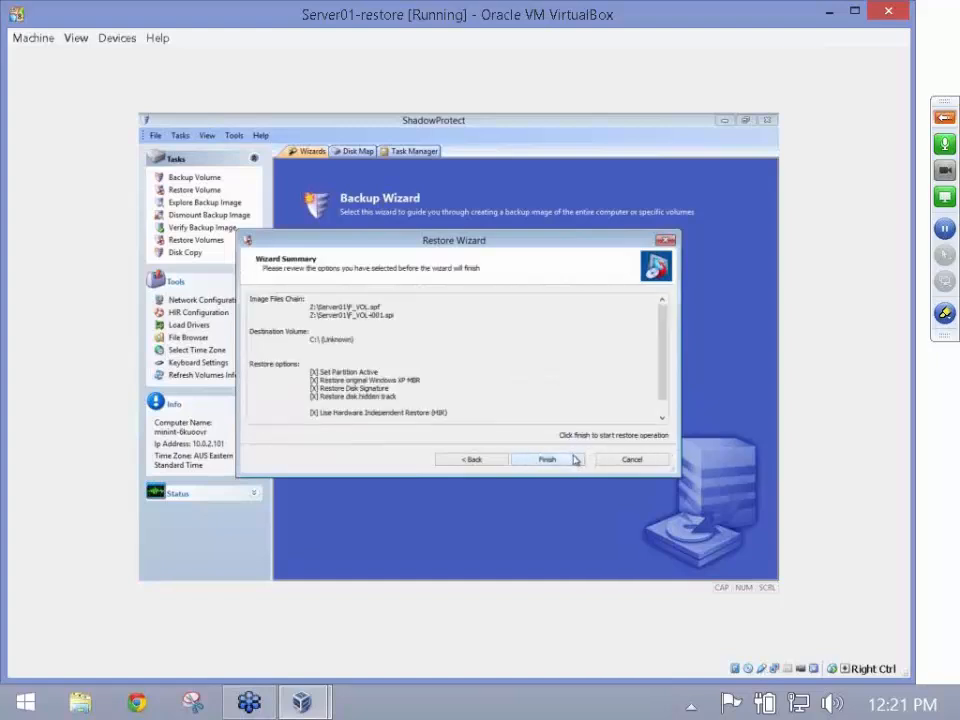
{"action": "left_click", "coordinate": [547, 459]}
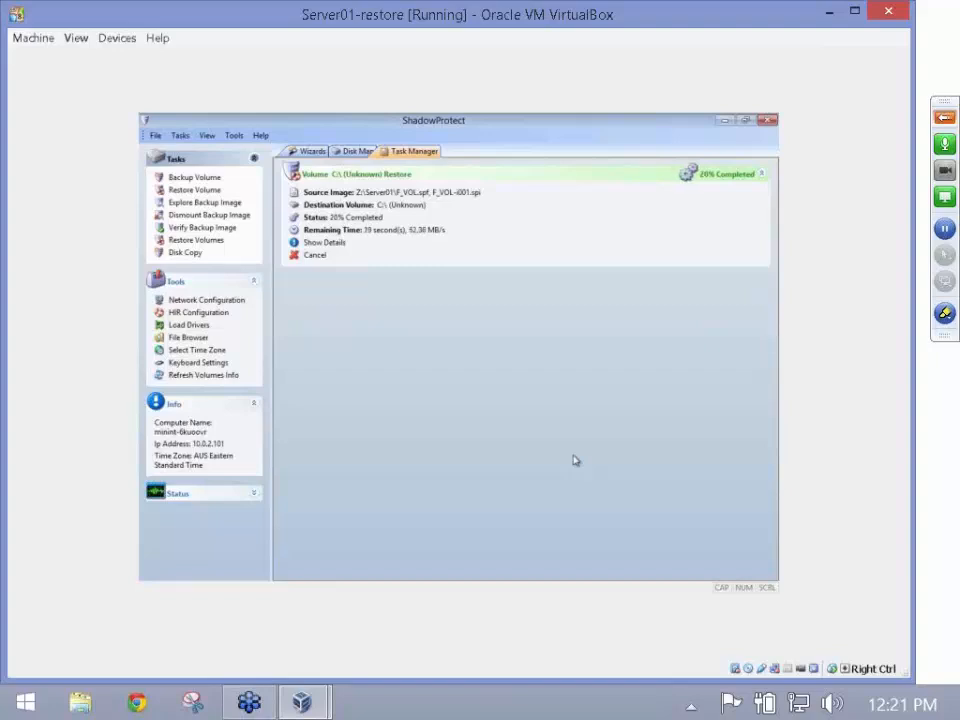
{"action": "left_click", "coordinate": [336, 247]}
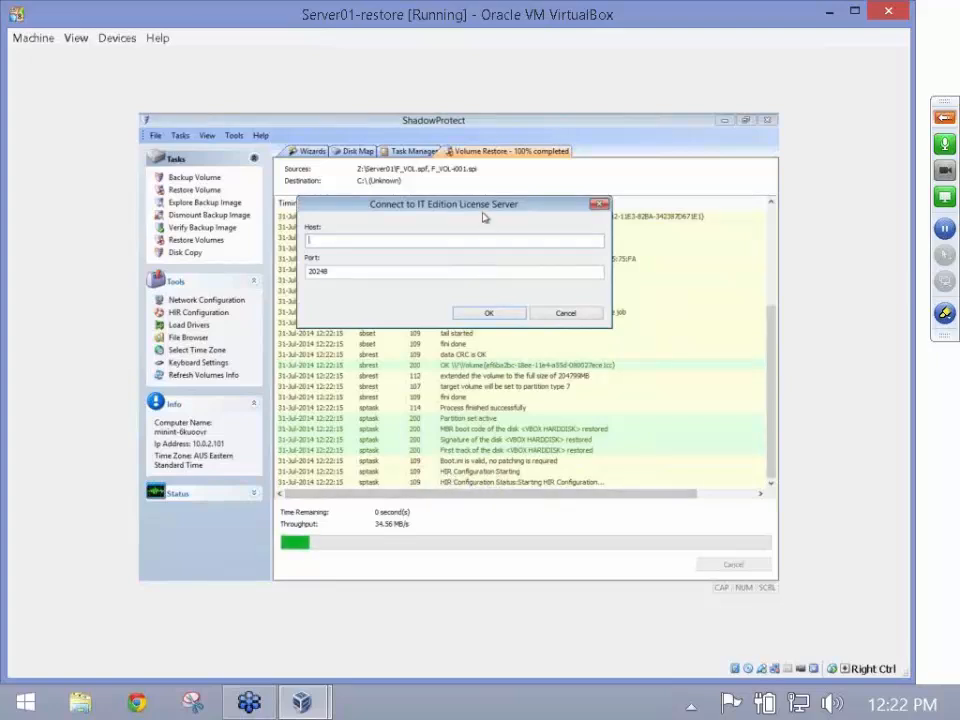
- Start the license server on the host by running Start_LicenseServer.cmd from the IT EDITION (E:) drive
{"action": "left_click_drag", "start_coordinate": [484, 208], "coordinate": [519, 253]}
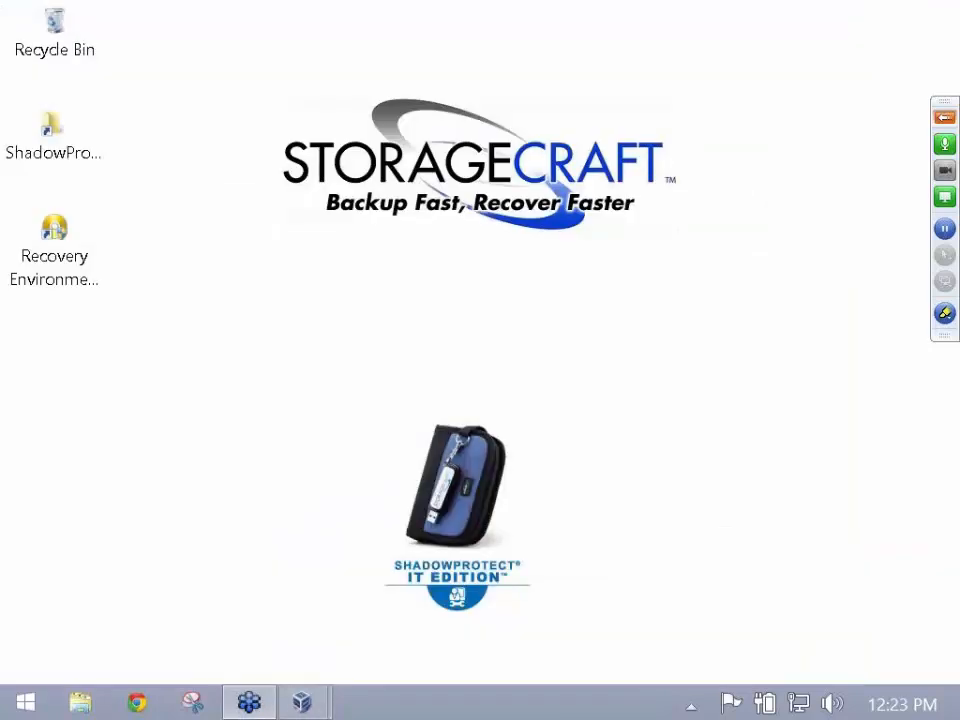
{"action": "left_click", "coordinate": [80, 703]}
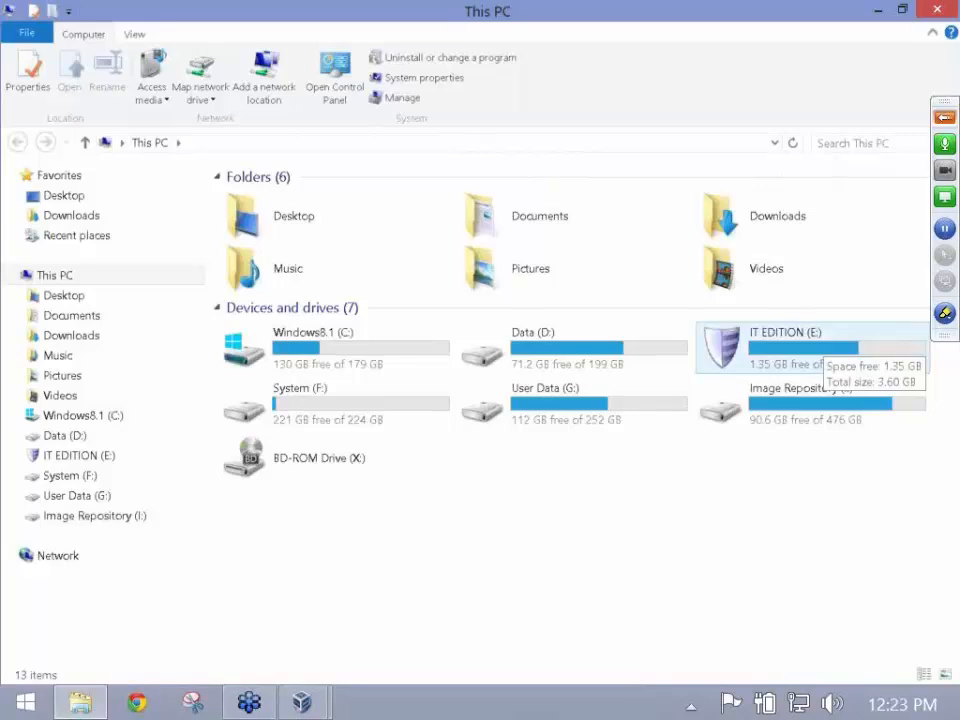
{"action": "double_click", "coordinate": [785, 345]}
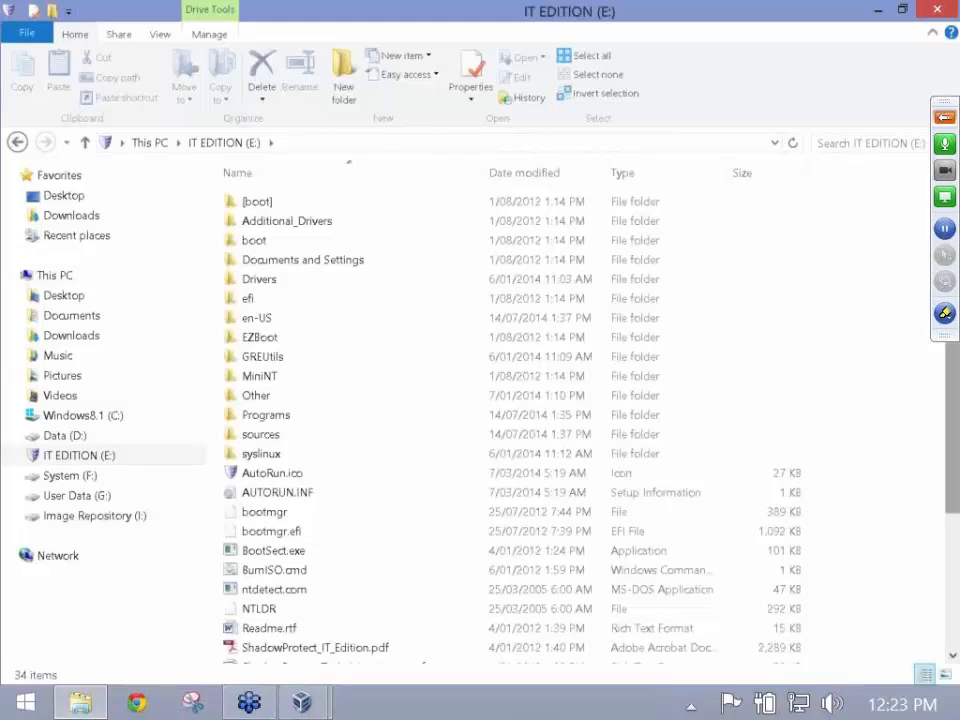
{"action": "scroll", "coordinate": [500, 420], "scroll_direction": "down", "scroll_amount": 1}
{"action": "scroll", "coordinate": [500, 420], "scroll_direction": "down", "scroll_amount": 3}
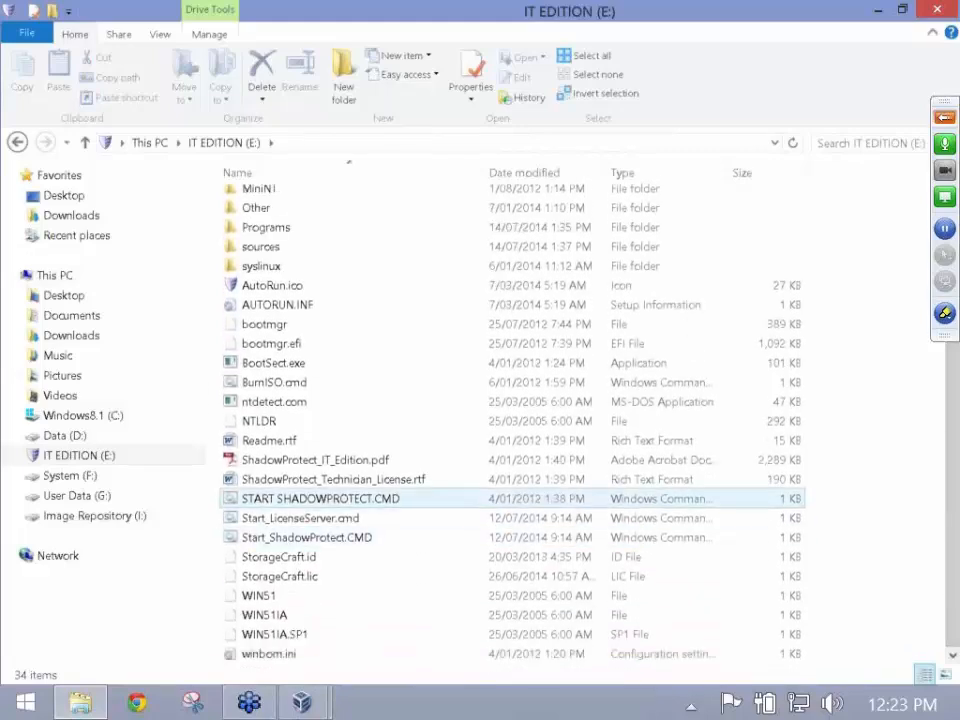
{"action": "double_click", "coordinate": [300, 518]}
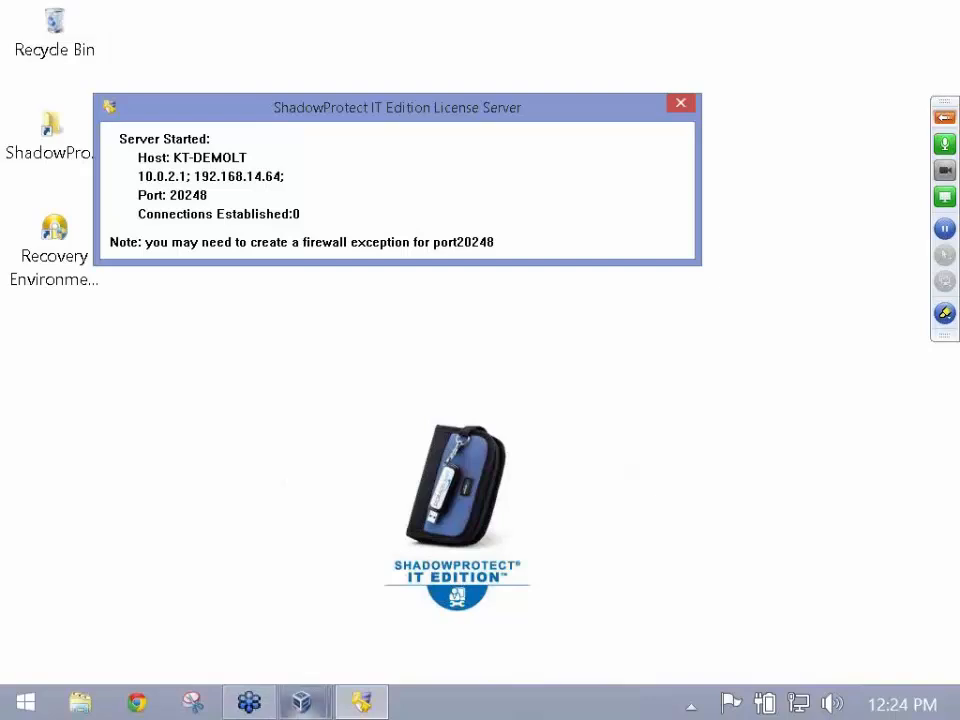
- Return to the Server01-restore virtual machine and connect to the IT Edition License Server at host 10.0.2.1
{"action": "mouse_move", "coordinate": [301, 703]}
{"action": "left_click", "coordinate": [483, 405]}
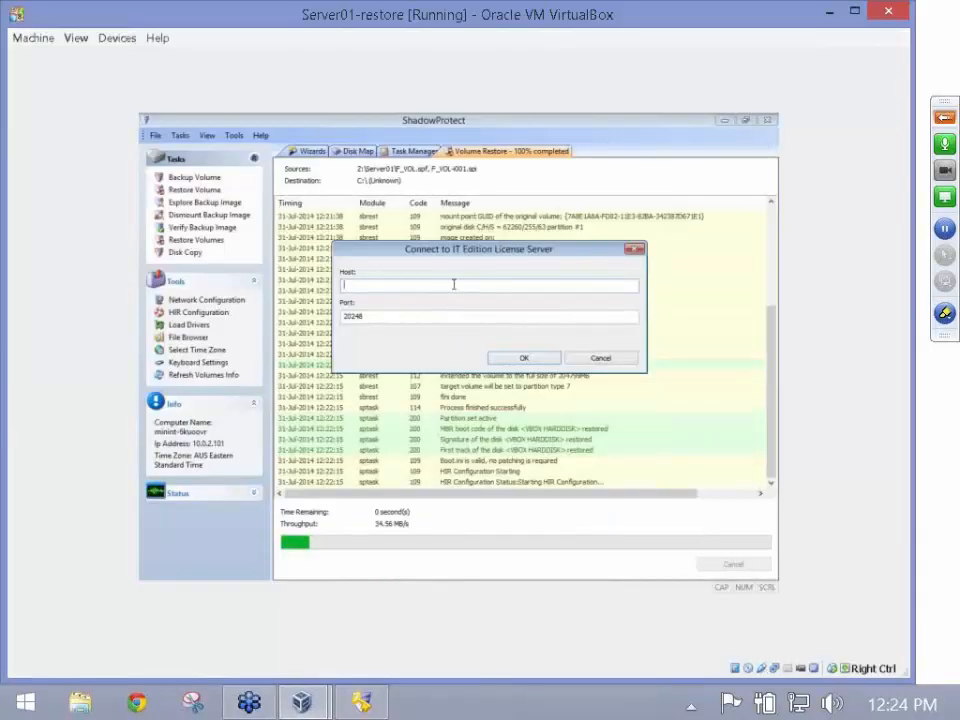
{"action": "type", "text": "10.0.2.1"}
{"action": "left_click", "coordinate": [519, 357]}
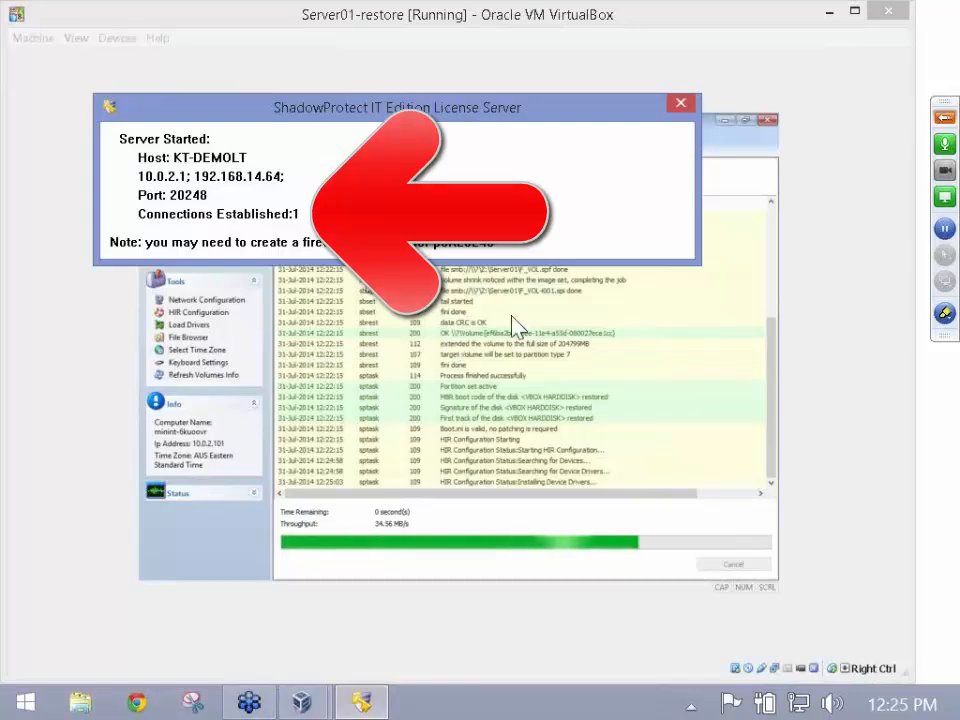
{"action": "left_click", "coordinate": [701, 294]}
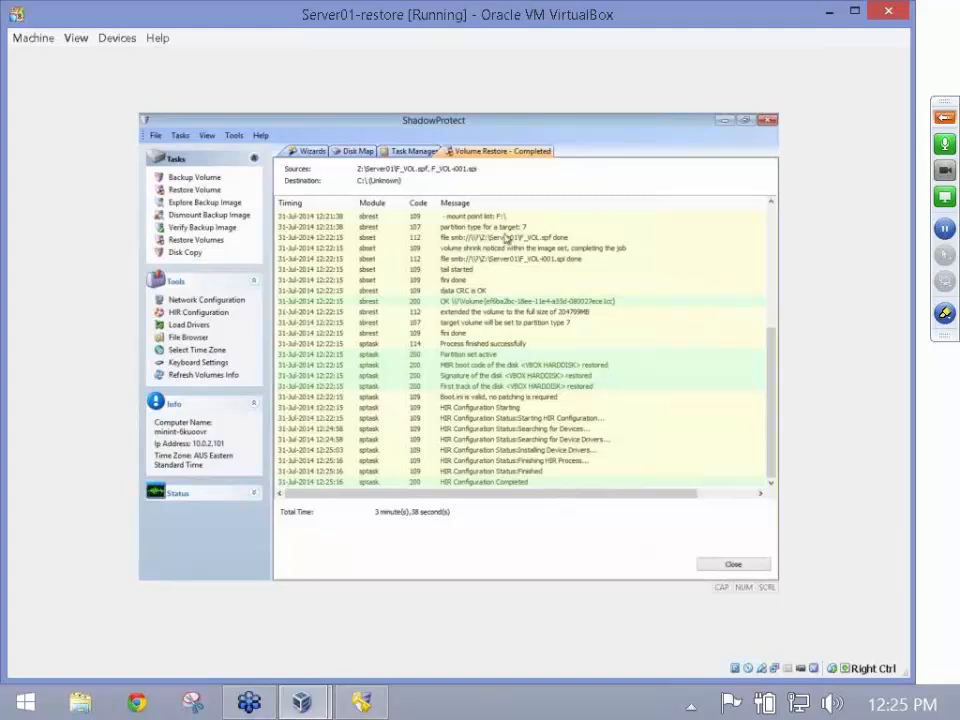
- View the disk map, run chkdsk c: /r in a command shell and close the shell
{"action": "left_click", "coordinate": [357, 151]}
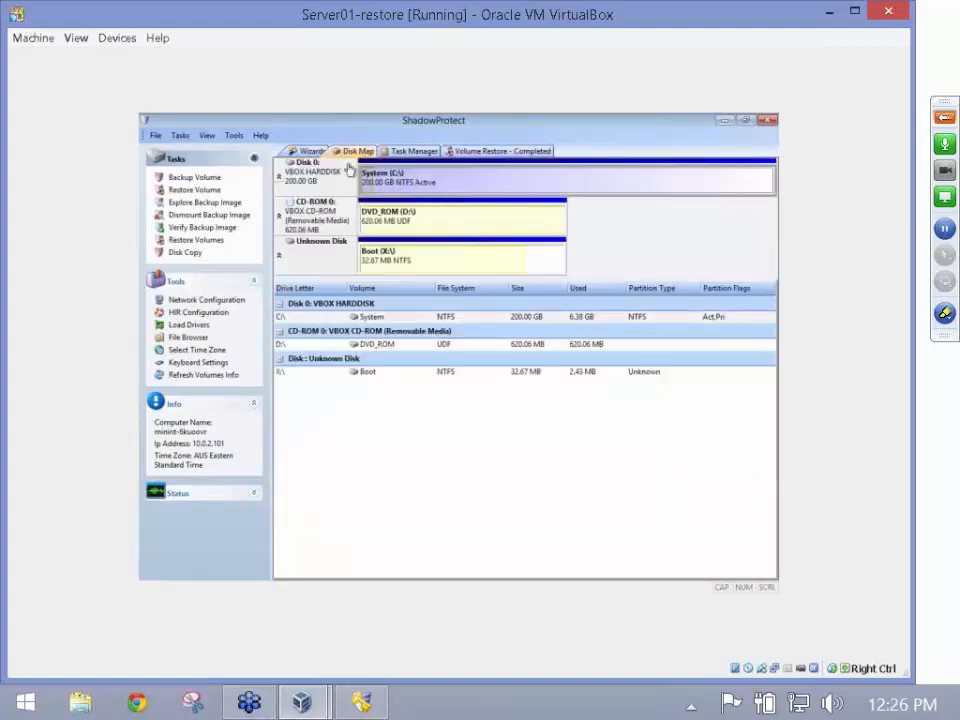
{"action": "left_click", "coordinate": [238, 136]}
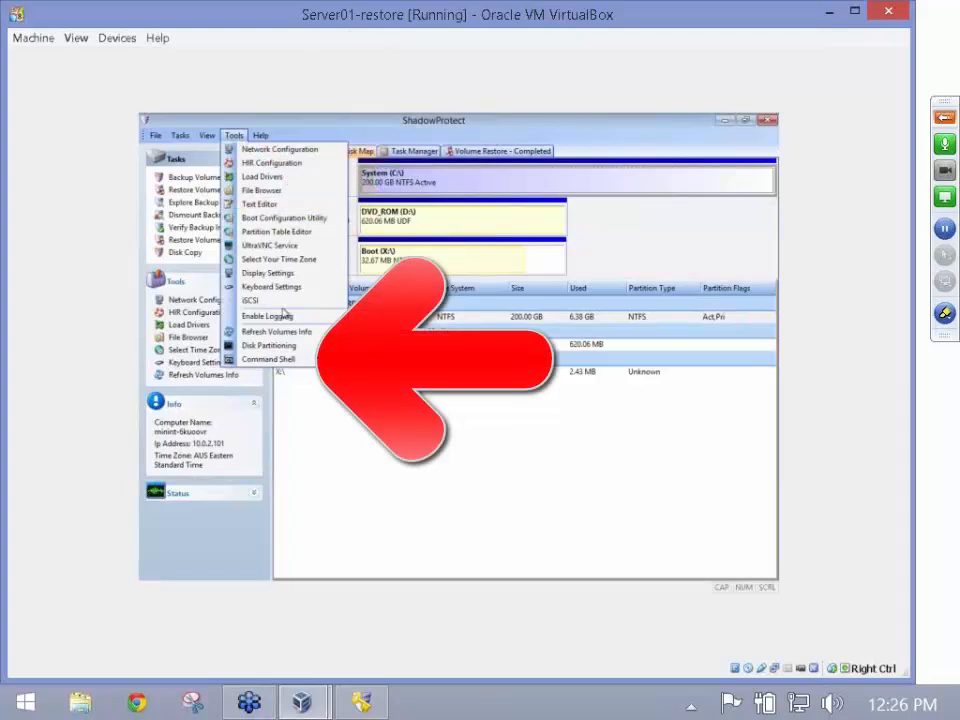
{"action": "left_click", "coordinate": [268, 360]}
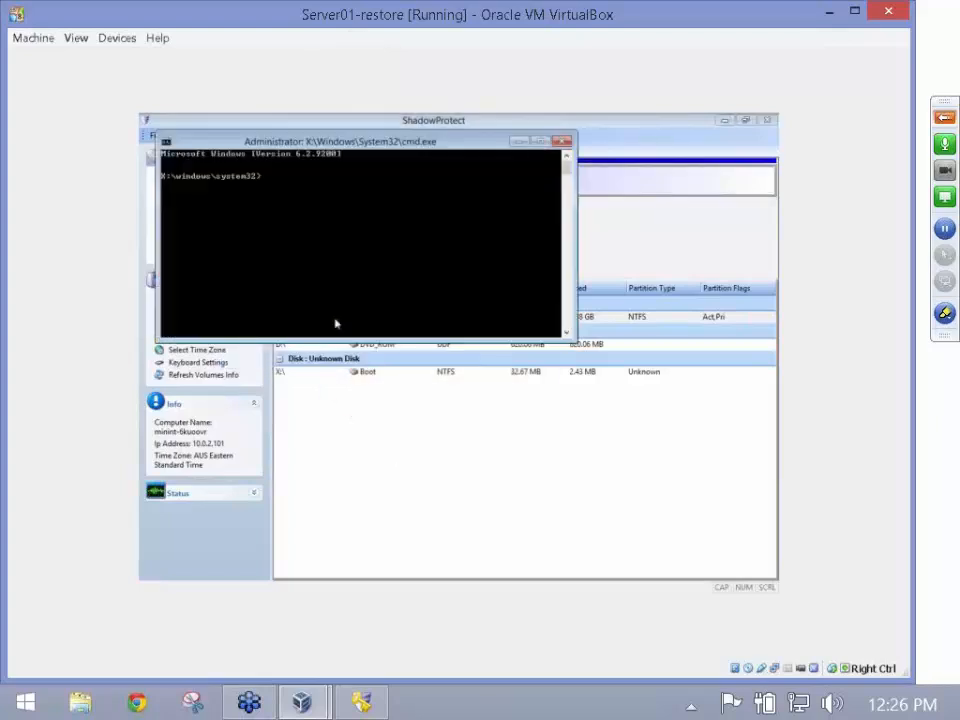
{"action": "type", "text": "chkdsk c: /r"}
{"action": "key", "text": "Return"}
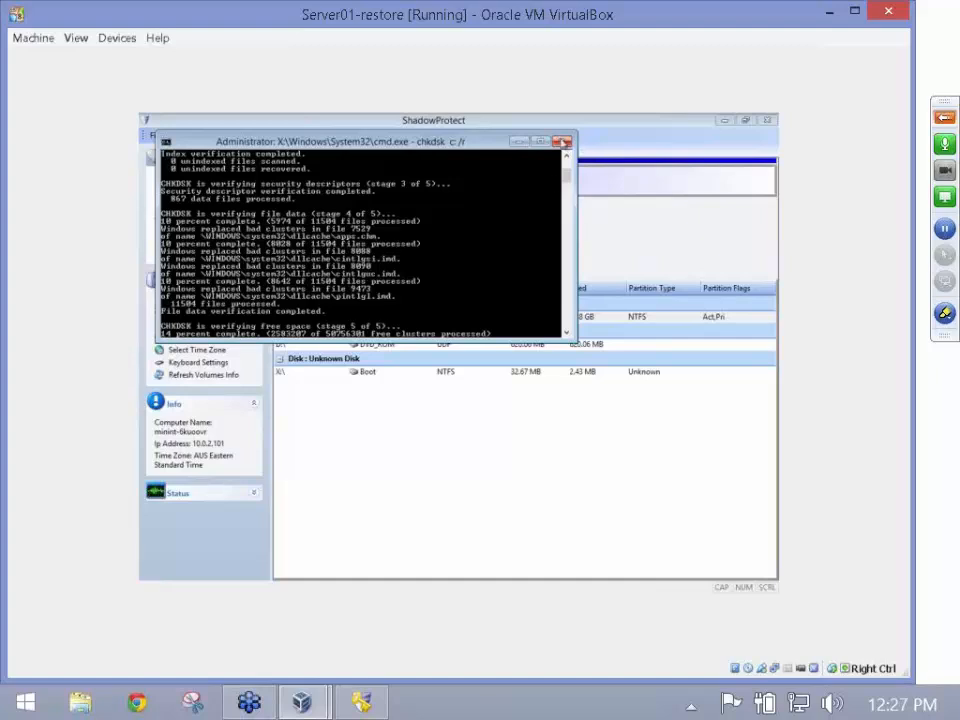
{"action": "left_click", "coordinate": [562, 144]}
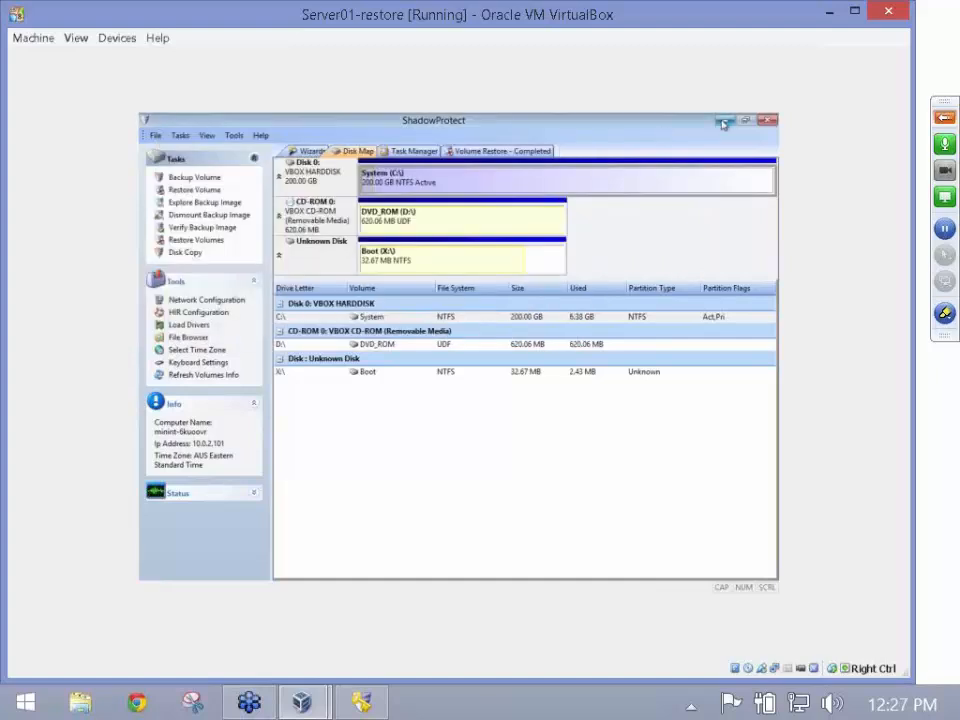
- Exit ShadowProtect to reboot the restored server and log on to Windows Server 2003 R2
{"action": "left_click", "coordinate": [764, 121]}
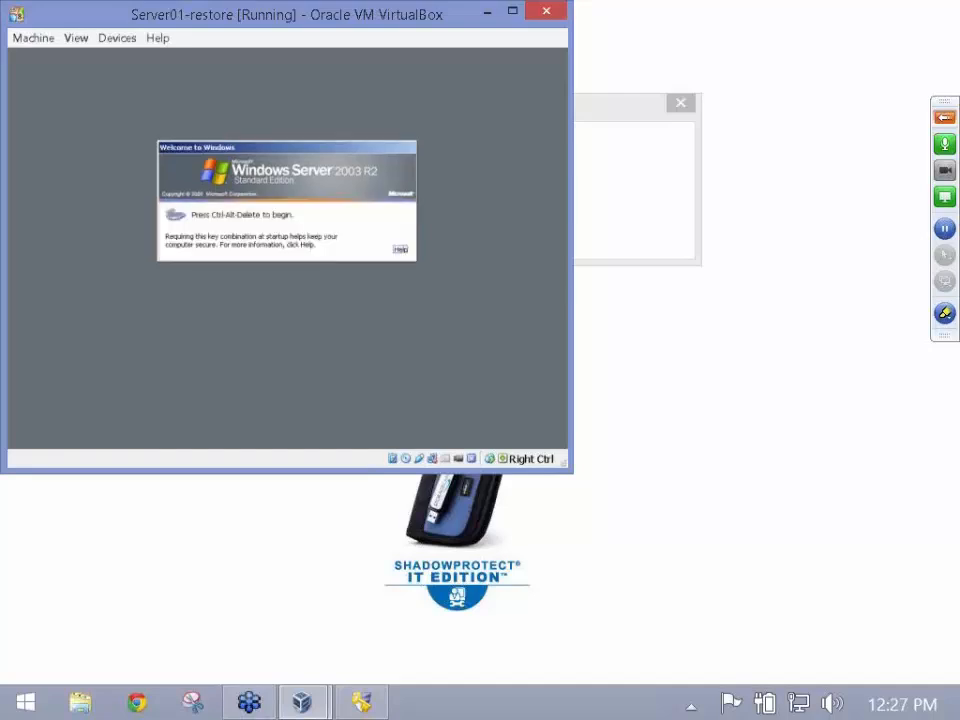
{"action": "key", "text": "Control_R+Delete"}
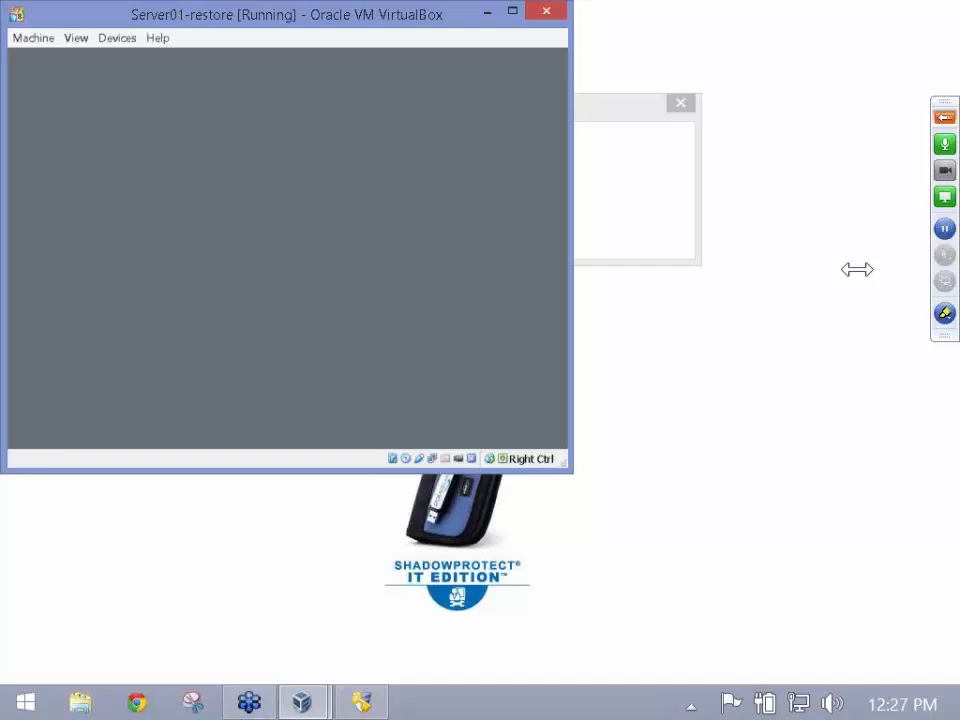
{"action": "key", "text": "Return"}
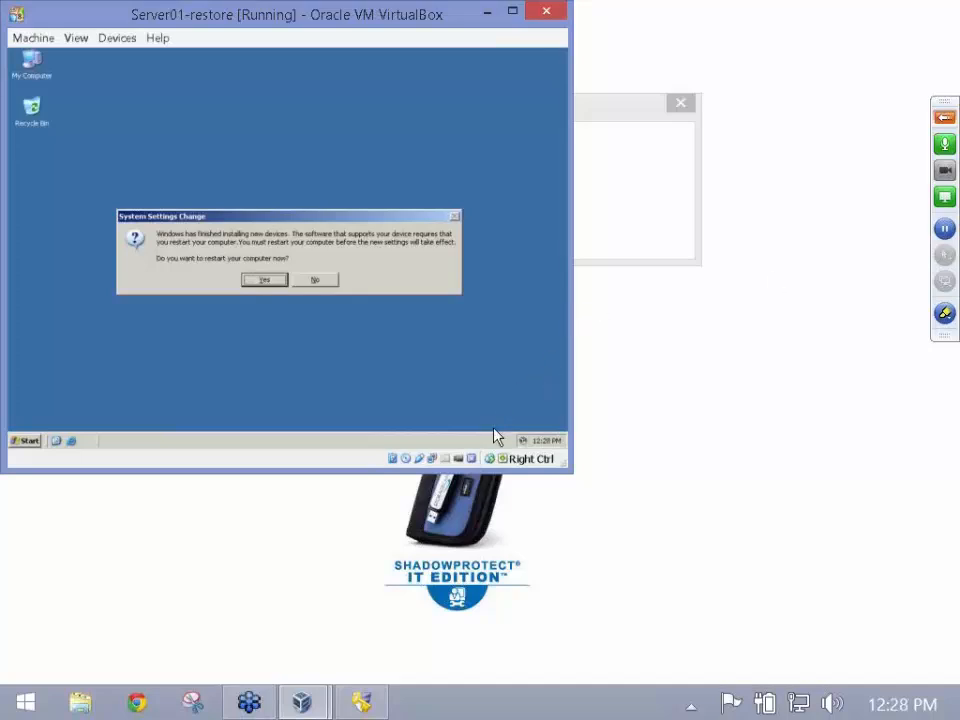
- Dismiss the restart request, check the System (C:) drive in My Computer and close the virtual machine
{"action": "key", "text": "Return"}
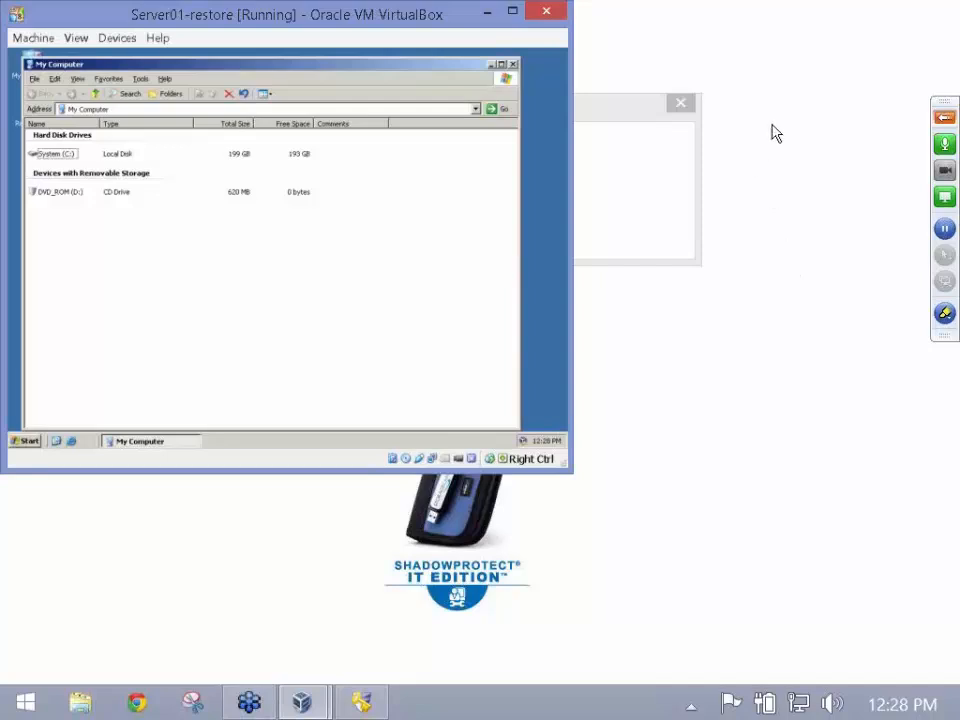
{"action": "key", "text": "alt+F4"}
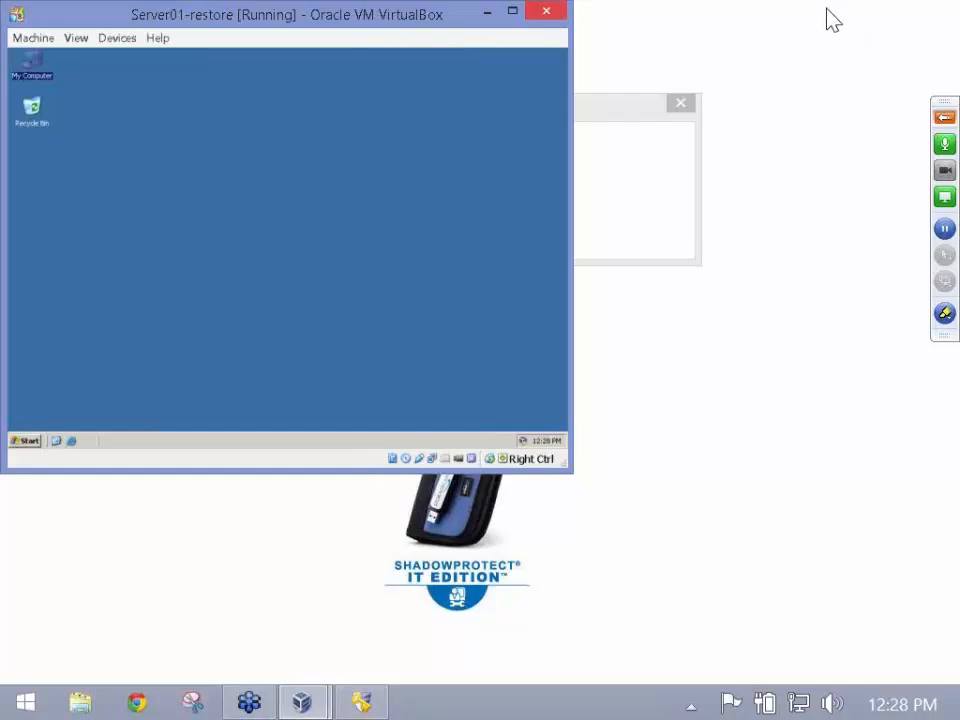
{"action": "left_click", "coordinate": [547, 10]}
{"action": "left_click", "coordinate": [211, 291]}
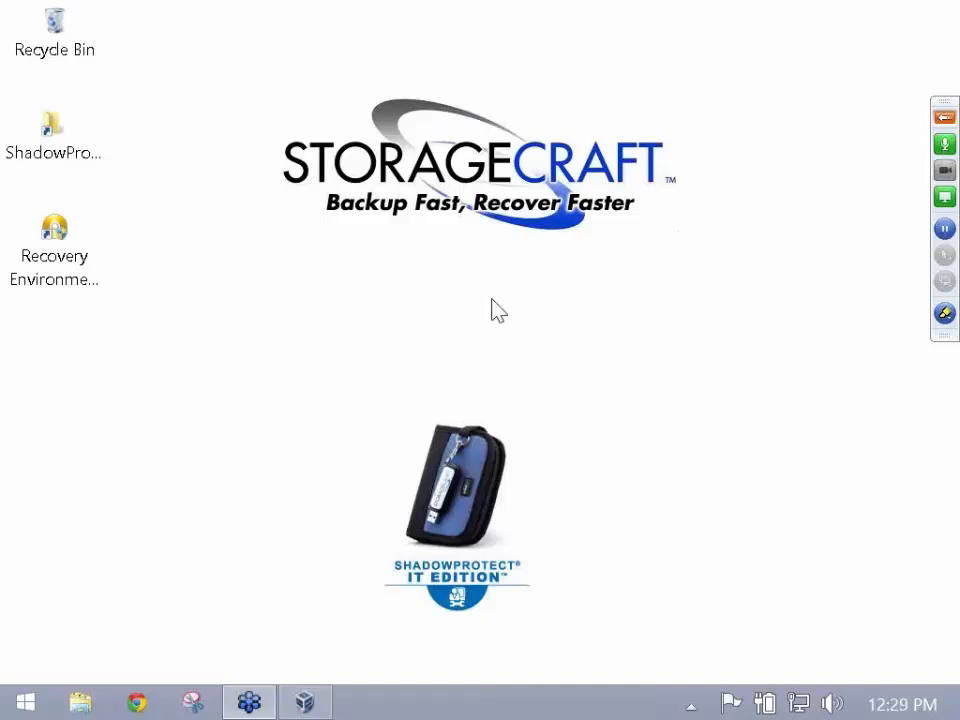
- Switch to Chrome and open the FTP site ftp.storagecraft.com.au
{"action": "left_click", "coordinate": [56, 258]}
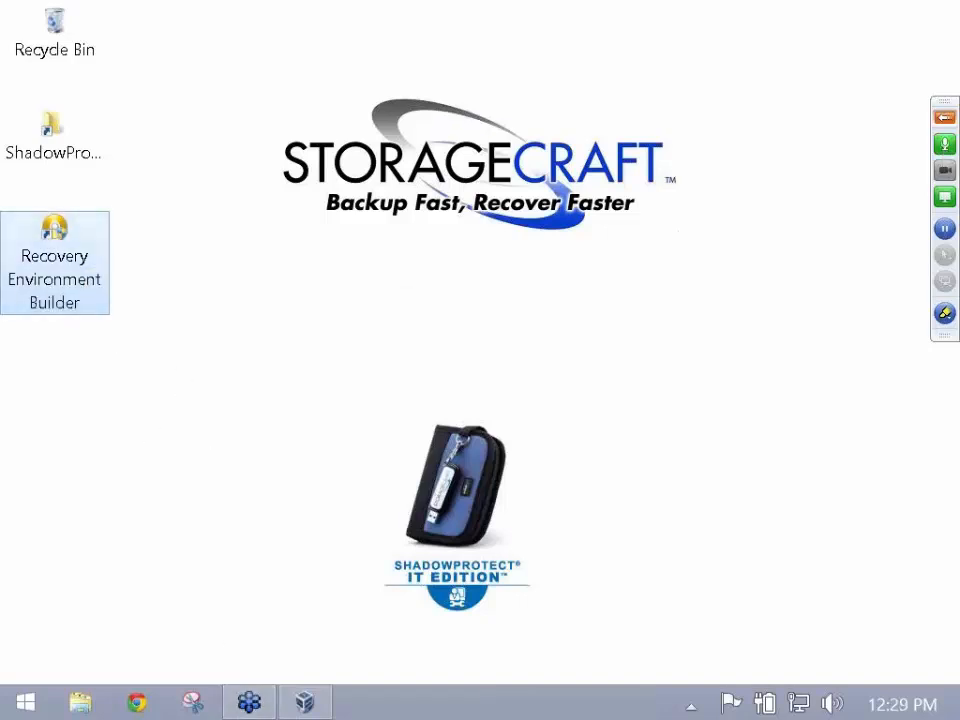
{"action": "left_click", "coordinate": [137, 703]}
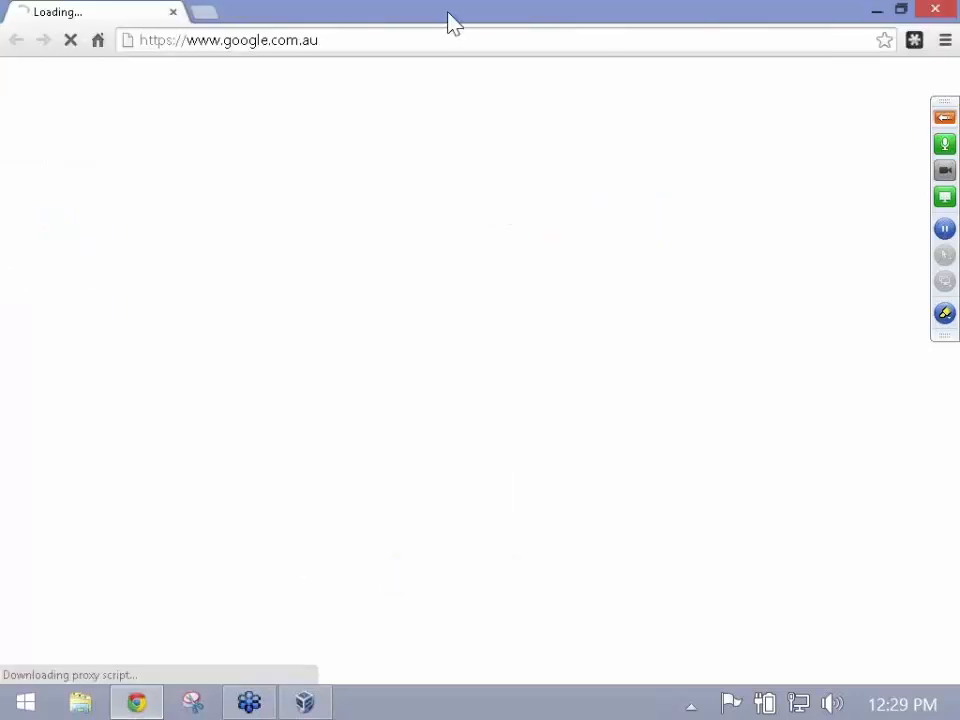
{"action": "left_click", "coordinate": [470, 48]}
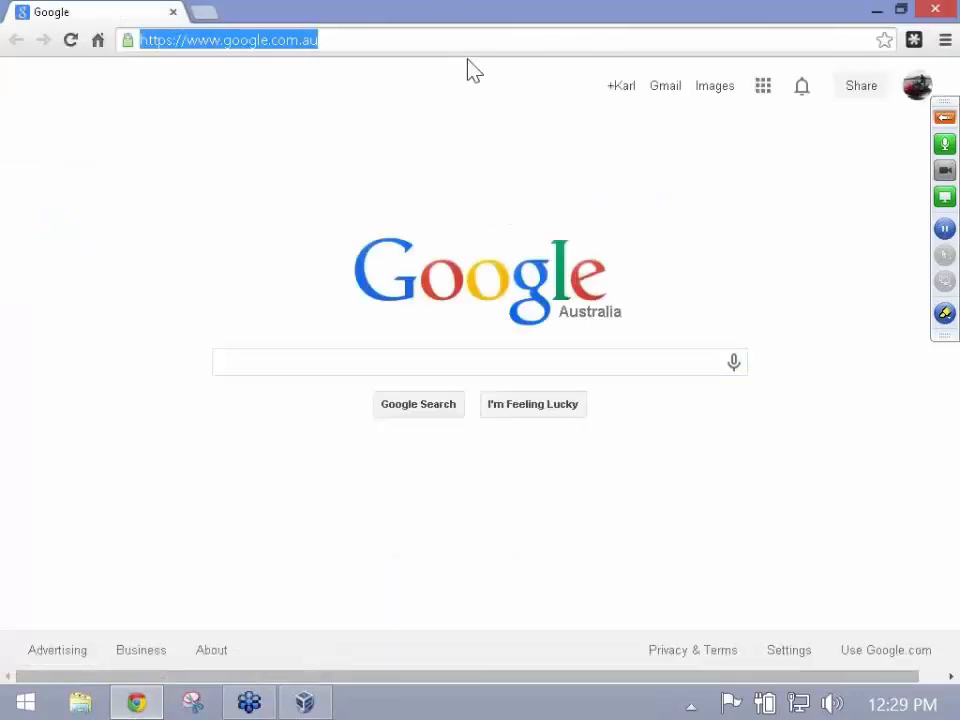
{"action": "type", "text": "ftp"}
{"action": "key", "text": "Return"}
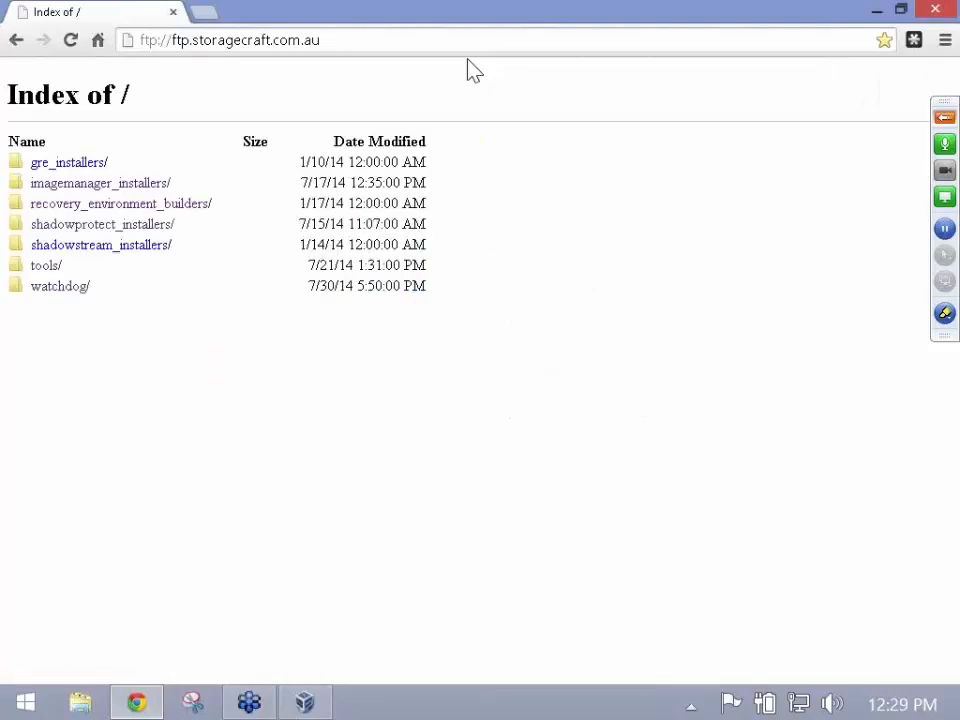
- Examine the cross-platform recovery ISOs in recovery_environment_builders/crossplatform/2.1.1.30154 and return from the folder
{"action": "left_click", "coordinate": [121, 203]}
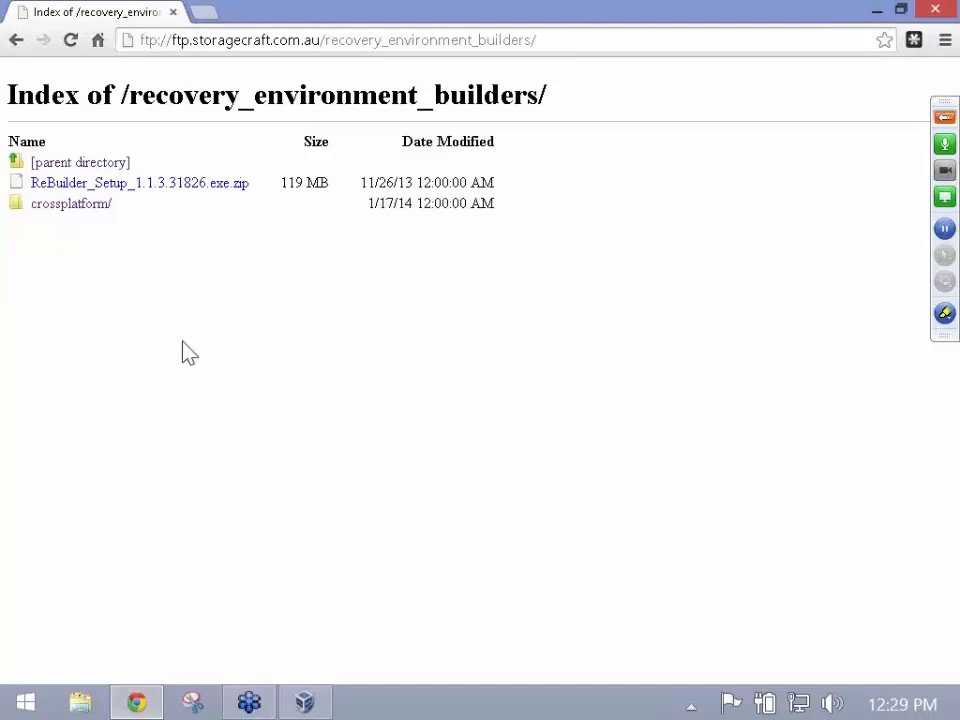
{"action": "left_click", "coordinate": [84, 204]}
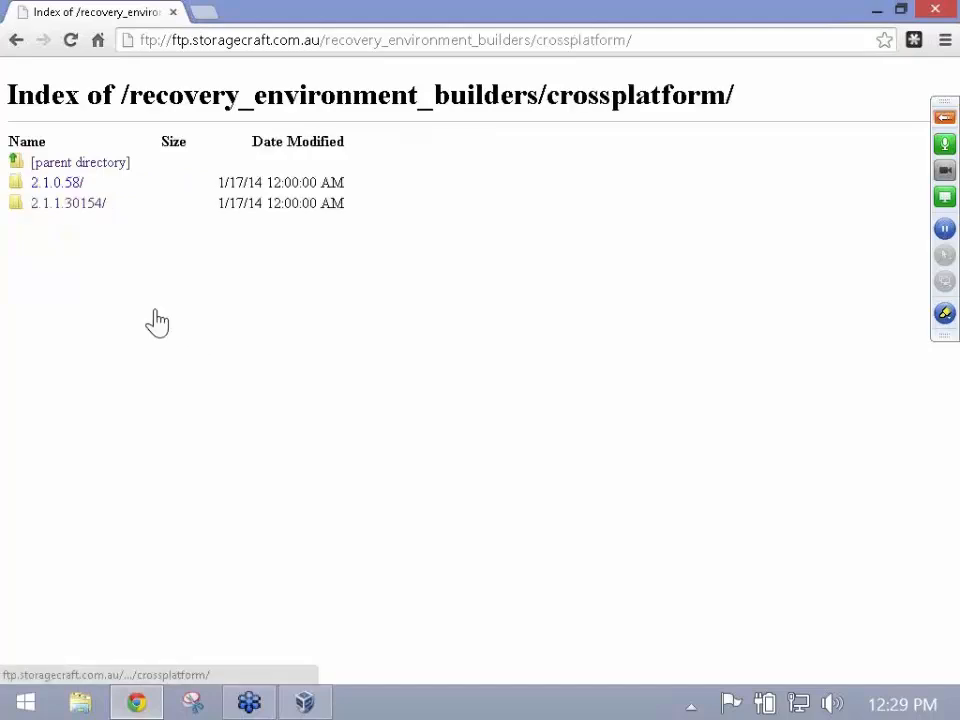
{"action": "left_click", "coordinate": [68, 203]}
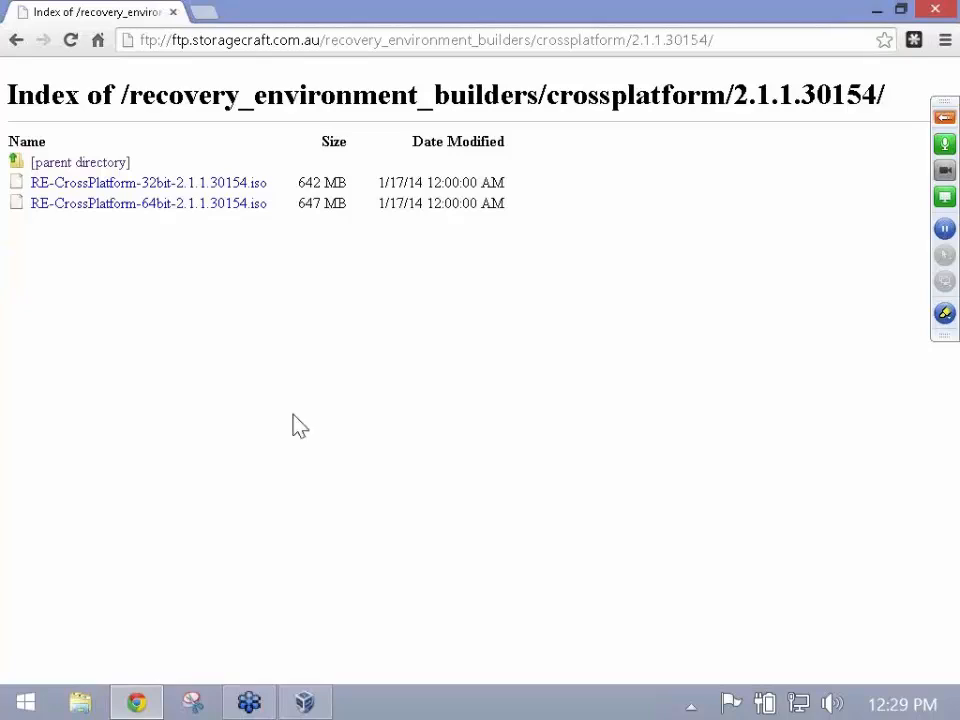
{"action": "left_click", "coordinate": [16, 40]}
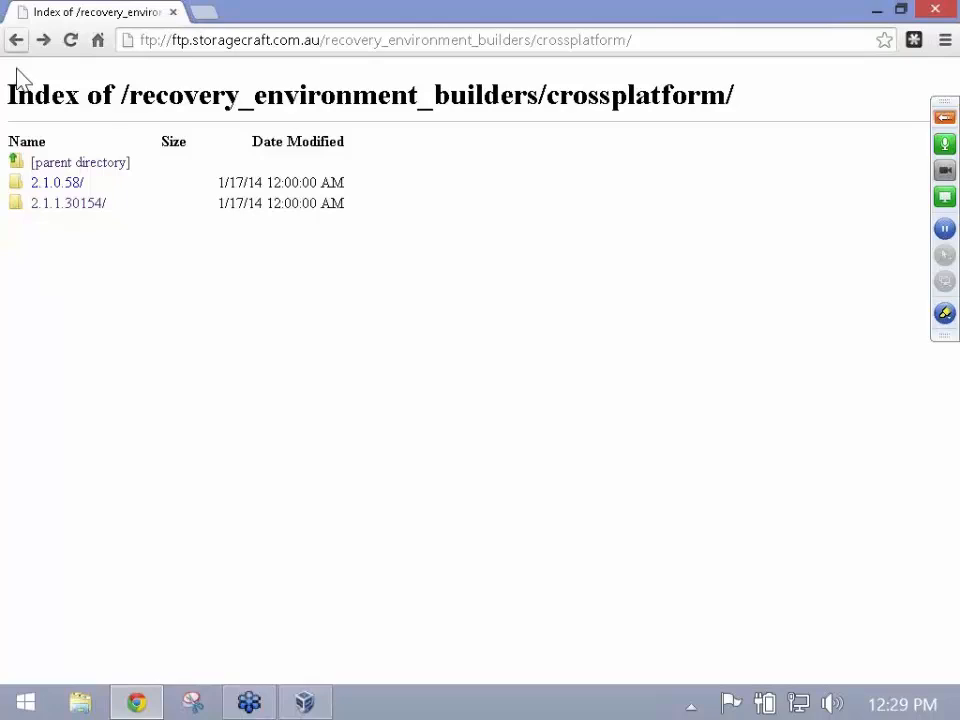
{"action": "left_click", "coordinate": [16, 42]}
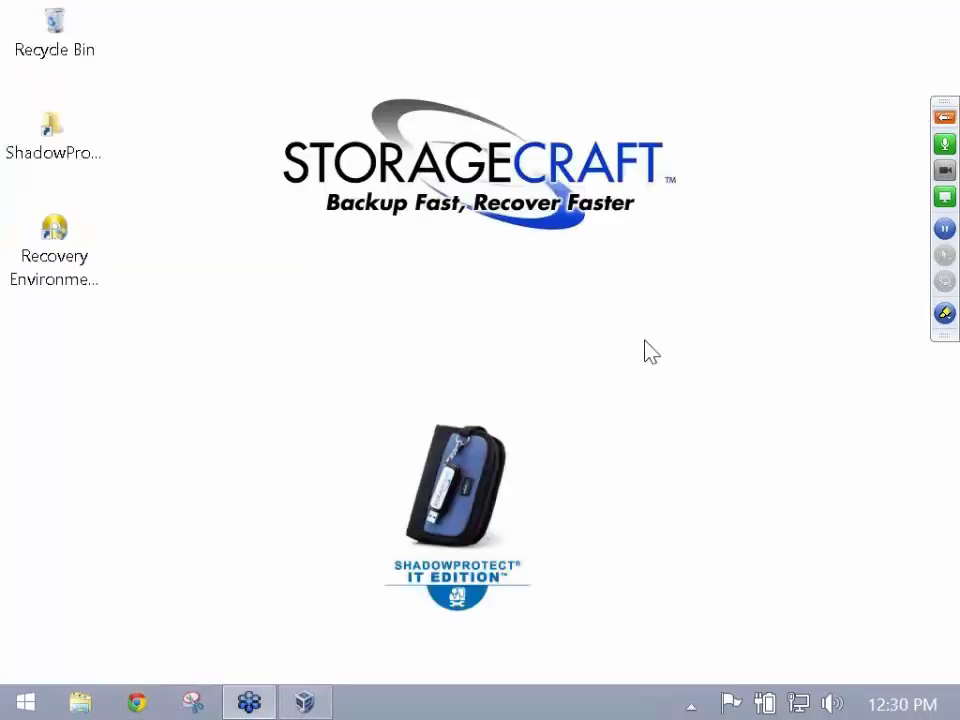
- Launch the StorageCraft Recovery Environment Builder and review its Windows ADK directory, build output directory and output product types
{"action": "double_click", "coordinate": [56, 248]}
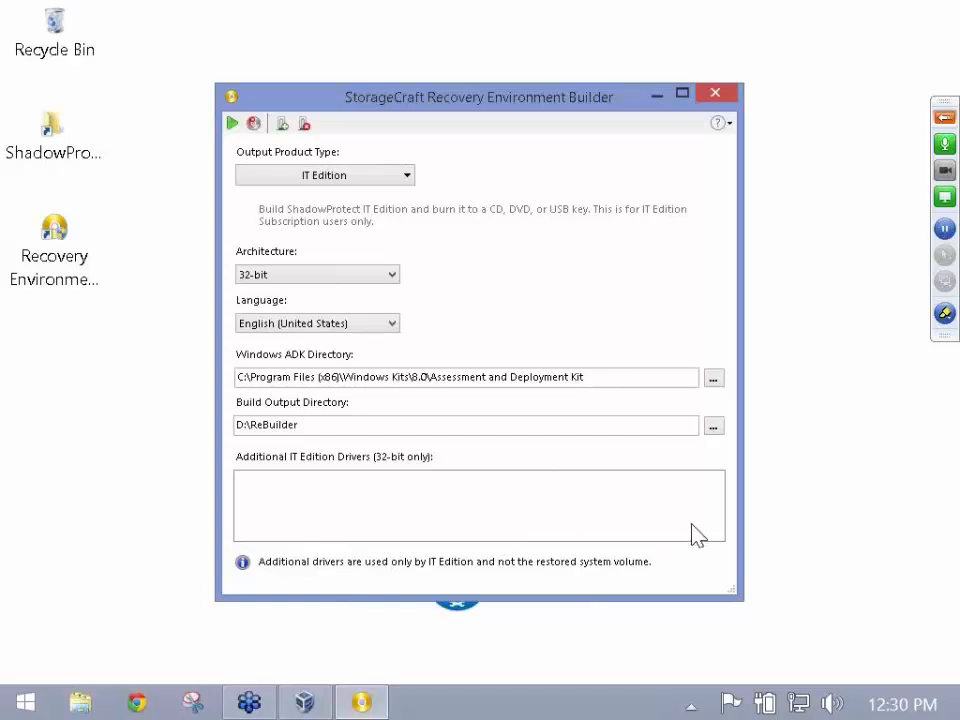
{"action": "left_click_drag", "start_coordinate": [896, 558], "coordinate": [306, 478]}
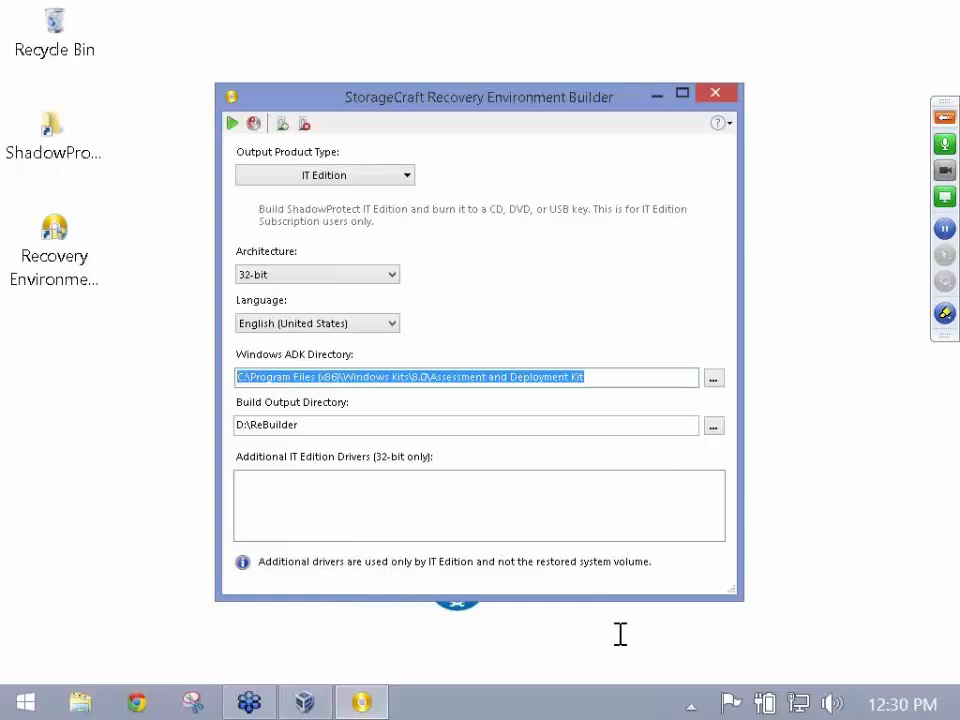
{"action": "left_click", "coordinate": [298, 424]}
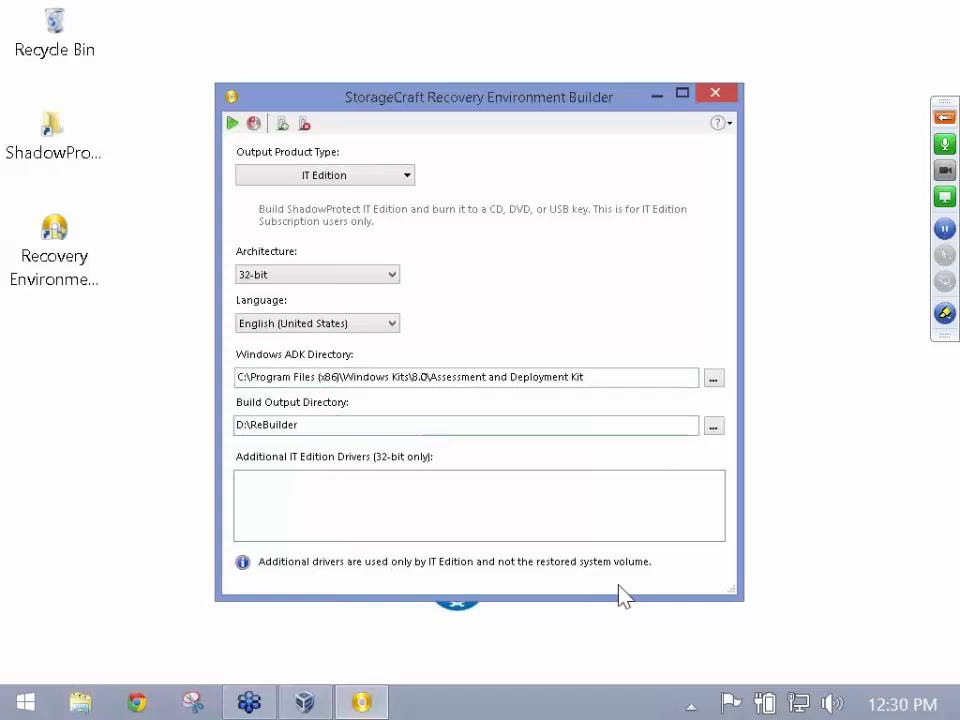
{"action": "left_click", "coordinate": [370, 175]}
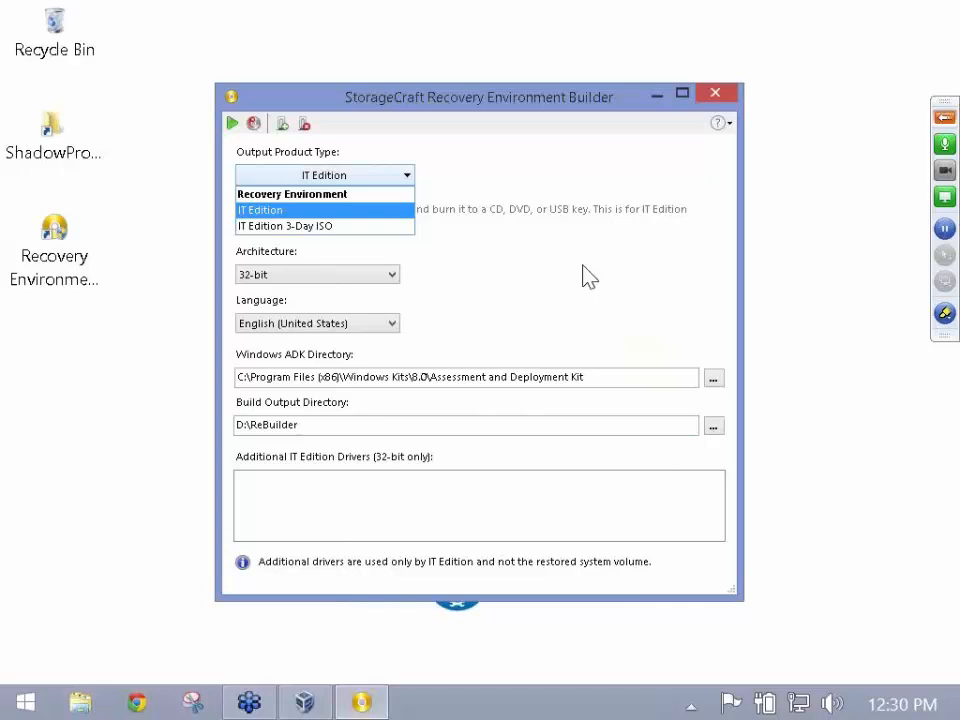
{"action": "left_click", "coordinate": [514, 312]}
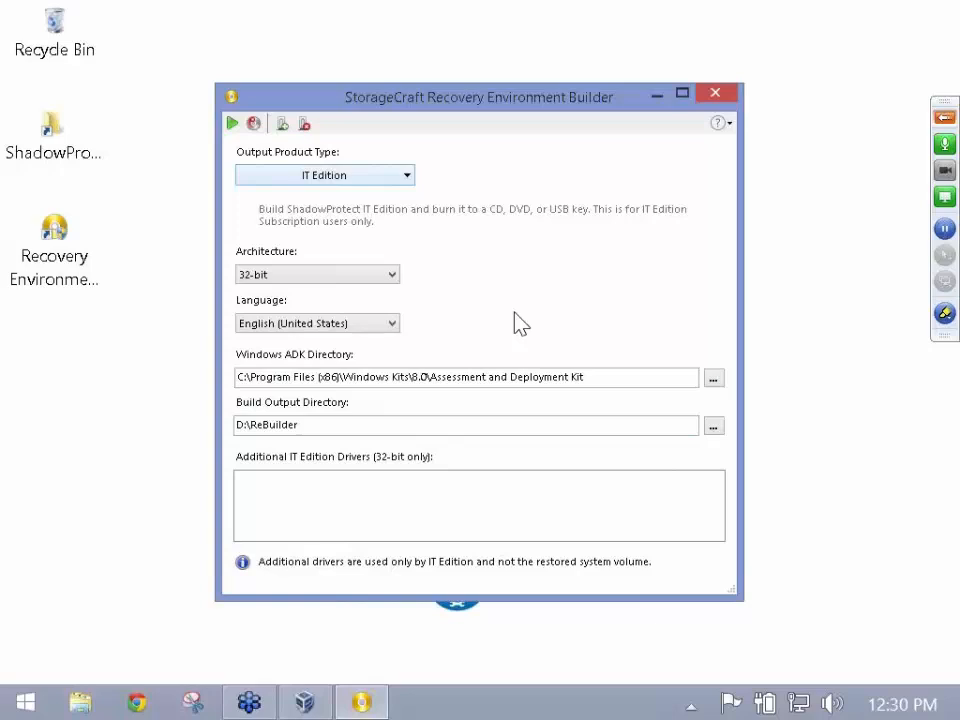
- View the build options for the IT Edition 3-Day ISO product type, switch back to IT Edition and close the builder
{"action": "left_click", "coordinate": [324, 175]}
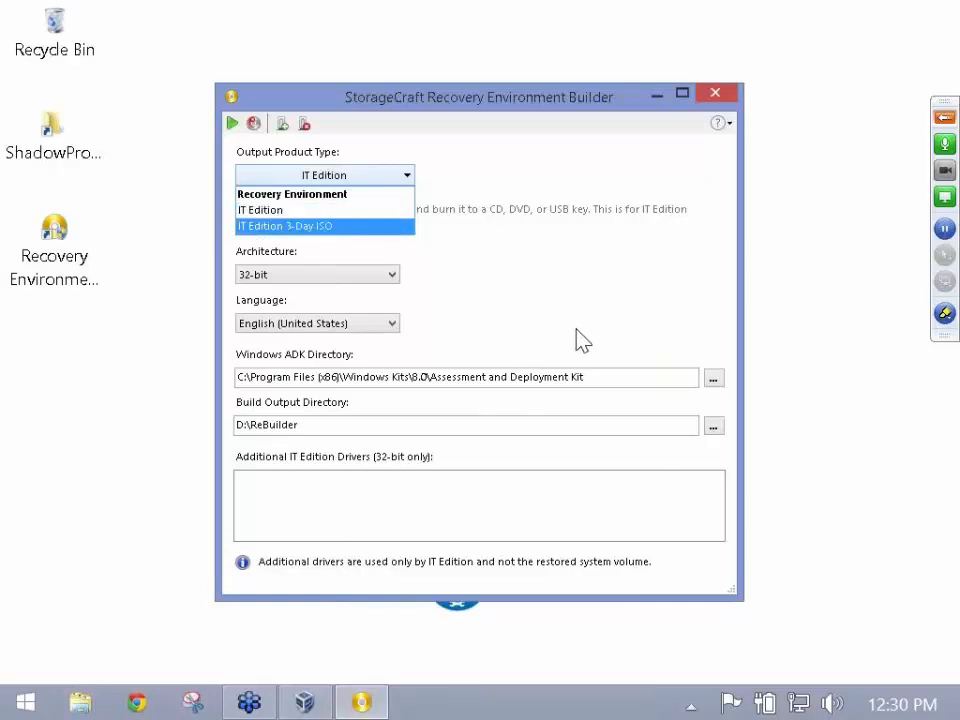
{"action": "left_click", "coordinate": [324, 226]}
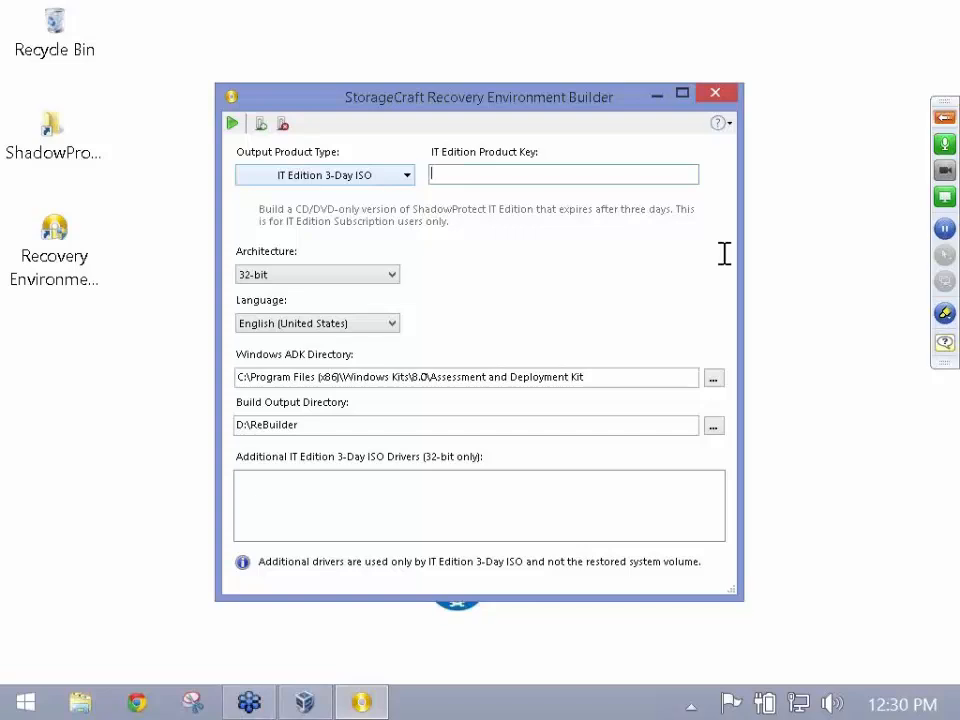
{"action": "left_click", "coordinate": [380, 175]}
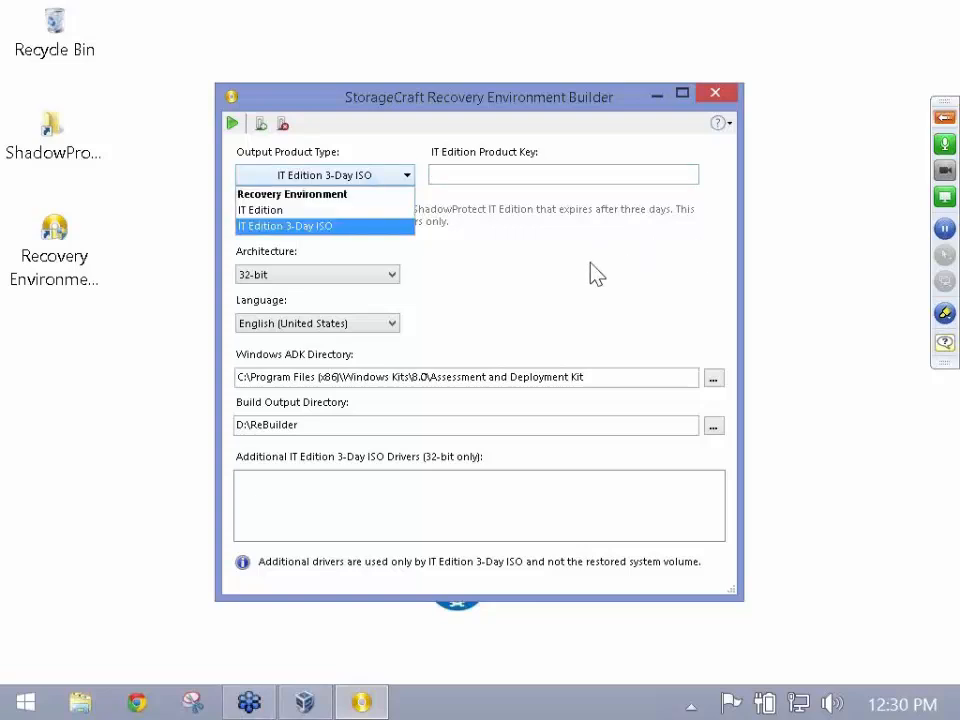
{"action": "key", "text": "Return"}
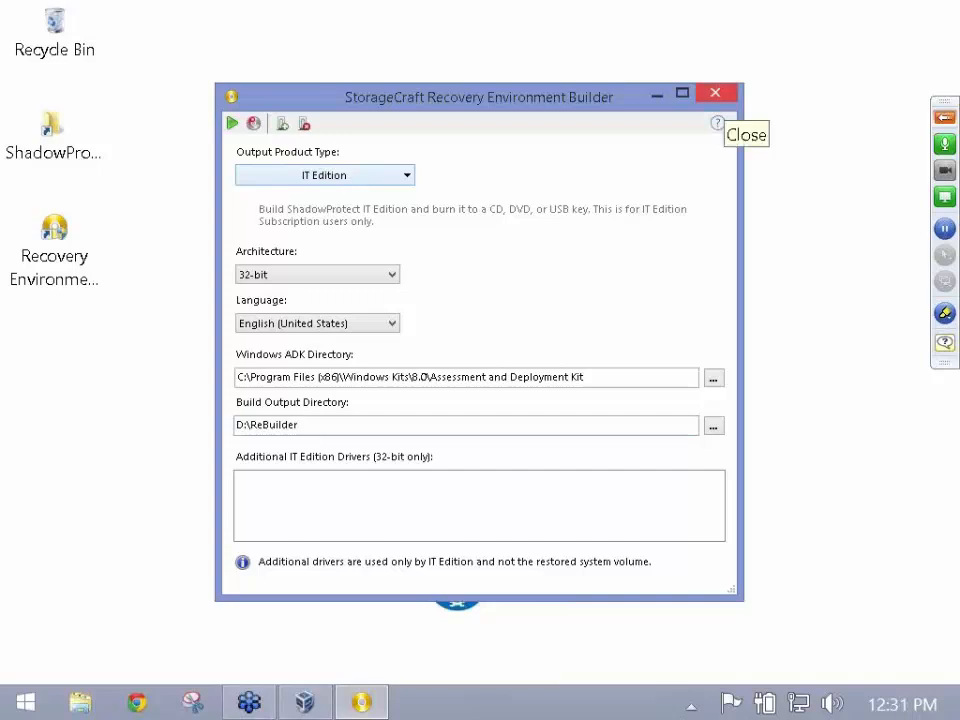
{"action": "left_click", "coordinate": [718, 94]}
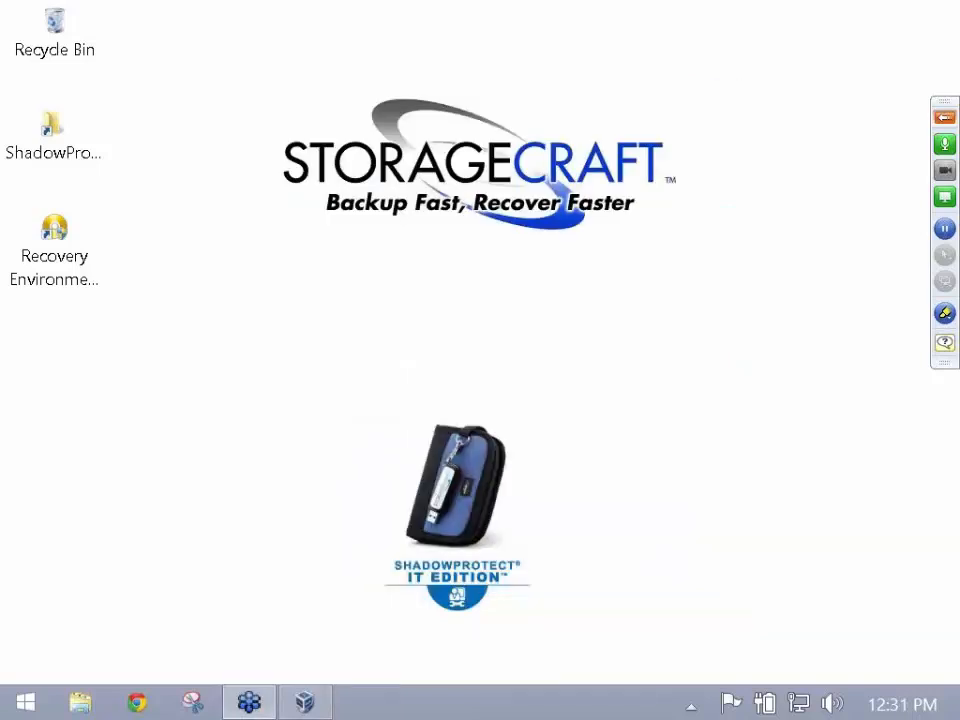